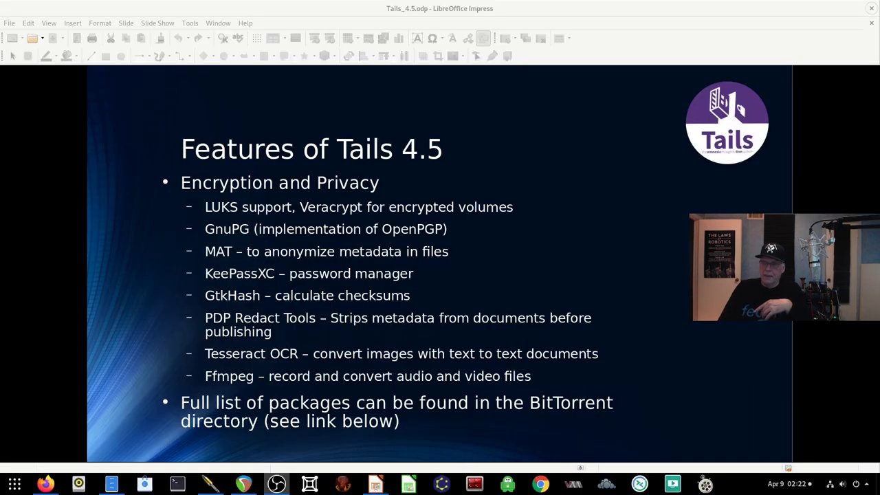
Step: Search the web for 'tails' in Firefox and open the official Tails website result
{"action": "left_click", "coordinate": [46, 484]}
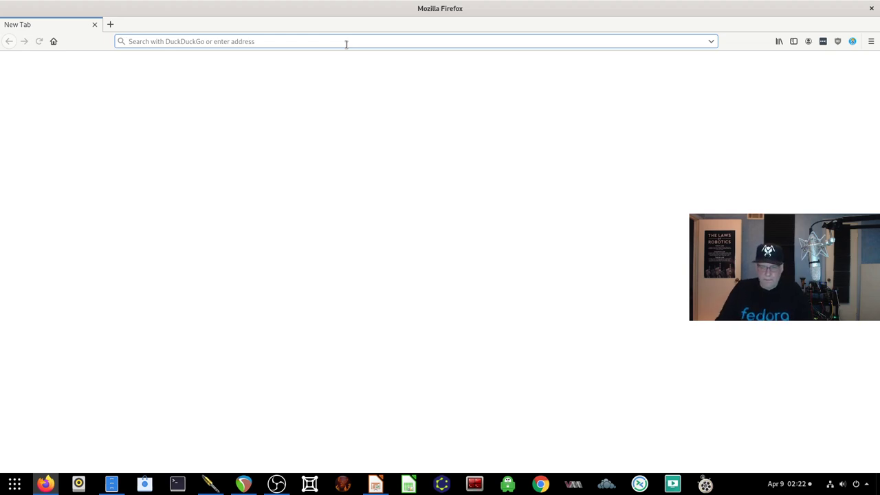
{"action": "type", "text": "tails"}
{"action": "key", "text": "Return"}
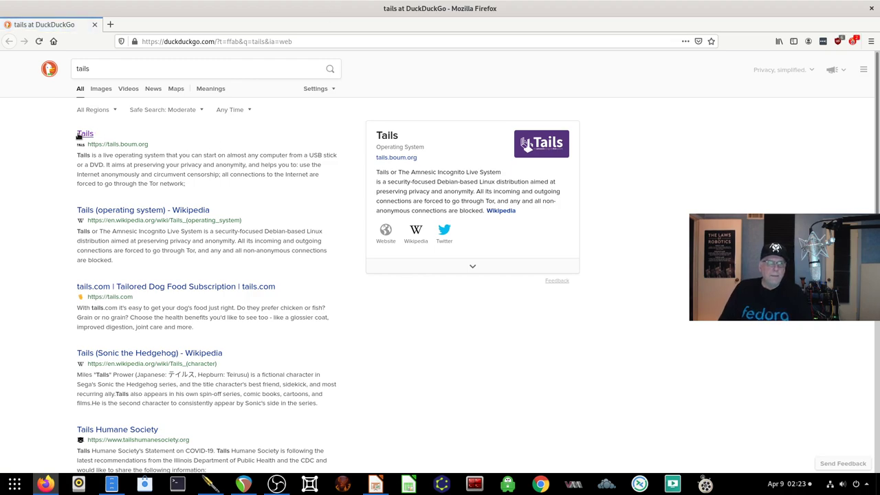
{"action": "left_click", "coordinate": [84, 133]}
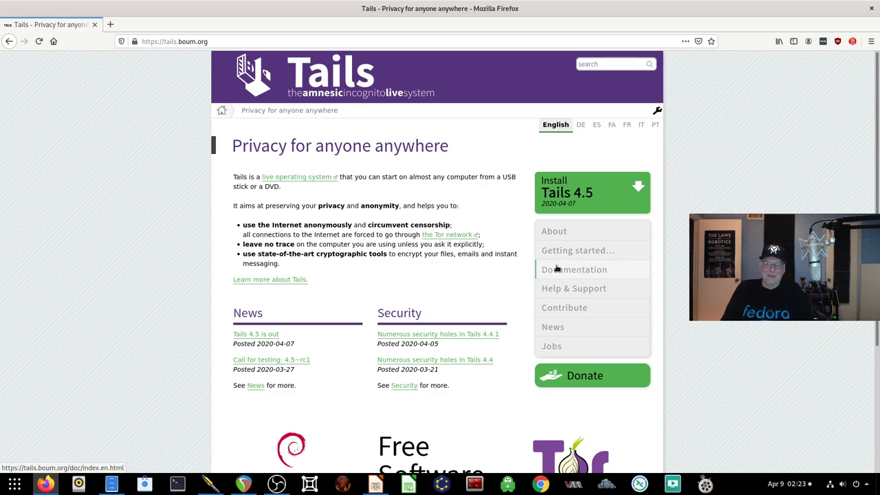
Step: Go to the Download and install Tails page and choose the Linux option
{"action": "left_click", "coordinate": [581, 196]}
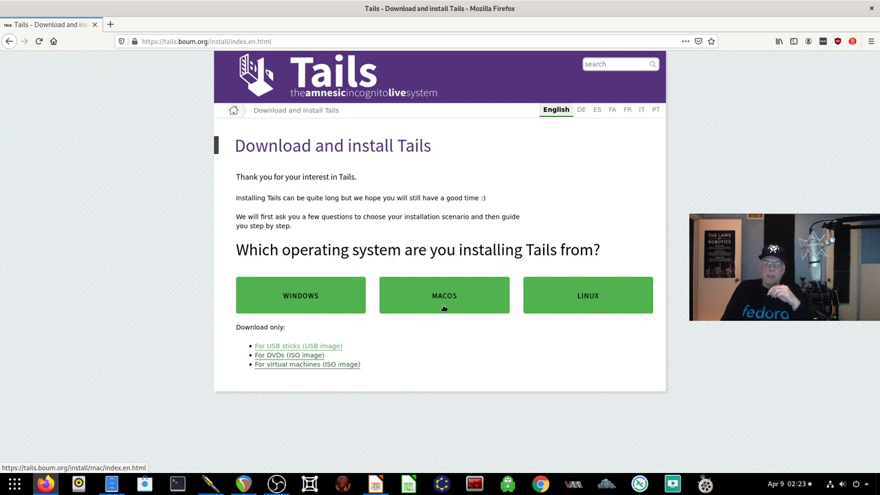
{"action": "left_click", "coordinate": [591, 309]}
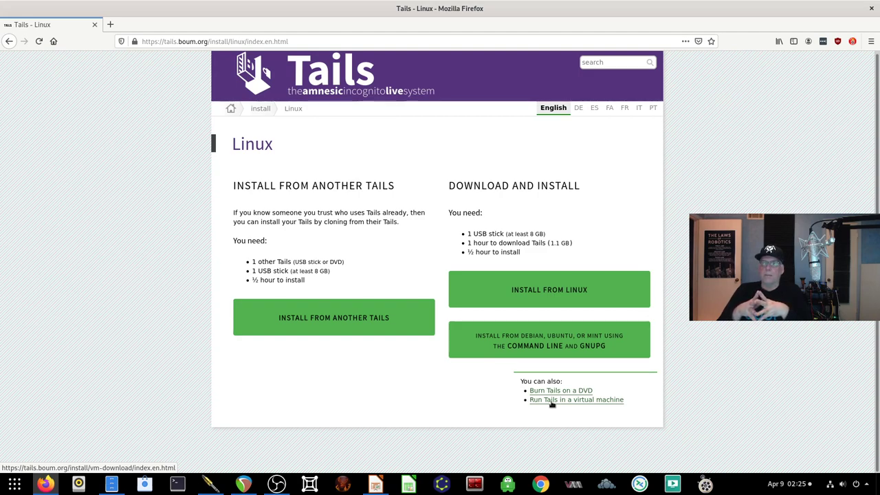
Step: Open the Install from Linux guide and scroll to its requirements and five installation steps
{"action": "left_click", "coordinate": [537, 297]}
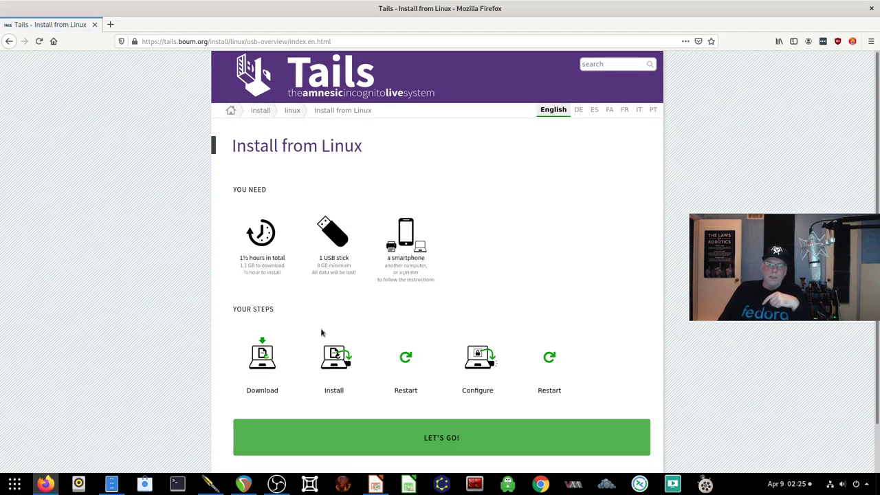
{"action": "scroll", "coordinate": [324, 333], "scroll_direction": "down", "scroll_amount": 2}
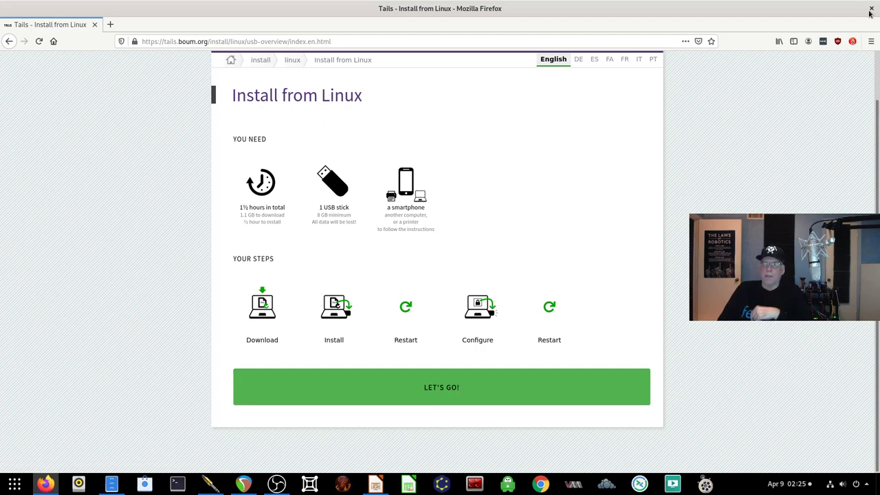
Step: Start the Download Tails 4.5 step and review its direct, BitTorrent and OpenPGP verification options
{"action": "left_click", "coordinate": [488, 391]}
{"action": "scroll", "coordinate": [417, 285], "scroll_direction": "down", "scroll_amount": 3}
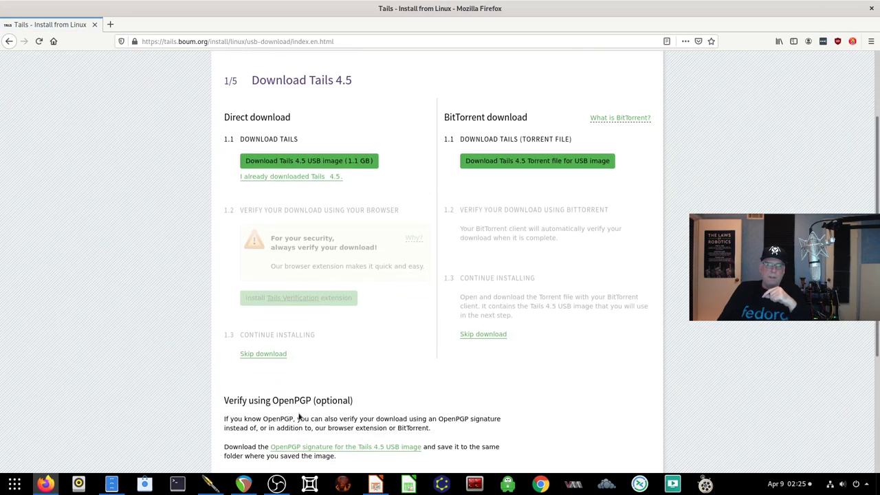
{"action": "scroll", "coordinate": [301, 417], "scroll_direction": "down", "scroll_amount": 2}
{"action": "scroll", "coordinate": [299, 418], "scroll_direction": "down", "scroll_amount": 1}
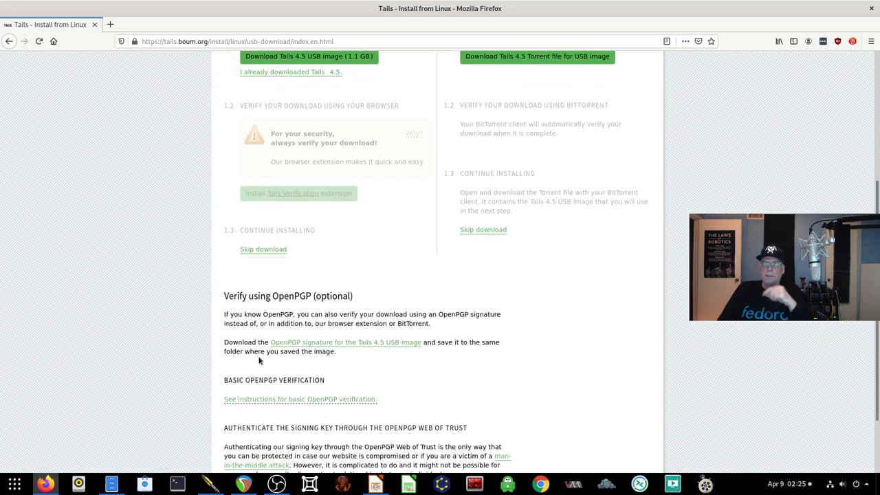
{"action": "scroll", "coordinate": [262, 358], "scroll_direction": "up", "scroll_amount": 2}
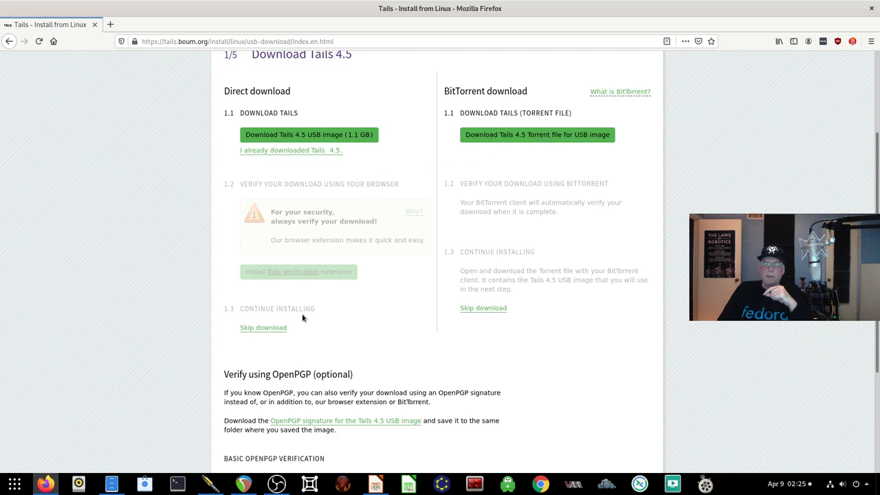
{"action": "scroll", "coordinate": [308, 313], "scroll_direction": "down", "scroll_amount": 1}
{"action": "scroll", "coordinate": [307, 312], "scroll_direction": "down", "scroll_amount": 1}
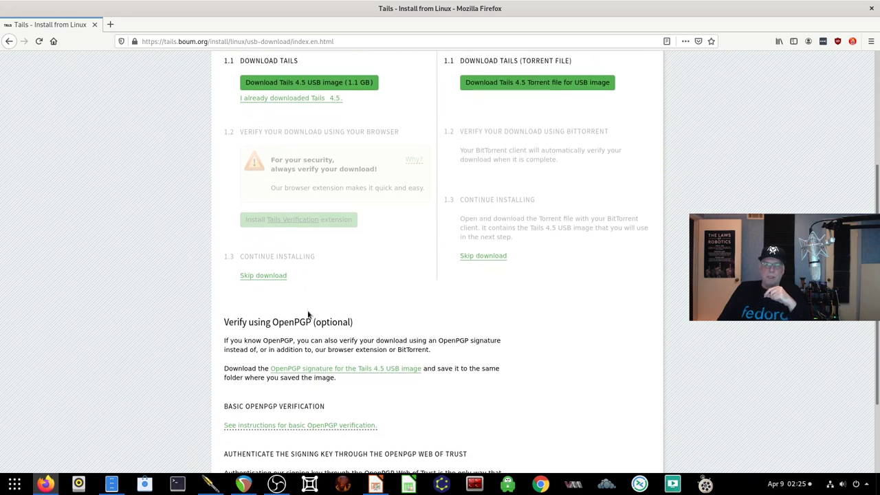
{"action": "scroll", "coordinate": [308, 315], "scroll_direction": "down", "scroll_amount": 3}
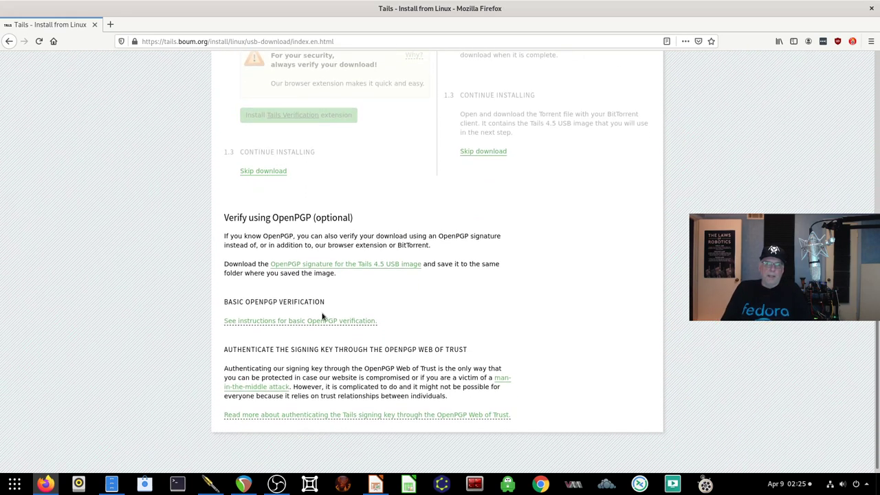
{"action": "scroll", "coordinate": [323, 320], "scroll_direction": "up", "scroll_amount": 4}
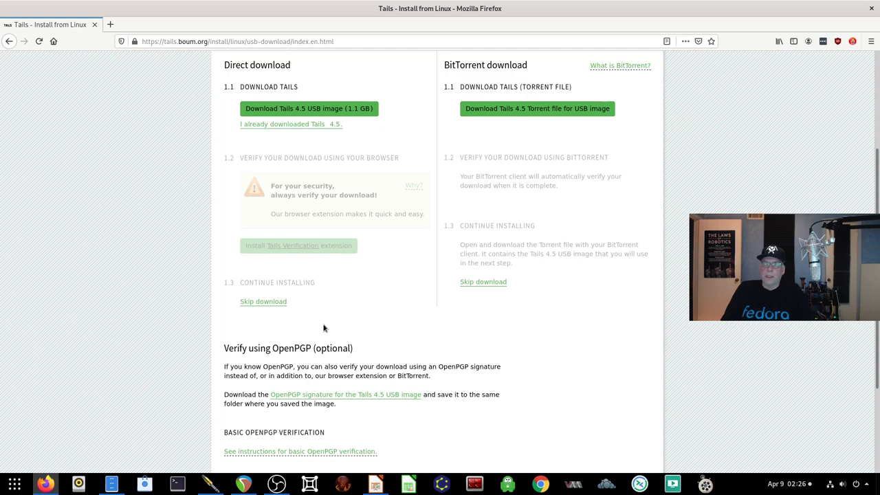
{"action": "mouse_move", "coordinate": [111, 484]}
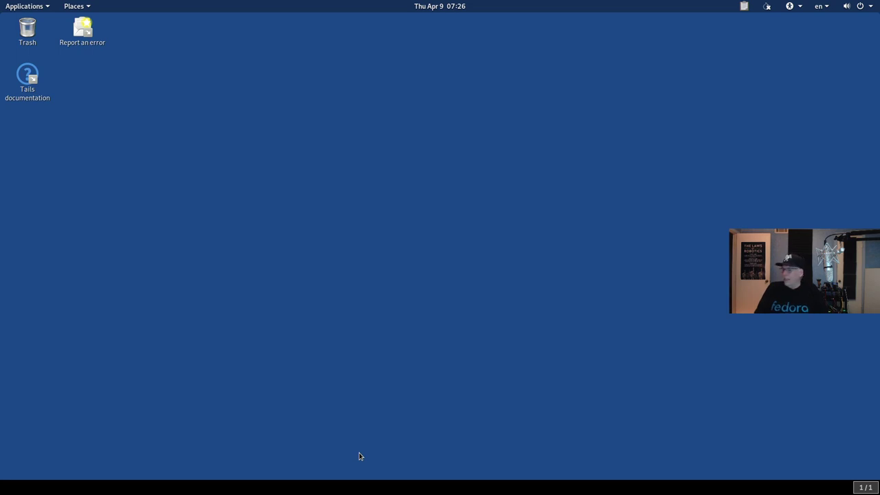
Step: Launch Terminal from the Favorites section of the Applications menu
{"action": "left_click", "coordinate": [38, 7]}
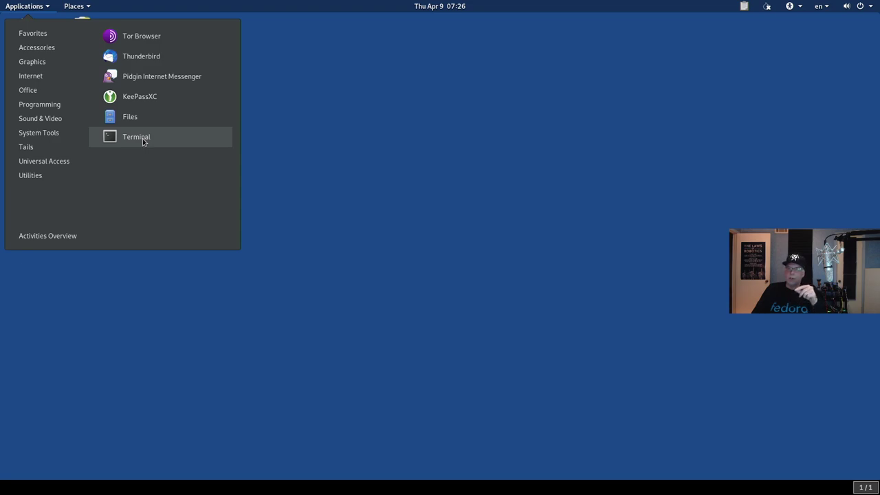
{"action": "left_click", "coordinate": [143, 137]}
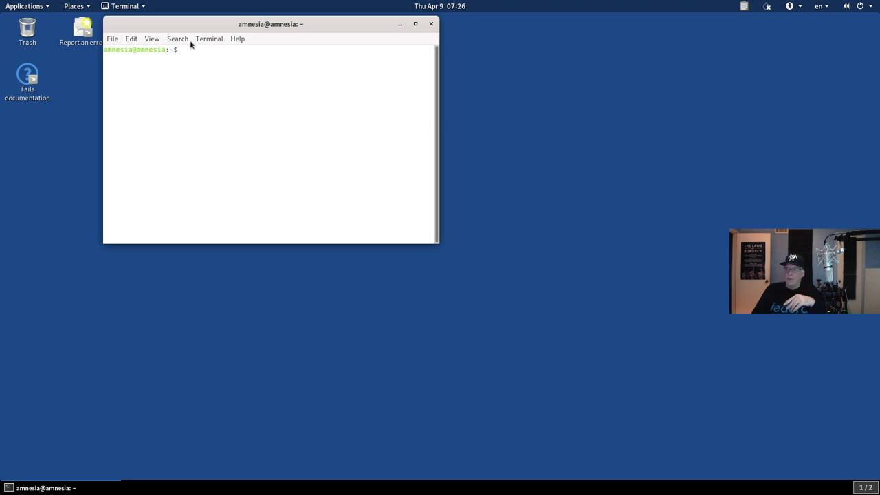
Step: Turn off system theme colours in the terminal profile so it uses the dark Tango scheme
{"action": "left_click", "coordinate": [131, 40]}
{"action": "left_click", "coordinate": [150, 102]}
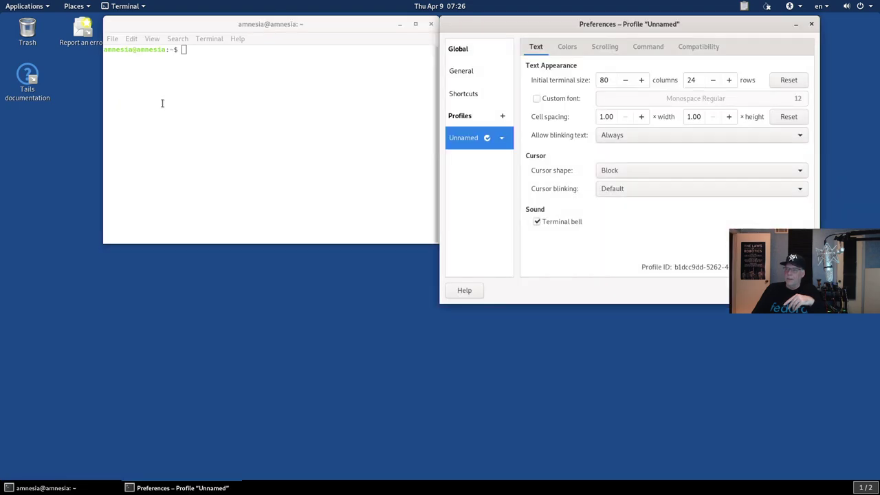
{"action": "left_click", "coordinate": [567, 46]}
{"action": "left_click", "coordinate": [538, 78]}
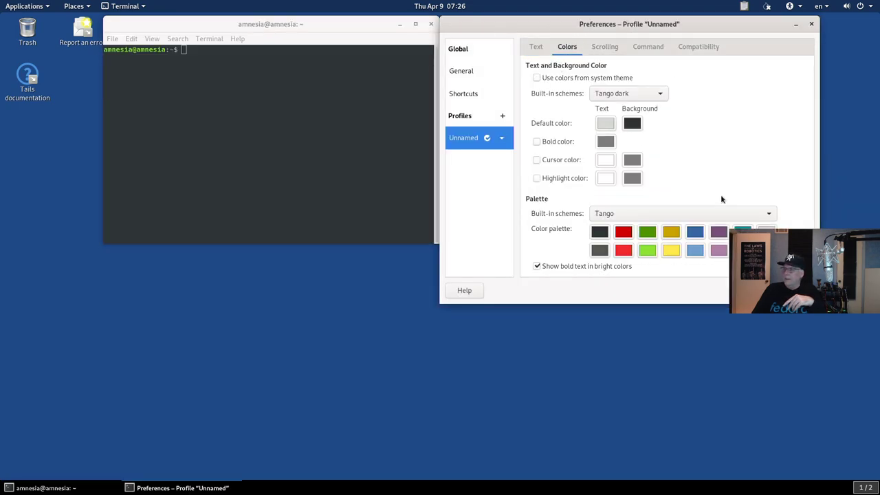
{"action": "left_click_drag", "start_coordinate": [663, 26], "coordinate": [500, 83]}
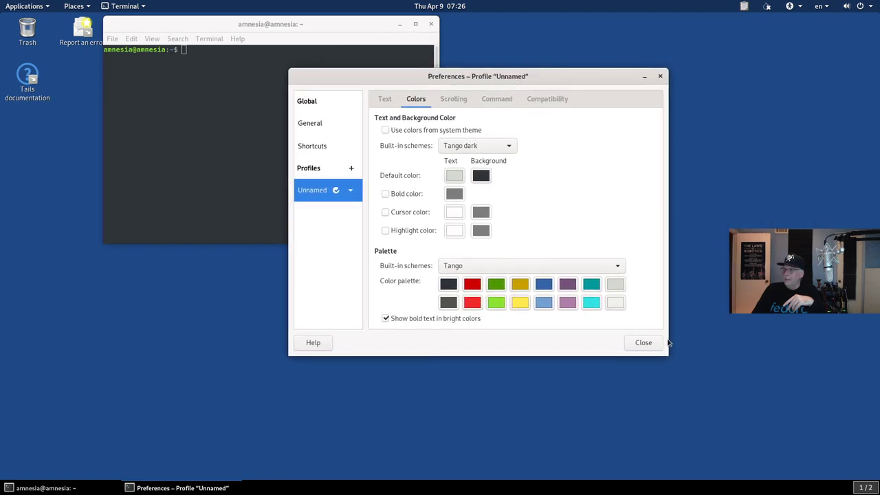
{"action": "left_click", "coordinate": [644, 343]}
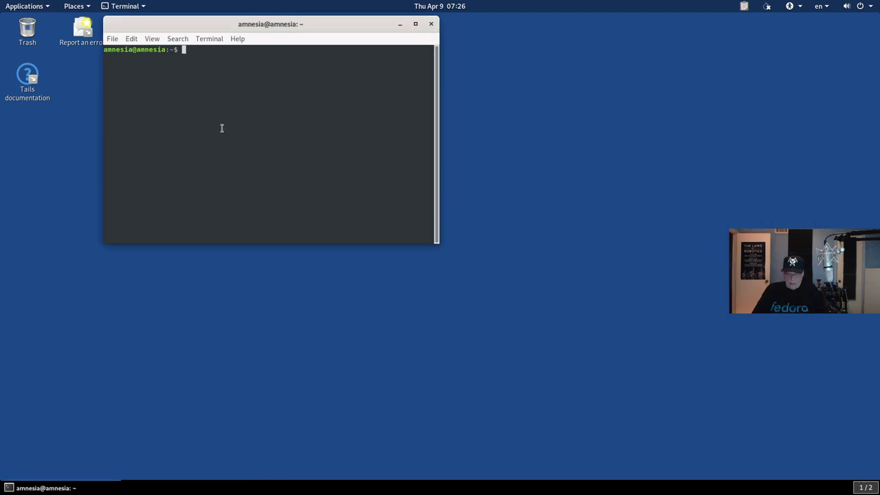
Step: Enlarge the terminal text, begin a 'more /' command, and view the About Tails 4.5 window
{"action": "key", "text": "ctrl+plus"}
{"action": "key", "text": "ctrl+plus"}
{"action": "key", "text": "ctrl+plus"}
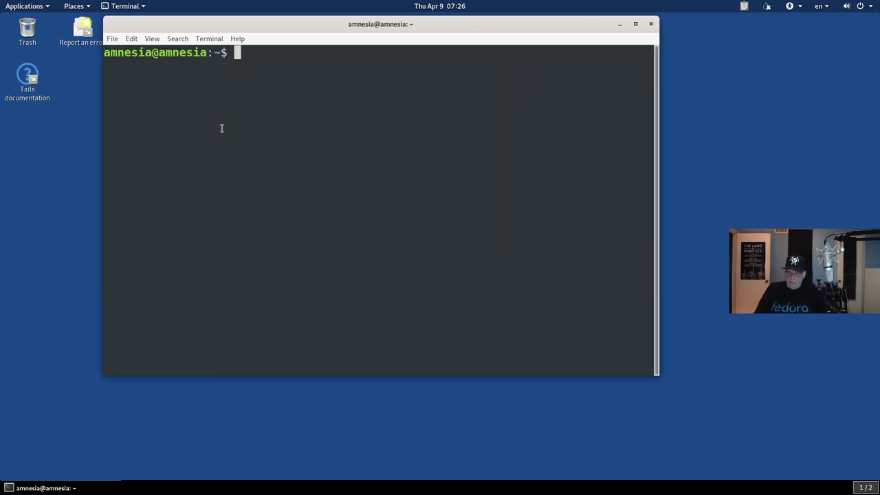
{"action": "type", "text": "more /"}
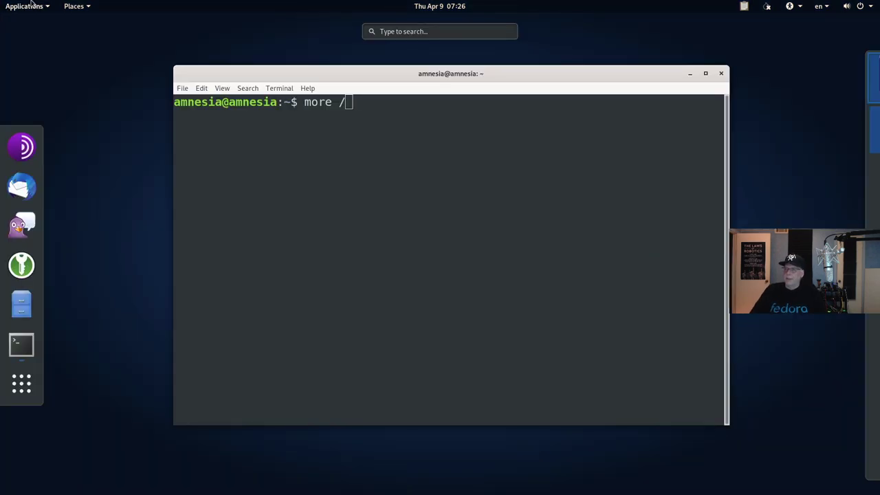
{"action": "left_click", "coordinate": [32, 6]}
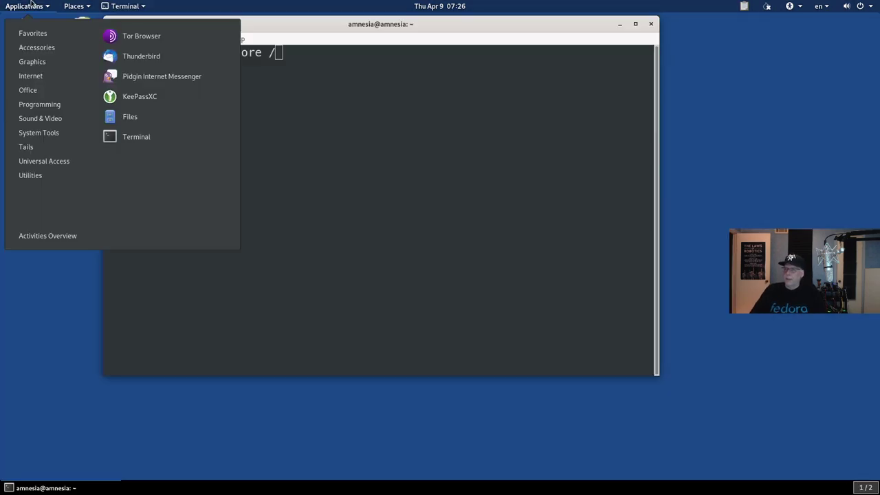
{"action": "mouse_move", "coordinate": [21, 149]}
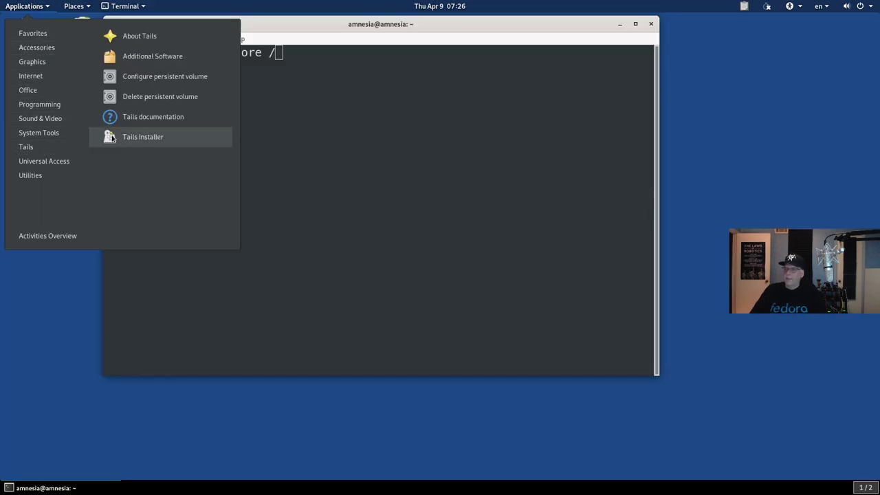
{"action": "left_click", "coordinate": [127, 36]}
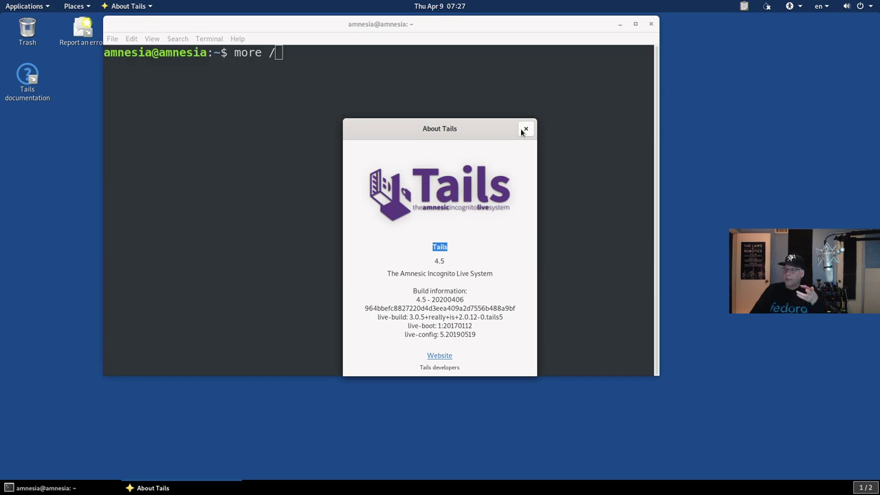
{"action": "left_click", "coordinate": [524, 130]}
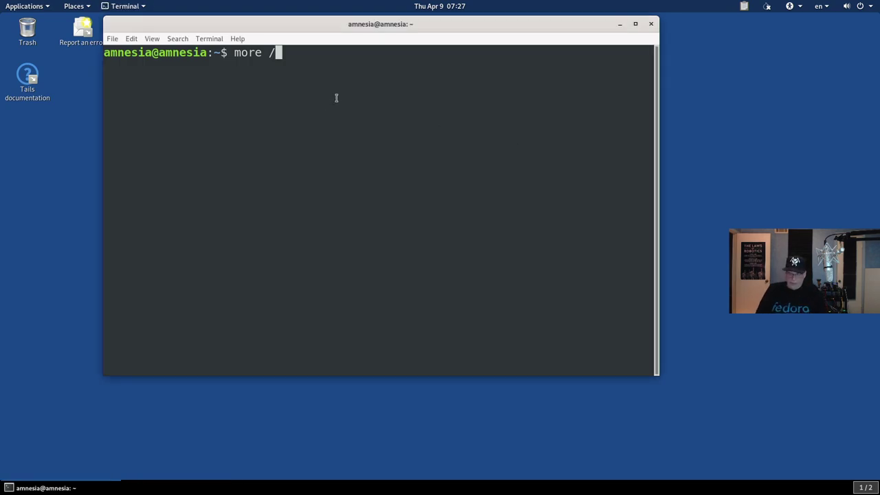
Step: Run 'more /etc/os-release' to confirm TAILS_VERSION_ID is 4.5
{"action": "type", "text": "ert/"}
{"action": "type", "text": "c"}
{"action": "key", "text": "BackSpace"}
{"action": "key", "text": "BackSpace"}
{"action": "key", "text": "BackSpace"}
{"action": "key", "text": "BackSpace"}
{"action": "type", "text": "tc"}
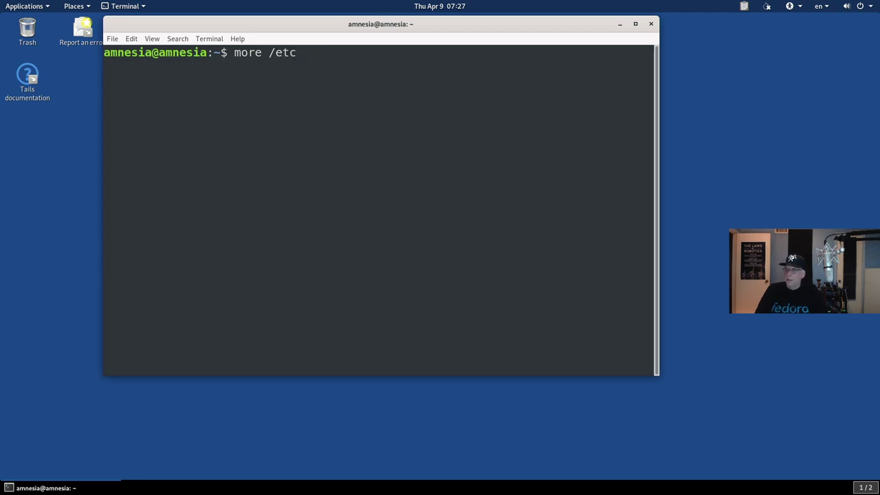
{"action": "type", "text": "/os"}
{"action": "key", "text": "Tab"}
{"action": "key", "text": "Return"}
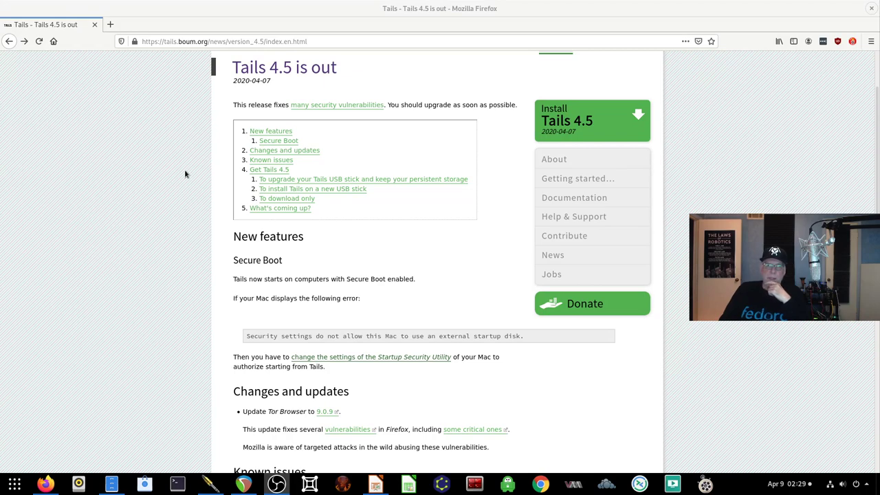
Step: Scroll the Tails 4.5 release notes past Secure Boot support and the Tor Browser 9.0.9 update
{"action": "scroll", "coordinate": [329, 209], "scroll_direction": "down", "scroll_amount": 2}
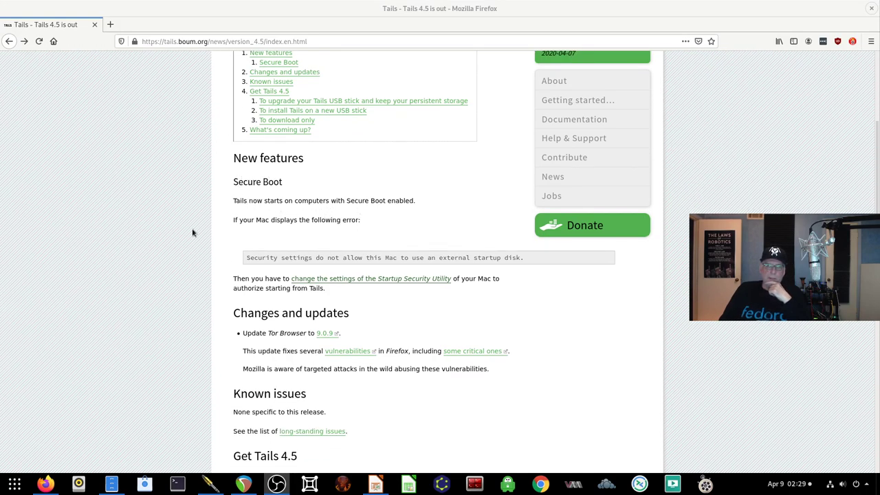
{"action": "scroll", "coordinate": [340, 307], "scroll_direction": "down", "scroll_amount": 3}
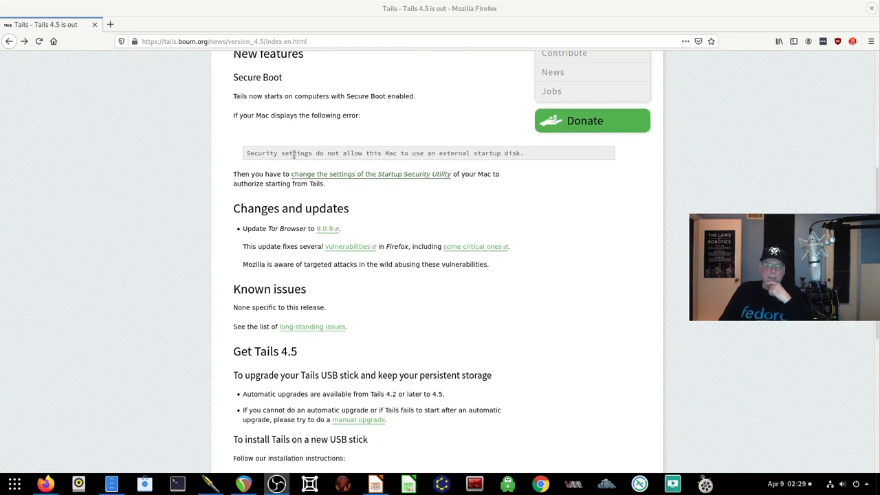
Step: Follow the Startup Security Utility link and scroll through its Secure Boot and external boot steps
{"action": "left_click", "coordinate": [400, 176]}
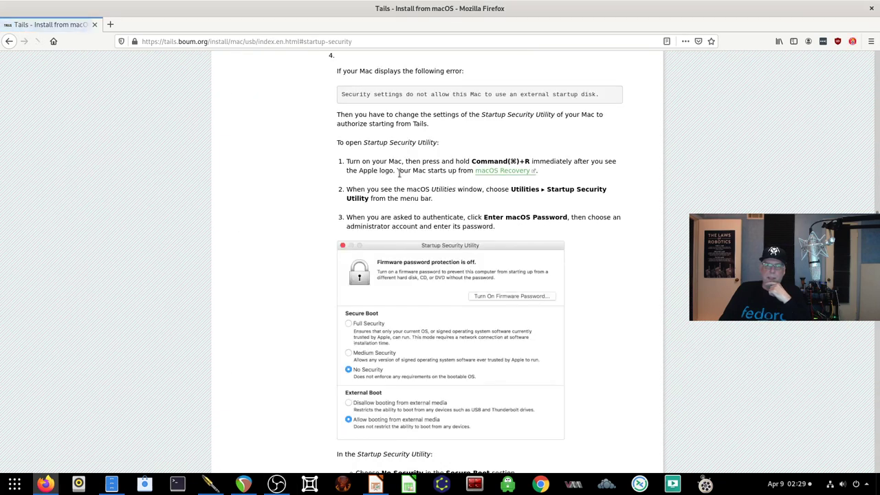
{"action": "scroll", "coordinate": [280, 227], "scroll_direction": "down", "scroll_amount": 1}
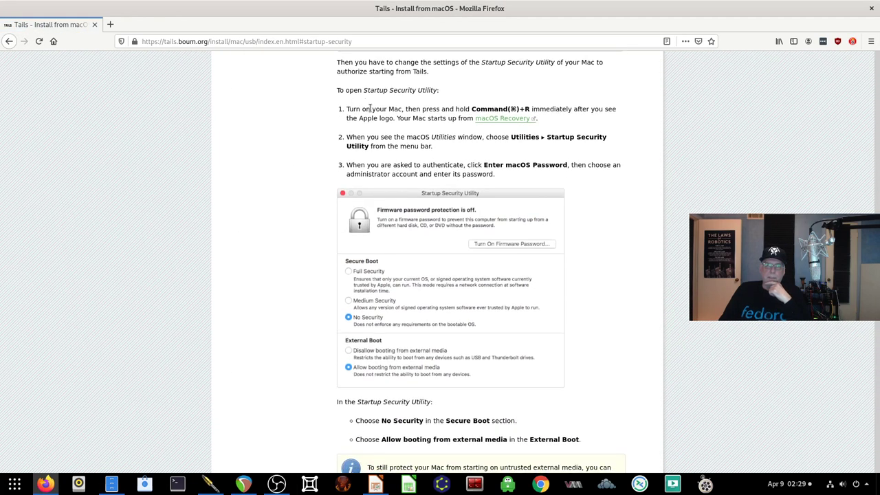
{"action": "scroll", "coordinate": [427, 163], "scroll_direction": "up", "scroll_amount": 2}
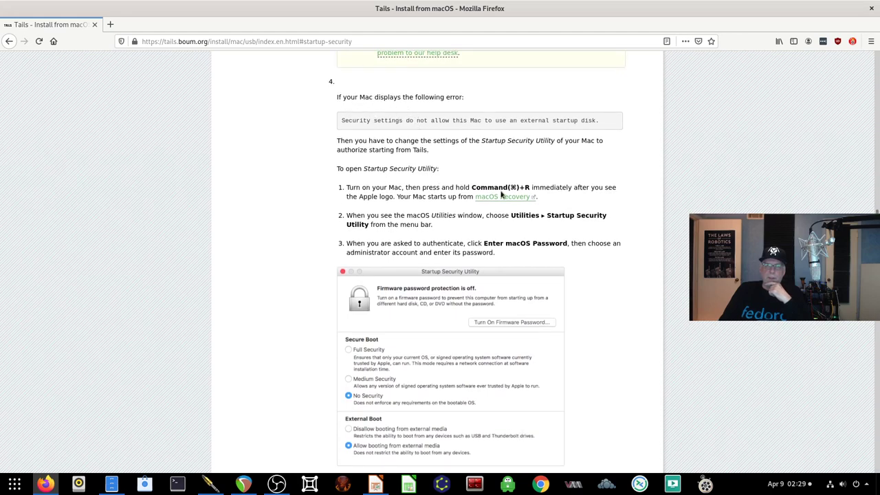
{"action": "scroll", "coordinate": [502, 195], "scroll_direction": "down", "scroll_amount": 1}
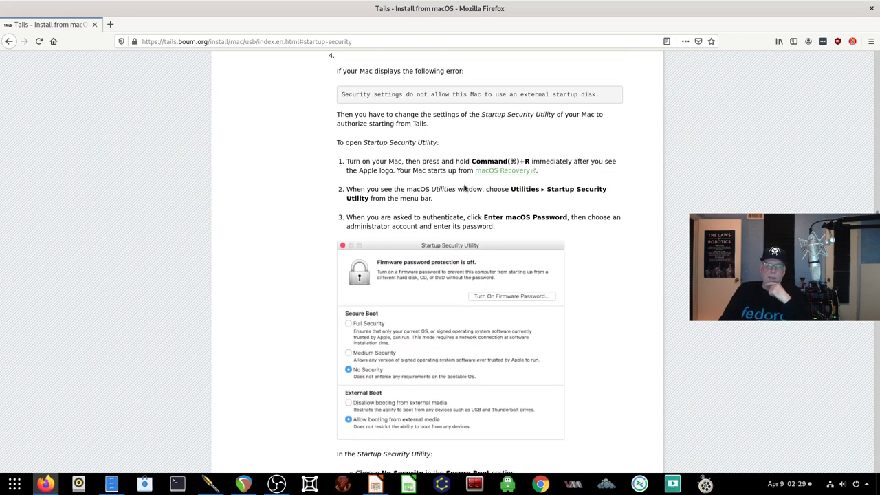
{"action": "scroll", "coordinate": [465, 187], "scroll_direction": "down", "scroll_amount": 3}
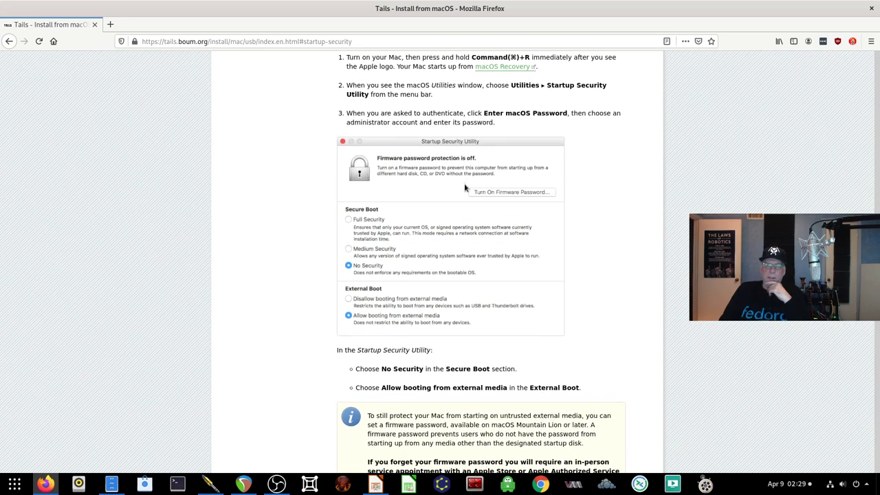
{"action": "scroll", "coordinate": [385, 189], "scroll_direction": "down", "scroll_amount": 2}
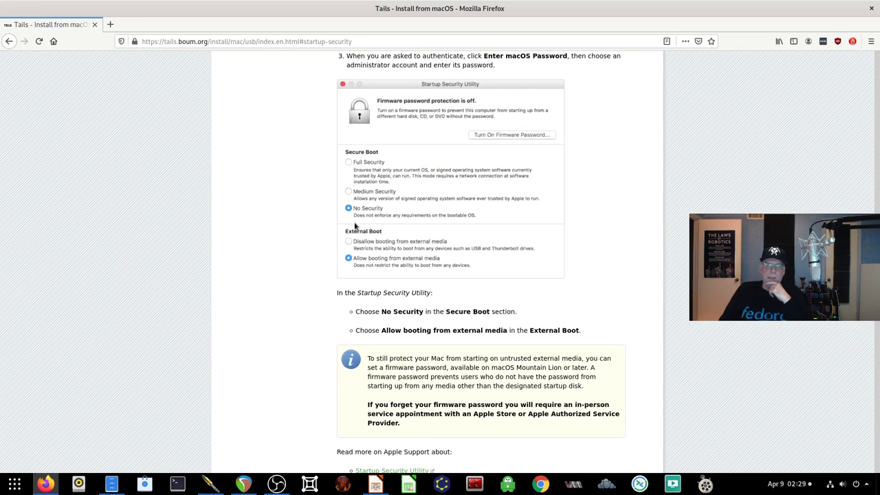
{"action": "scroll", "coordinate": [353, 233], "scroll_direction": "down", "scroll_amount": 2}
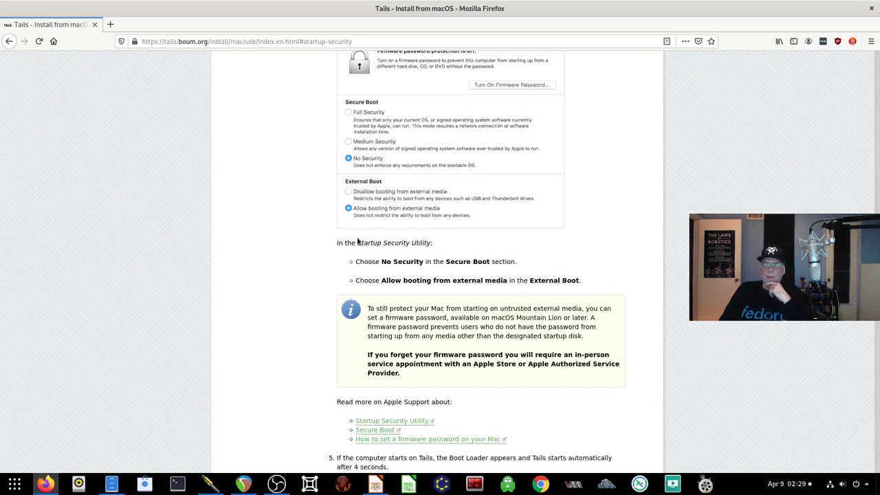
{"action": "scroll", "coordinate": [354, 241], "scroll_direction": "down", "scroll_amount": 2}
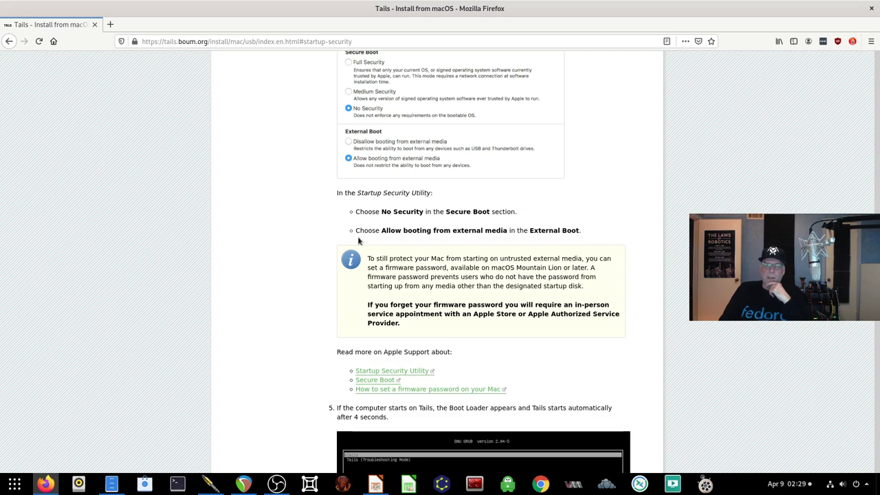
{"action": "scroll", "coordinate": [358, 240], "scroll_direction": "up", "scroll_amount": 4}
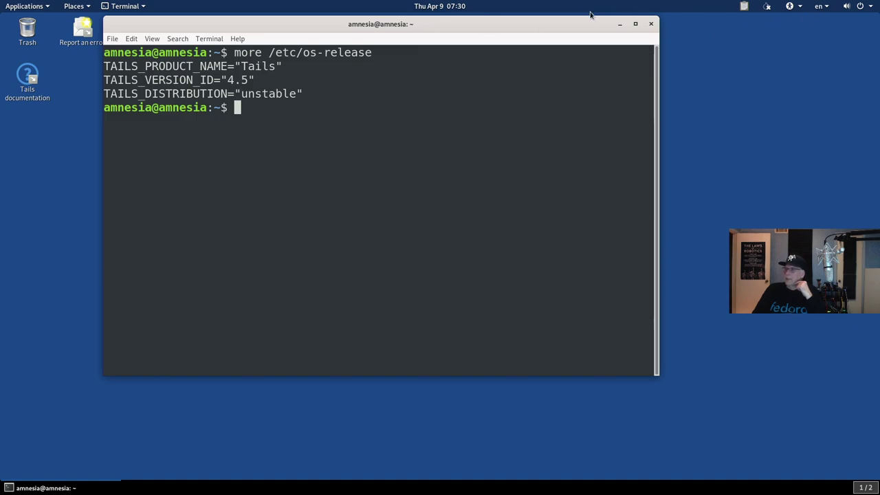
Step: Move the terminal down and right, then show the Tails applications with Configure persistent volume
{"action": "left_click_drag", "start_coordinate": [581, 19], "coordinate": [643, 34]}
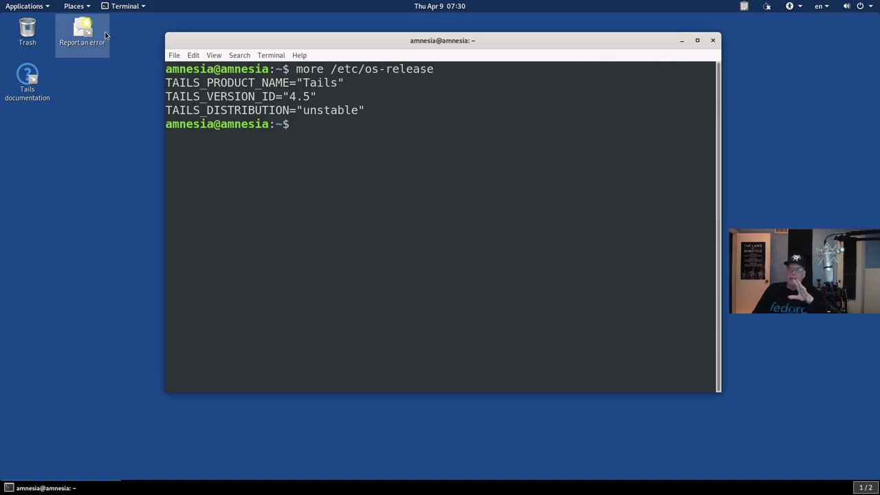
{"action": "left_click", "coordinate": [31, 6]}
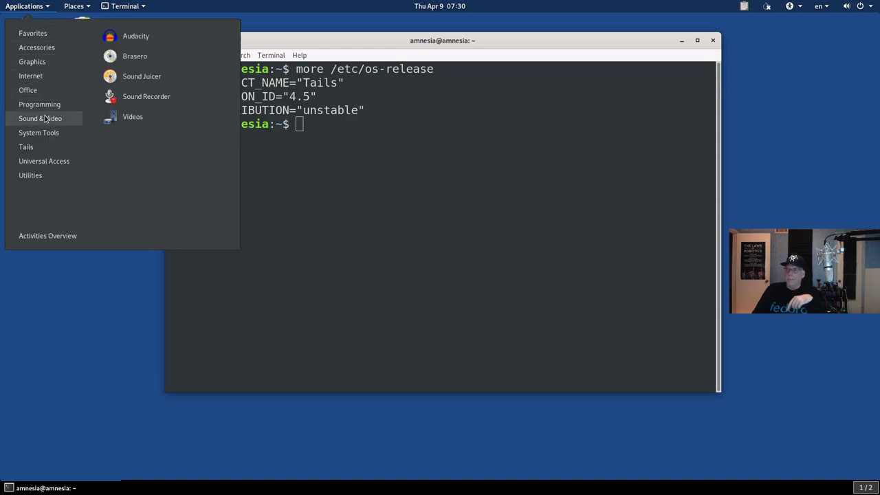
{"action": "mouse_move", "coordinate": [46, 151]}
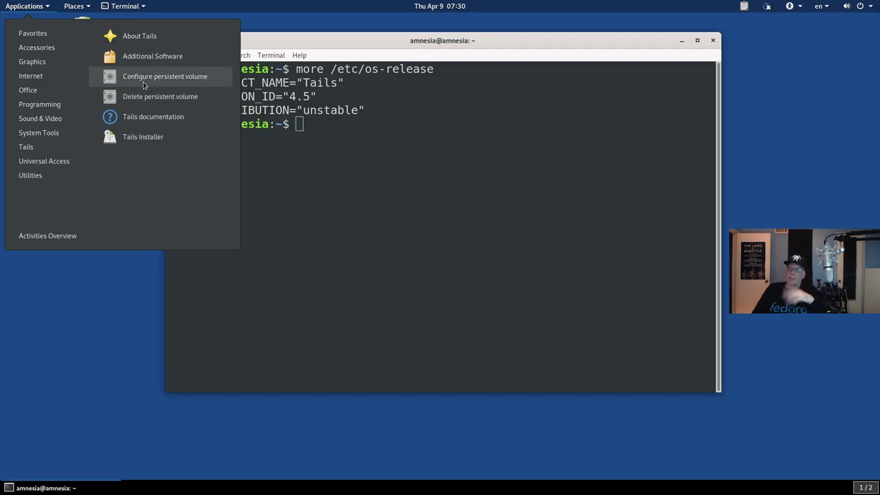
Step: Launch Configure persistent volume, enter and confirm a passphrase, and create the encrypted volume
{"action": "left_click", "coordinate": [144, 78]}
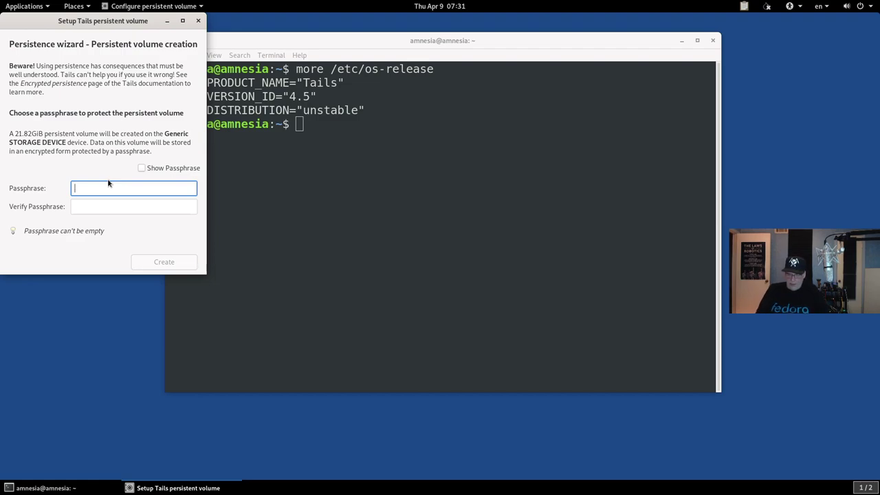
{"action": "type", "text": "pass123"}
{"action": "key", "text": "Tab"}
{"action": "type", "text": "pa"}
{"action": "key", "text": "BackSpace"}
{"action": "key", "text": "BackSpace"}
{"action": "type", "text": "pass123"}
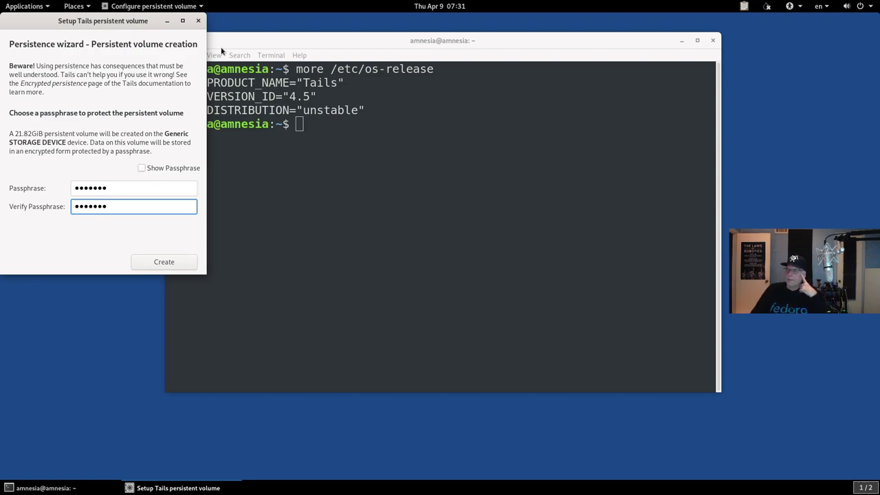
{"action": "left_click", "coordinate": [181, 262]}
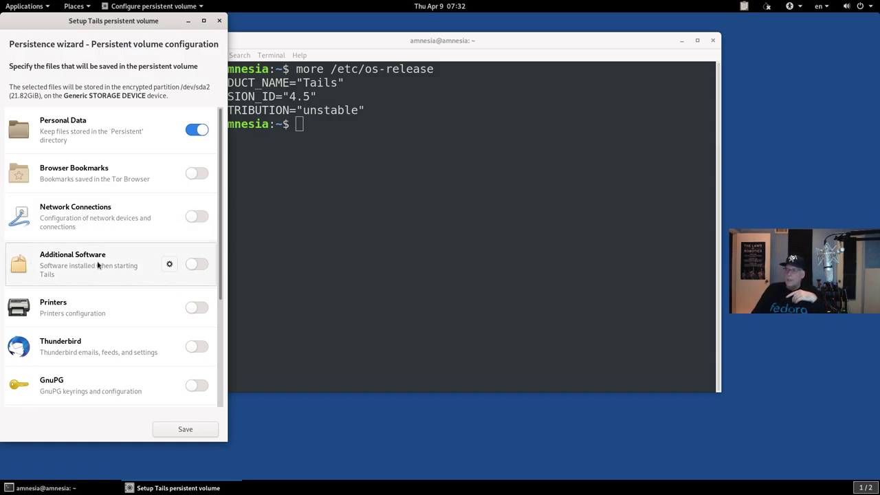
Step: Turn on persistence for Additional Software and review its settings dialog
{"action": "left_click", "coordinate": [192, 269]}
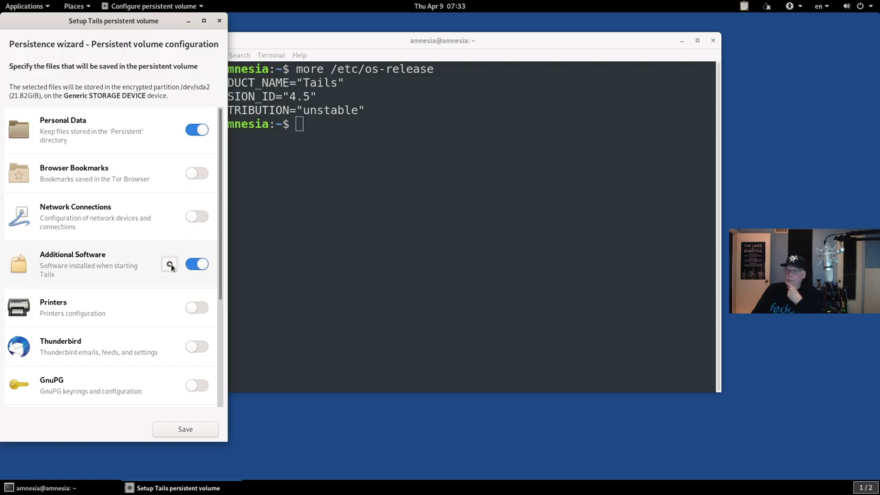
{"action": "scroll", "coordinate": [104, 294], "scroll_direction": "down", "scroll_amount": 1}
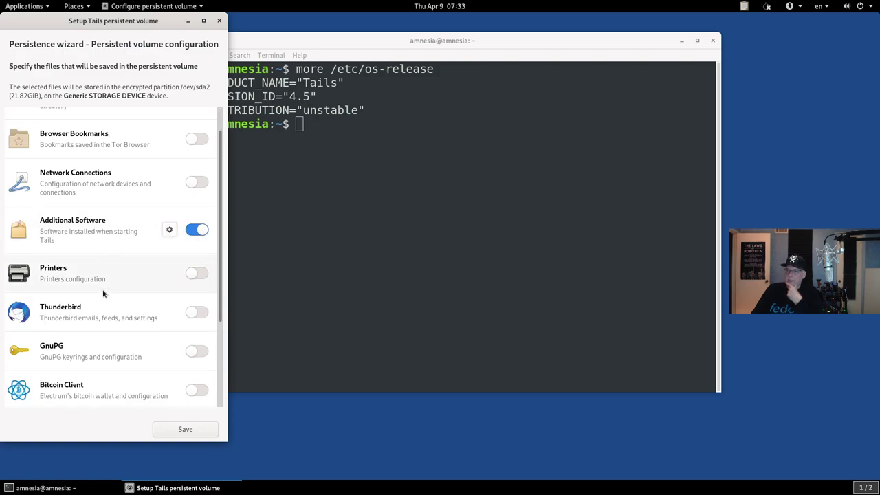
{"action": "left_click", "coordinate": [169, 229]}
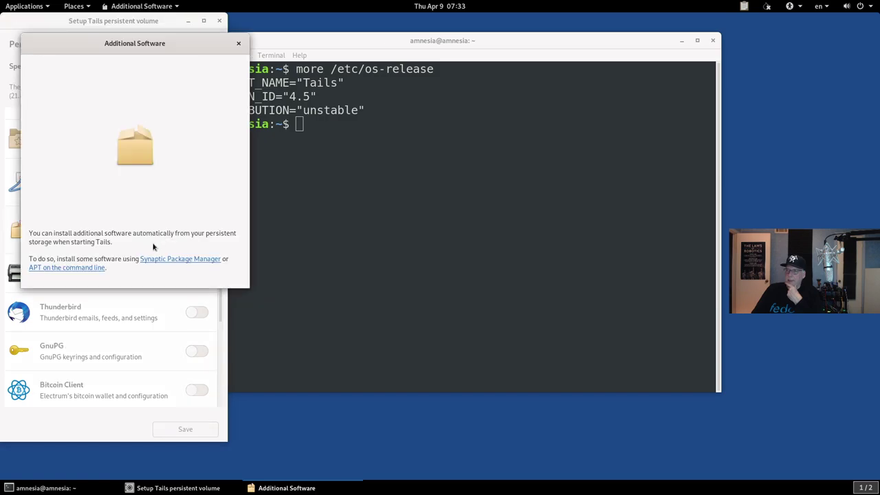
{"action": "left_click", "coordinate": [239, 42]}
Step: Save the persistence configuration with Personal Data and Additional Software, then close the wizard
{"action": "scroll", "coordinate": [131, 298], "scroll_direction": "down", "scroll_amount": 2}
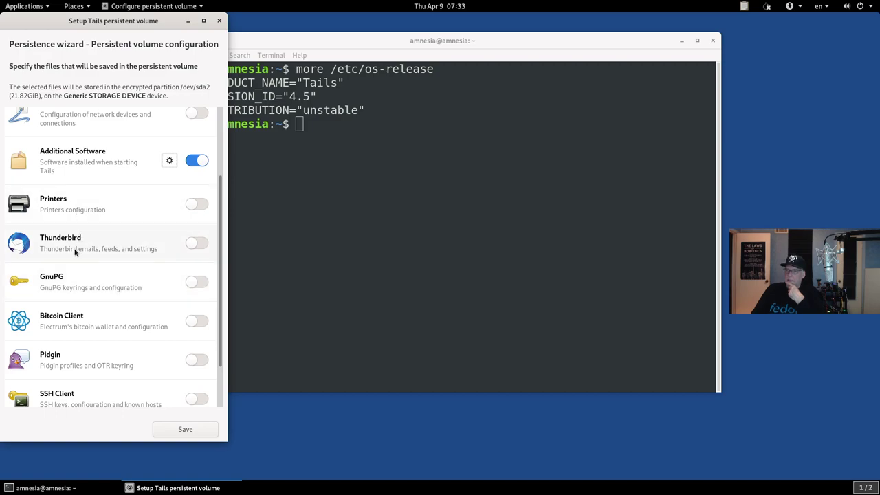
{"action": "scroll", "coordinate": [76, 253], "scroll_direction": "down", "scroll_amount": 2}
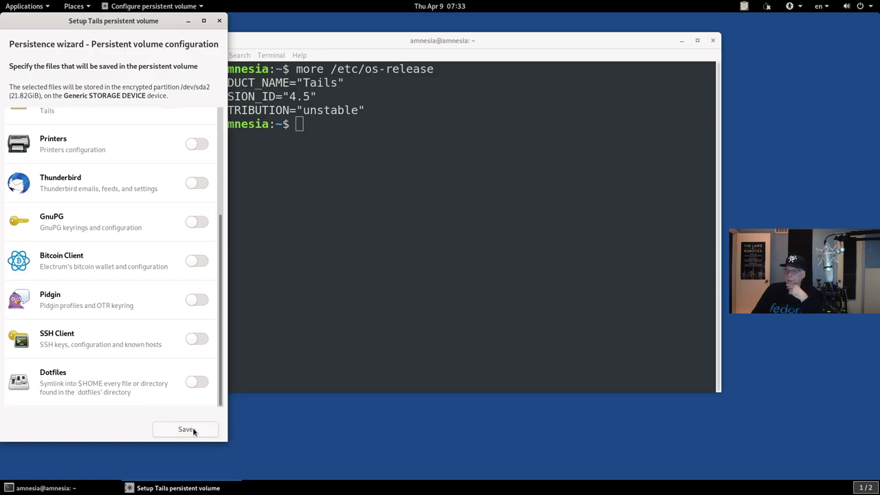
{"action": "scroll", "coordinate": [104, 279], "scroll_direction": "up", "scroll_amount": 5}
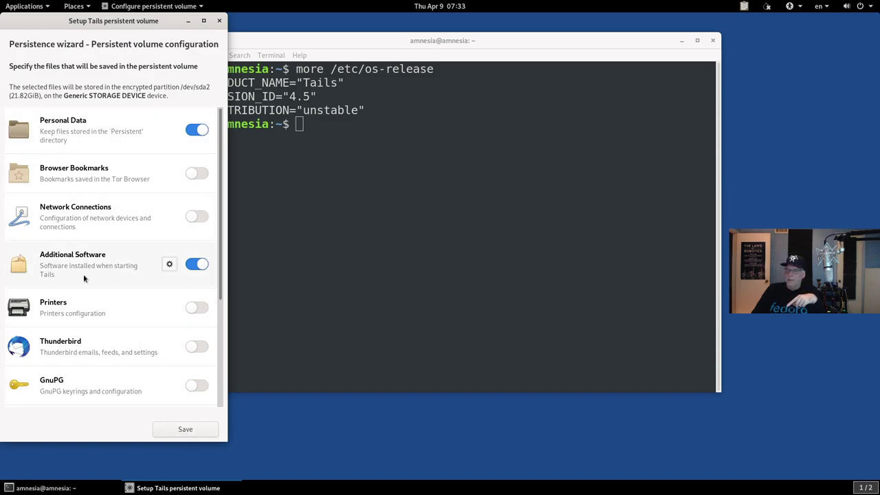
{"action": "scroll", "coordinate": [62, 327], "scroll_direction": "down", "scroll_amount": 3}
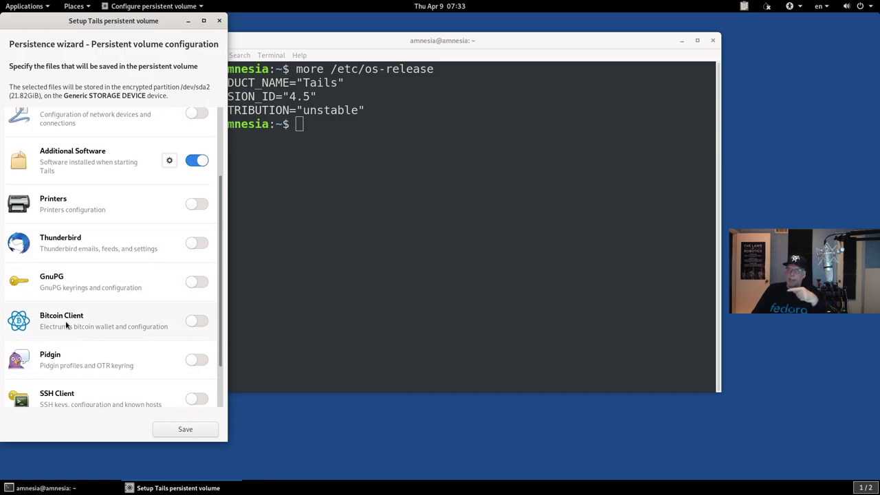
{"action": "left_click", "coordinate": [176, 430]}
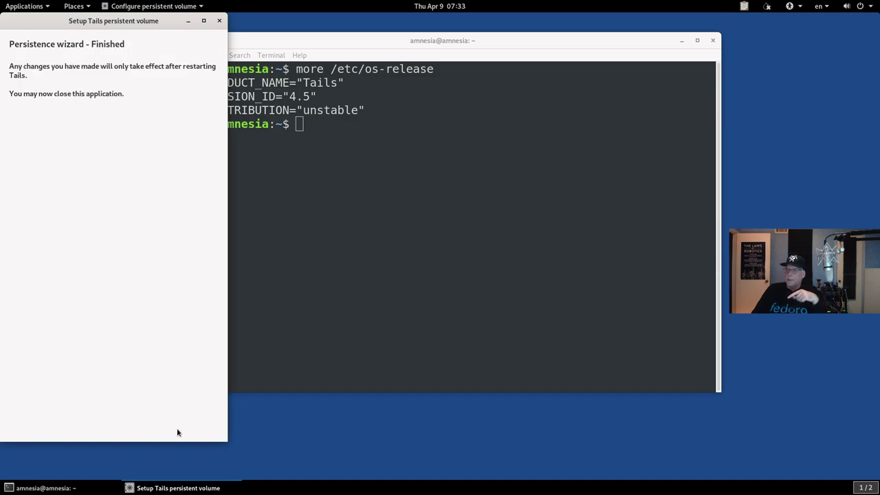
{"action": "left_click", "coordinate": [219, 21]}
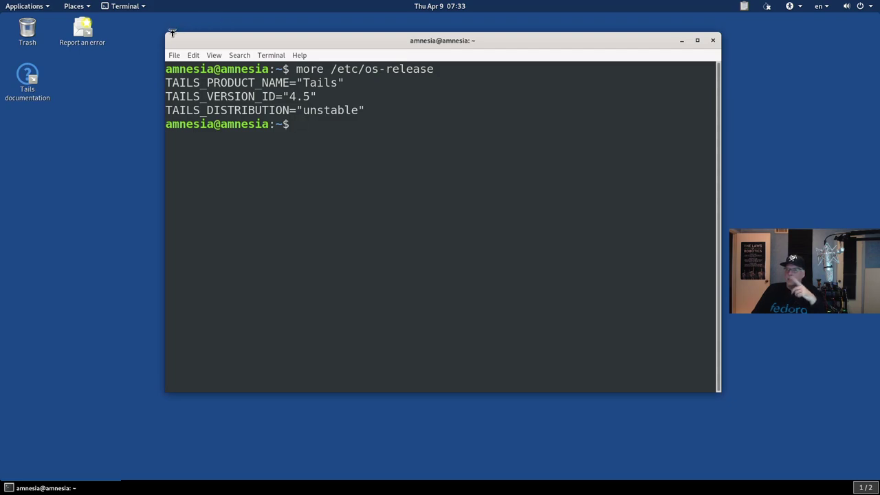
{"action": "left_click", "coordinate": [869, 6]}
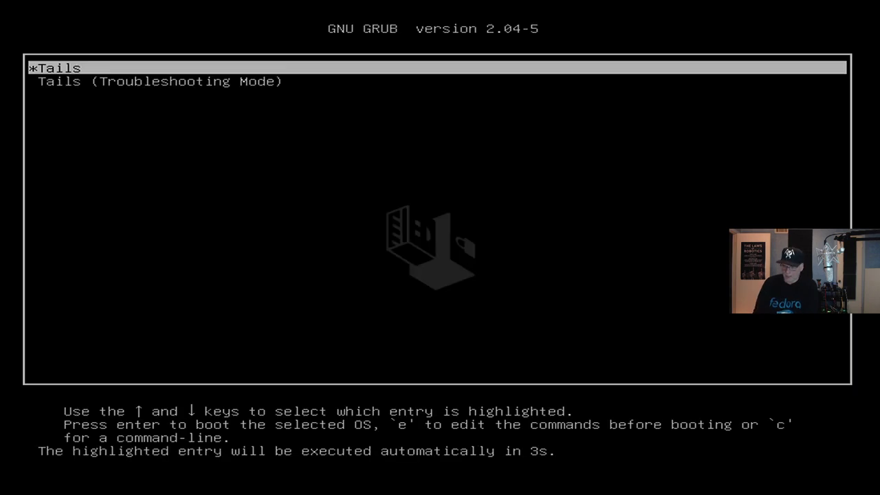
Step: Boot Tails straight away from the GRUB menu after the restart
{"action": "key", "text": "Return"}
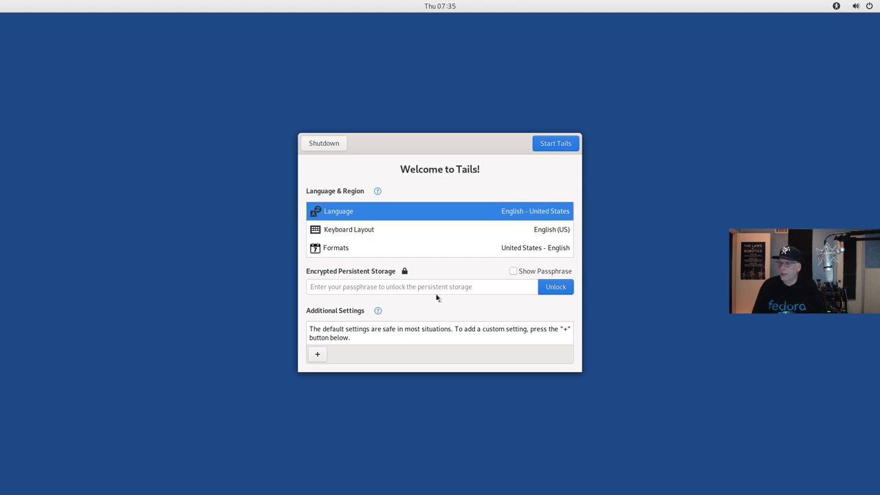
Step: Unlock the persistent storage with its passphrase and expand the Additional Settings list
{"action": "left_click", "coordinate": [434, 292]}
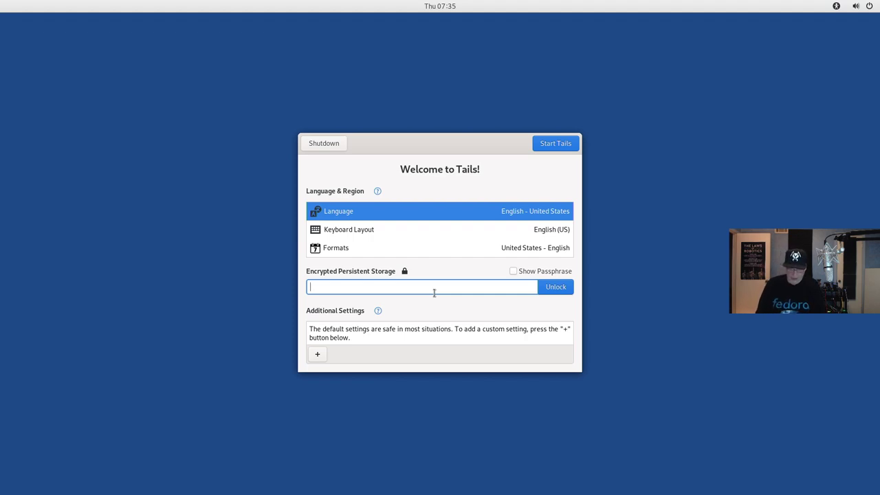
{"action": "type", "text": "passwor"}
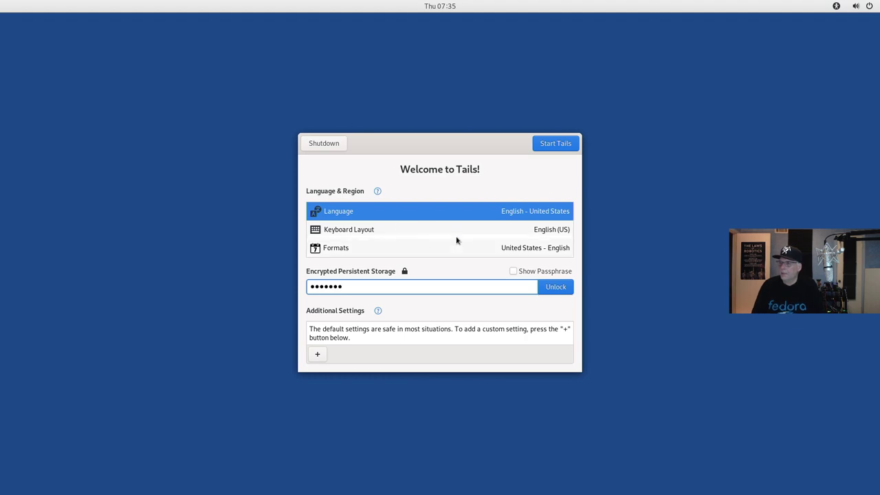
{"action": "left_click", "coordinate": [557, 286]}
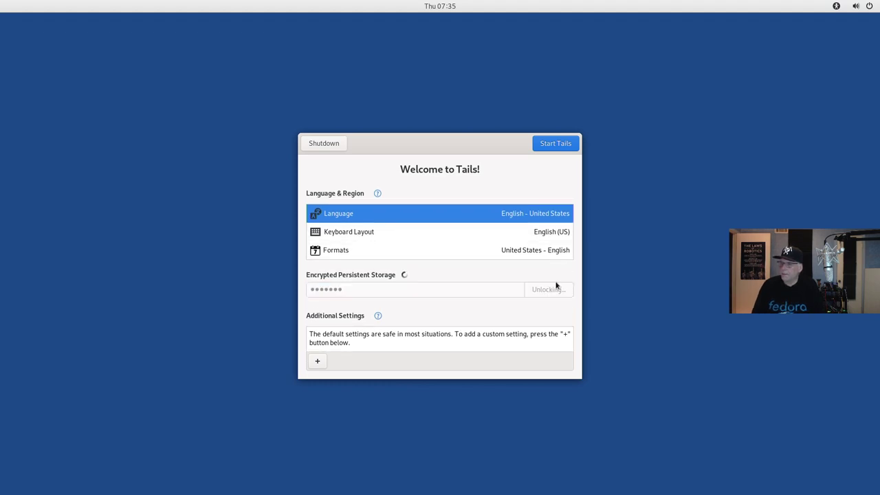
{"action": "left_click", "coordinate": [316, 362]}
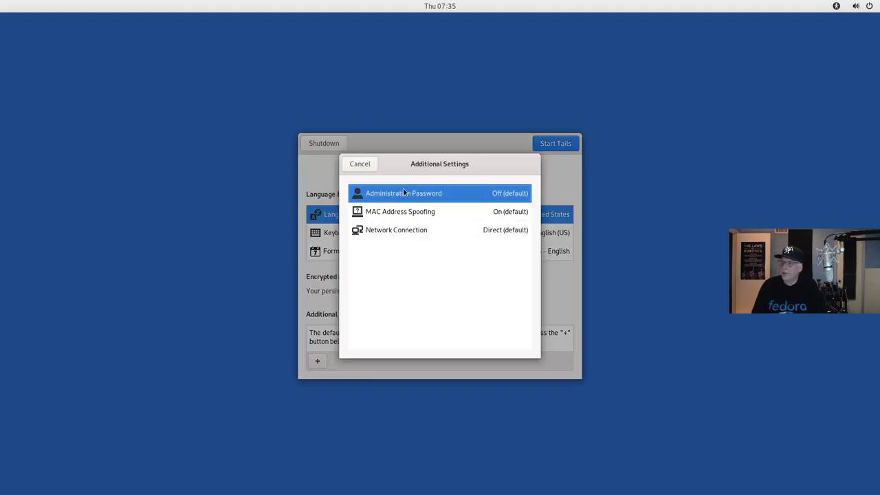
Step: Add an Administration Password setting, entering it twice, then start the Tails session
{"action": "left_click", "coordinate": [372, 163]}
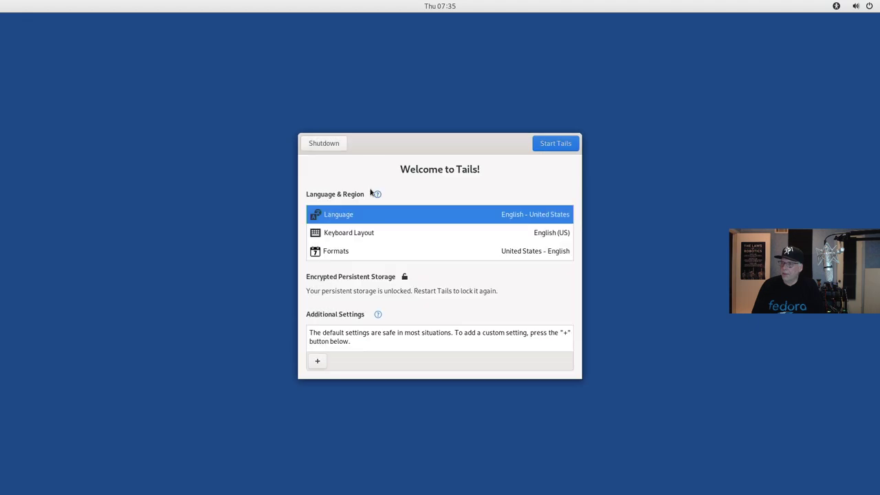
{"action": "left_click", "coordinate": [317, 361]}
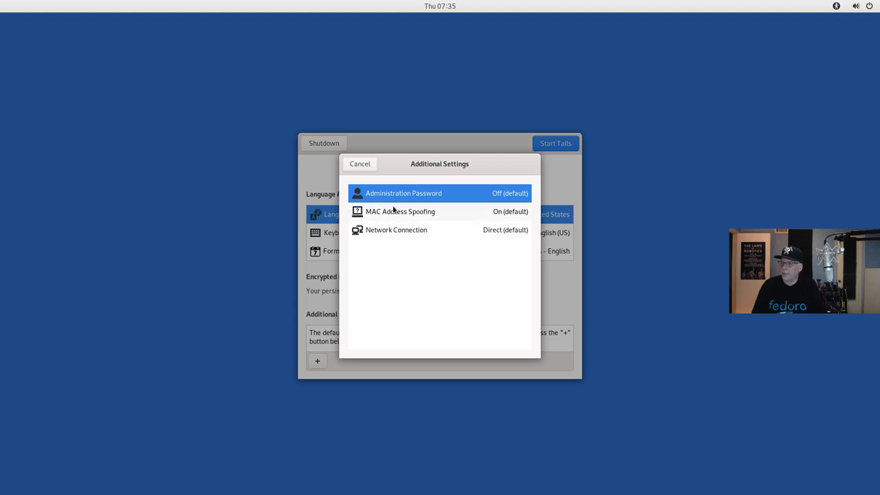
{"action": "left_click", "coordinate": [399, 192]}
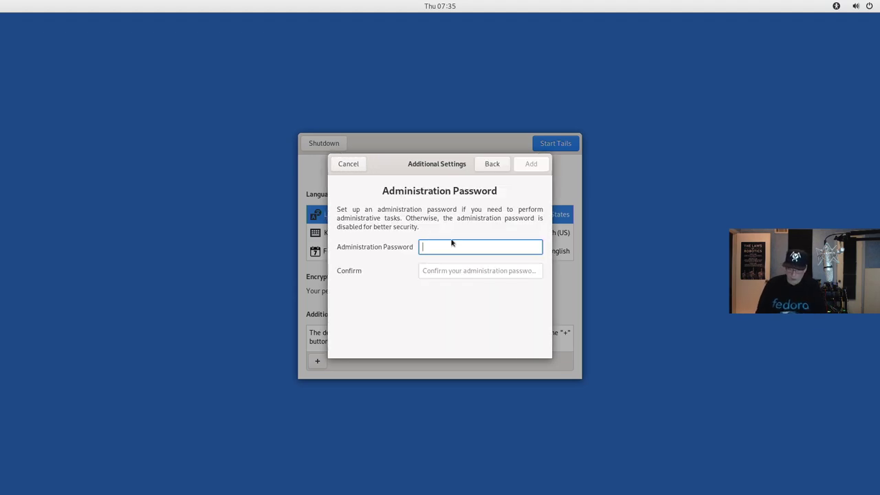
{"action": "type", "text": "**********"}
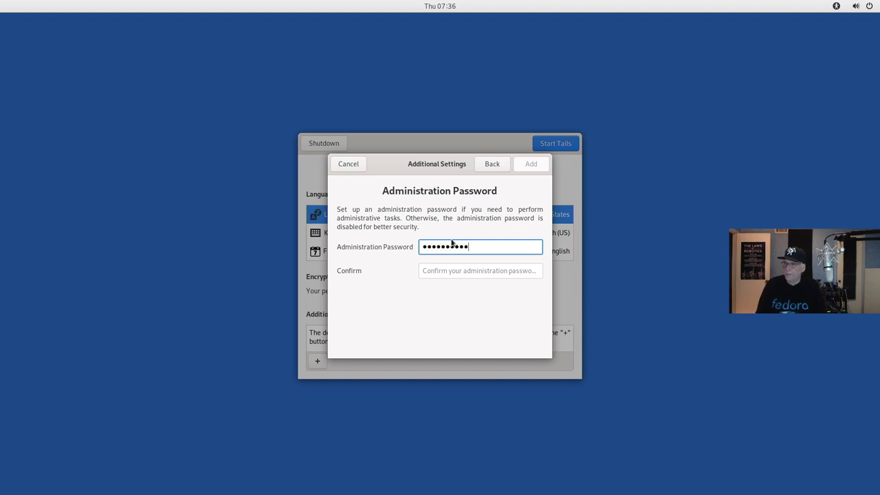
{"action": "key", "text": "Tab"}
{"action": "type", "text": "*****"}
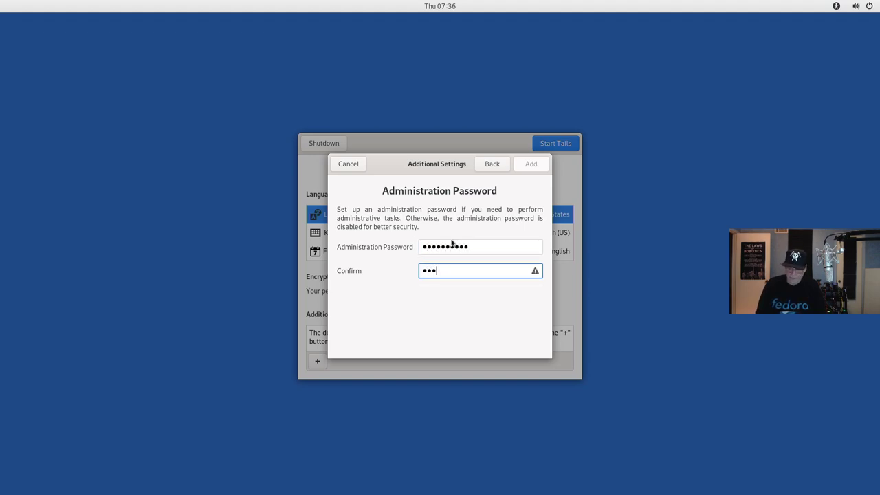
{"action": "type", "text": "*****"}
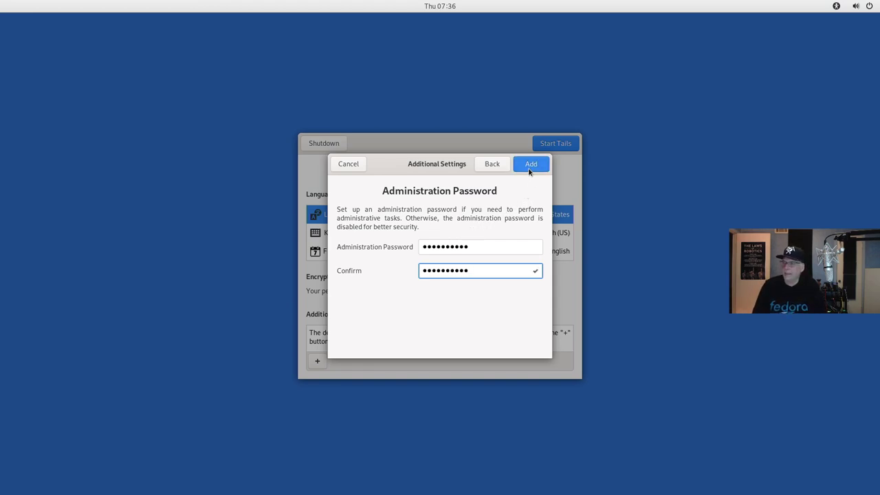
{"action": "left_click", "coordinate": [529, 168]}
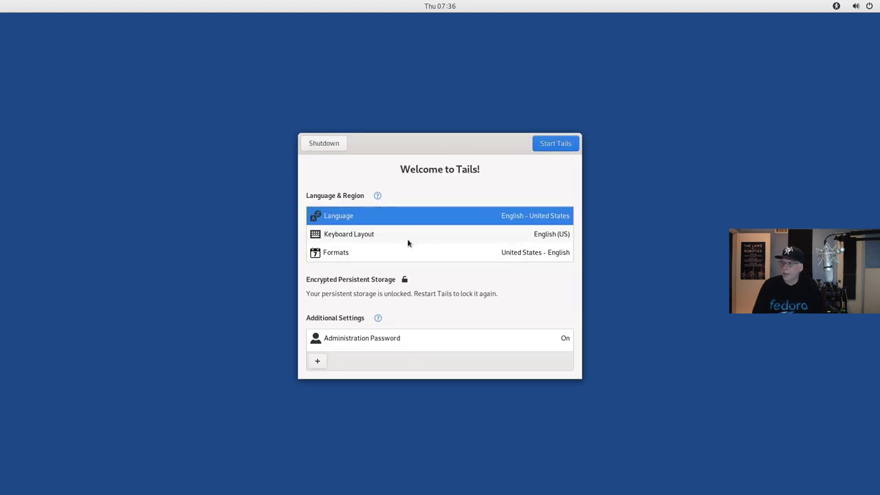
{"action": "left_click", "coordinate": [545, 143]}
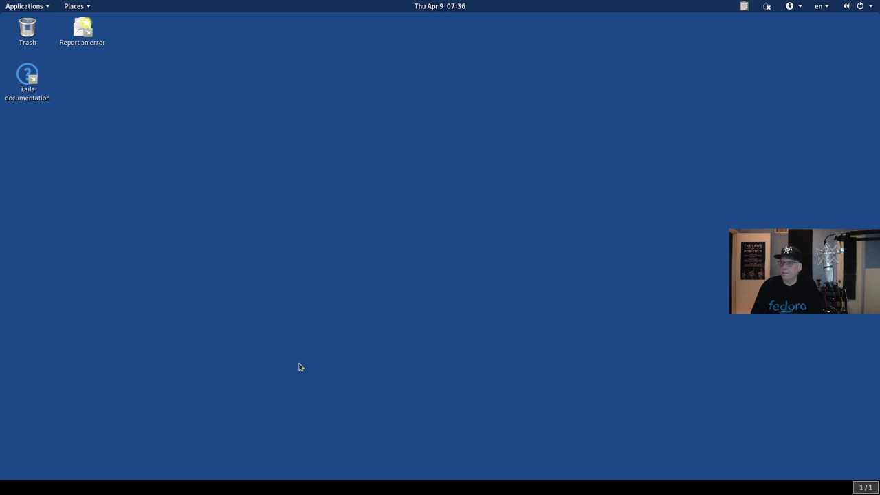
Step: Browse the Applications menu categories, then bring up the Places menu listing Persistent
{"action": "left_click", "coordinate": [19, 5]}
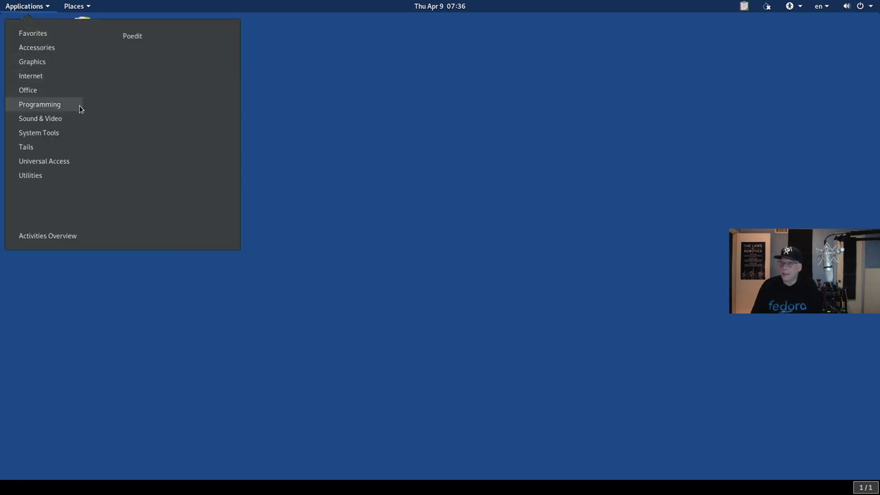
{"action": "mouse_move", "coordinate": [50, 61]}
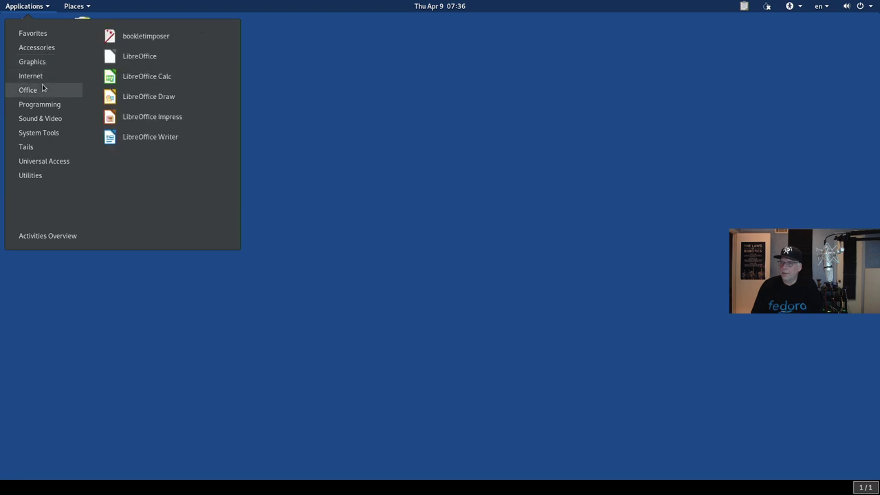
{"action": "mouse_move", "coordinate": [43, 78]}
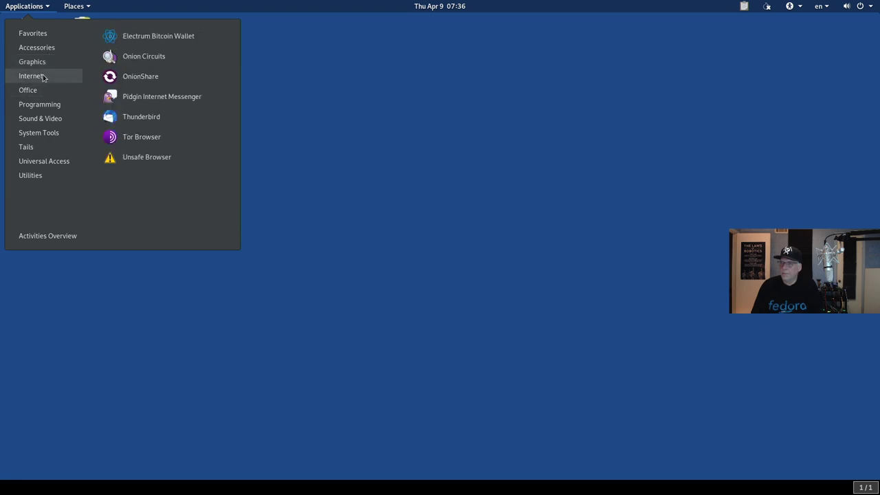
{"action": "mouse_move", "coordinate": [52, 33]}
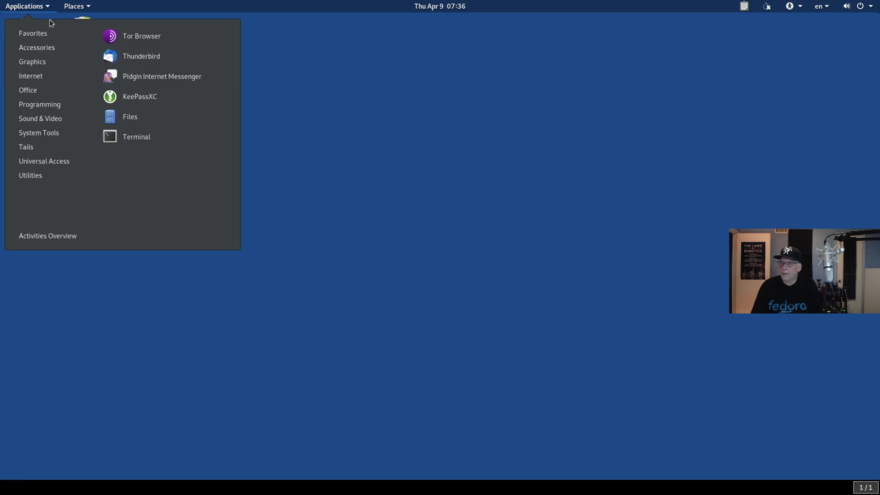
{"action": "mouse_move", "coordinate": [68, 10]}
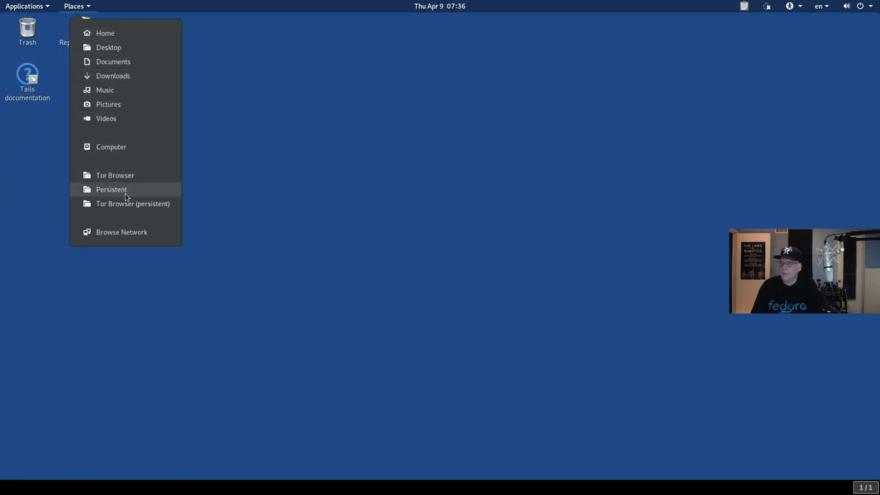
Step: Open Persistent in Files, shift it right, and open a second Home window offset below
{"action": "left_click", "coordinate": [111, 190]}
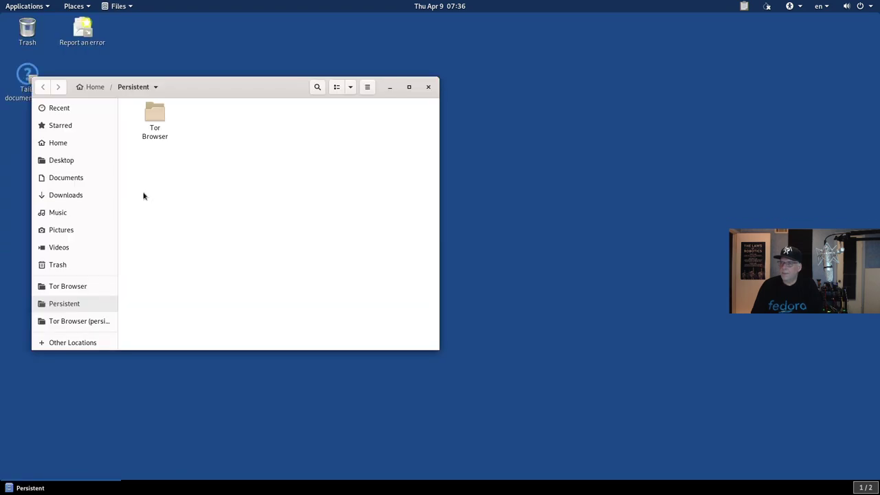
{"action": "left_click_drag", "start_coordinate": [185, 85], "coordinate": [436, 88]}
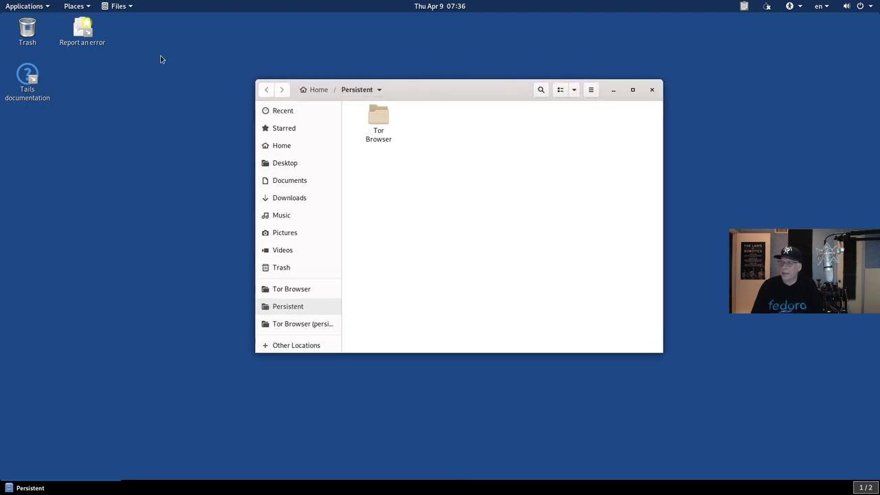
{"action": "left_click", "coordinate": [592, 91]}
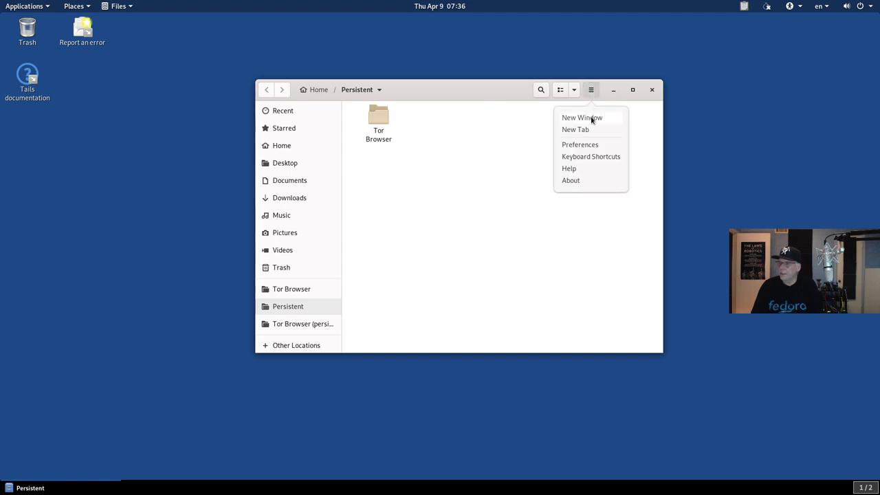
{"action": "left_click", "coordinate": [592, 120]}
{"action": "left_click_drag", "start_coordinate": [252, 28], "coordinate": [350, 131]}
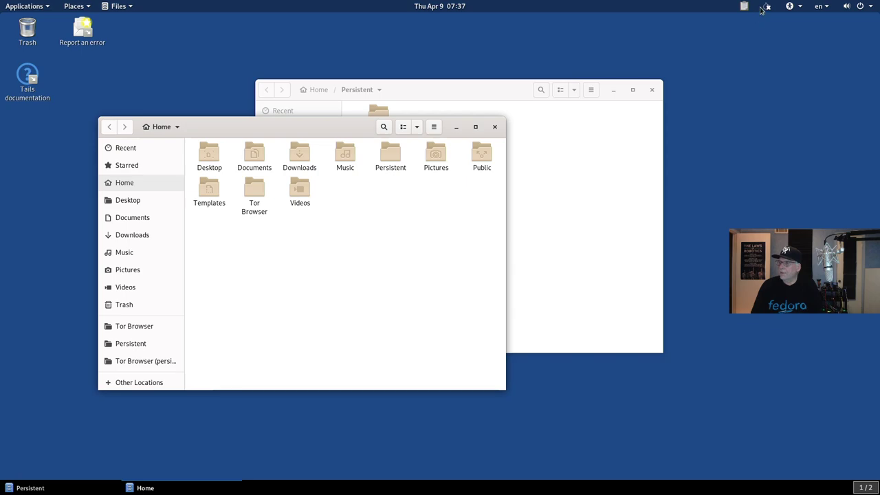
Step: Connect to the juniper4 Wi-Fi network using its password
{"action": "left_click", "coordinate": [846, 8]}
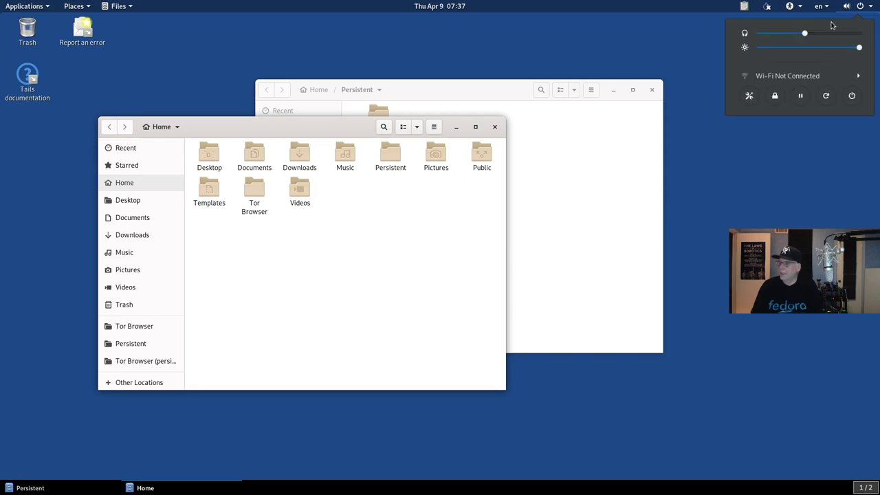
{"action": "left_click", "coordinate": [798, 77]}
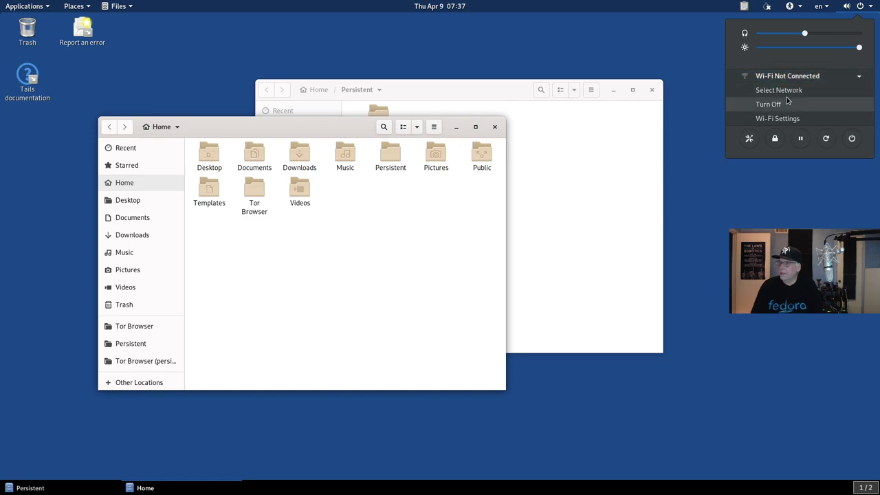
{"action": "left_click", "coordinate": [783, 91]}
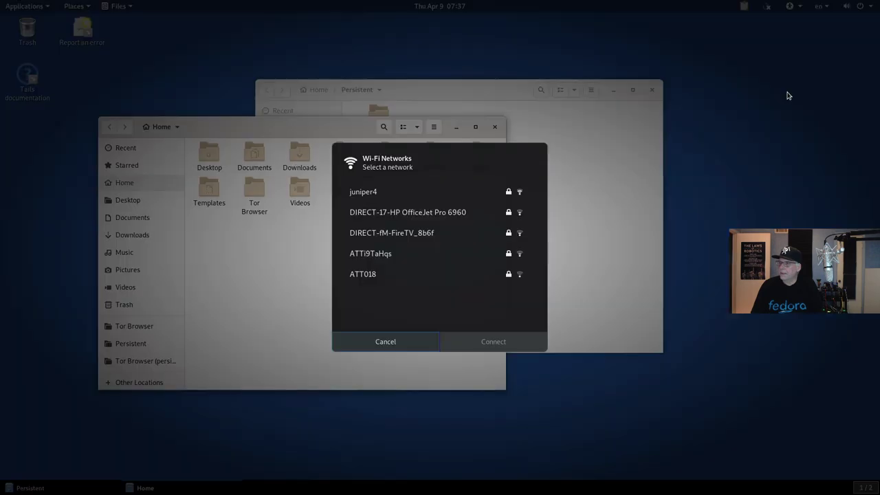
{"action": "left_click", "coordinate": [379, 192]}
{"action": "left_click", "coordinate": [473, 341]}
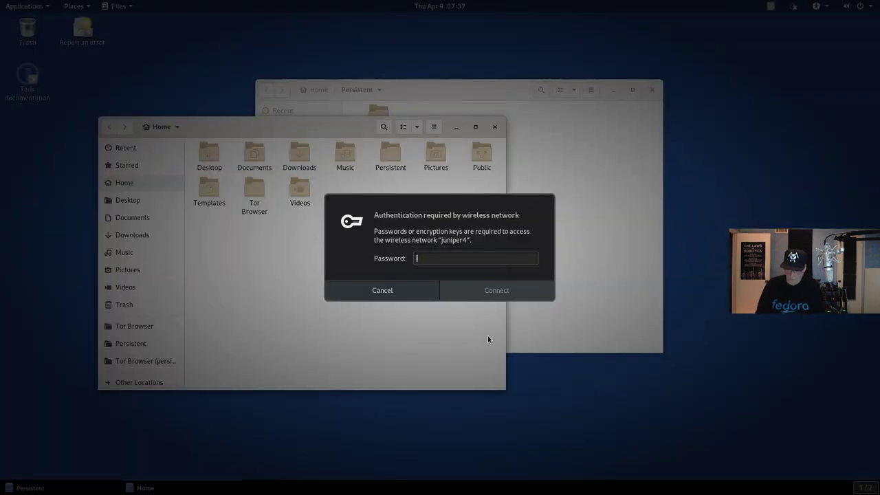
{"action": "type", "text": "•••••••••••••"}
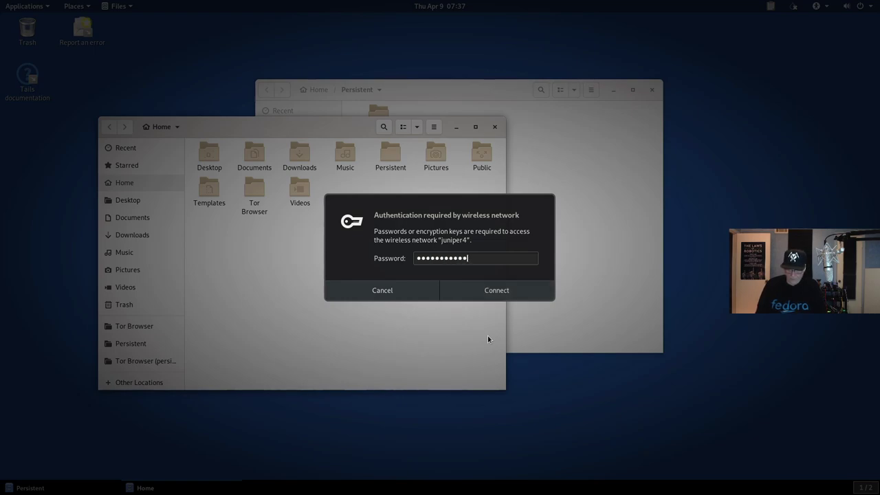
{"action": "type", "text": "•••••"}
{"action": "key", "text": "Return"}
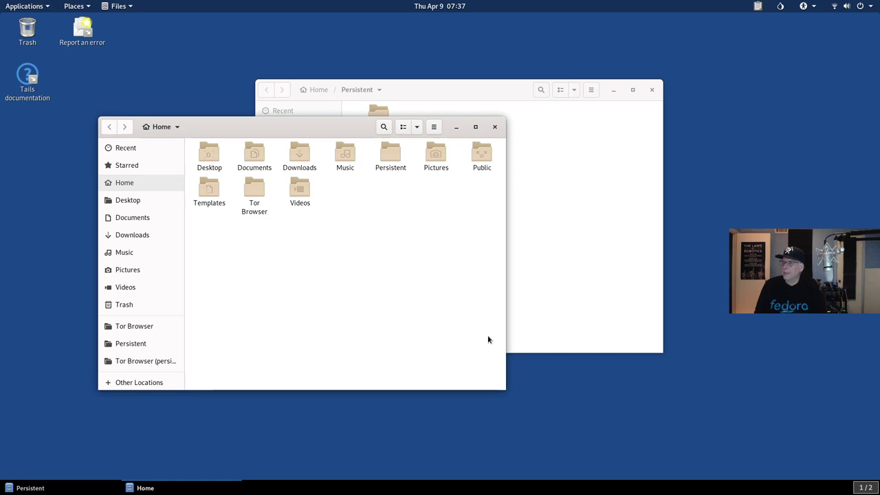
Step: Launch Onion Circuits from the Tor menu and move its window toward the centre
{"action": "left_click", "coordinate": [779, 7]}
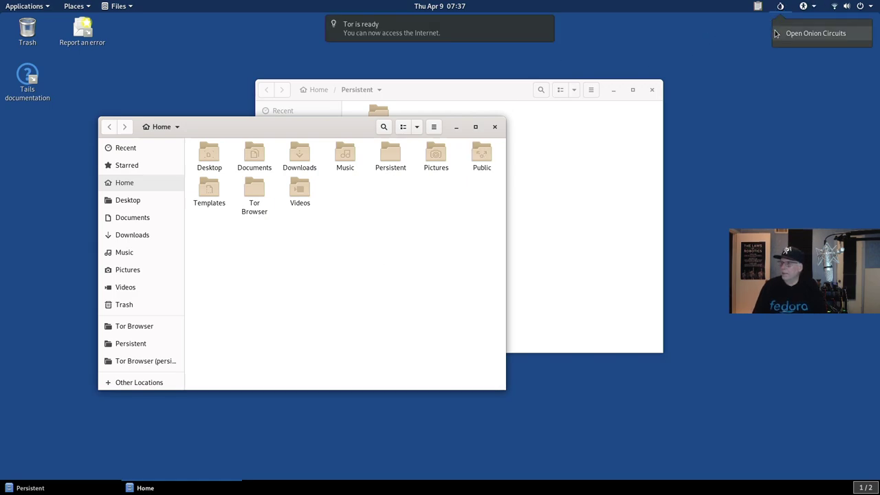
{"action": "left_click", "coordinate": [785, 35]}
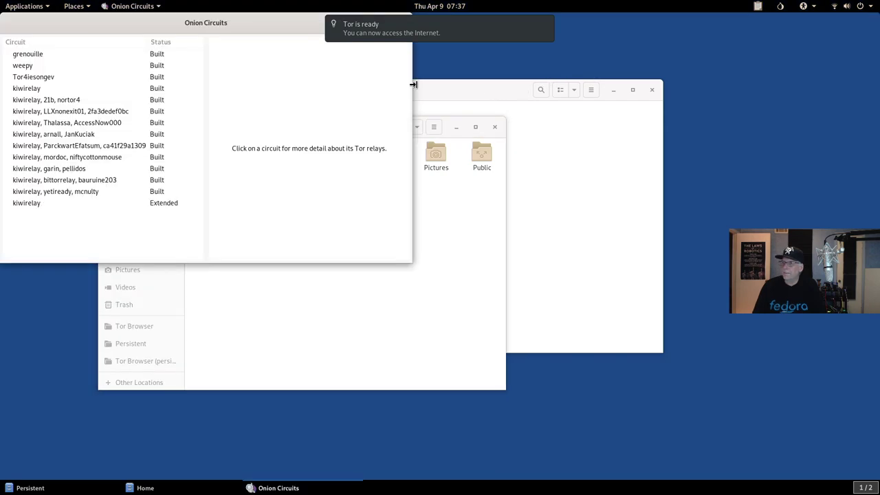
{"action": "left_click_drag", "start_coordinate": [222, 24], "coordinate": [321, 73]}
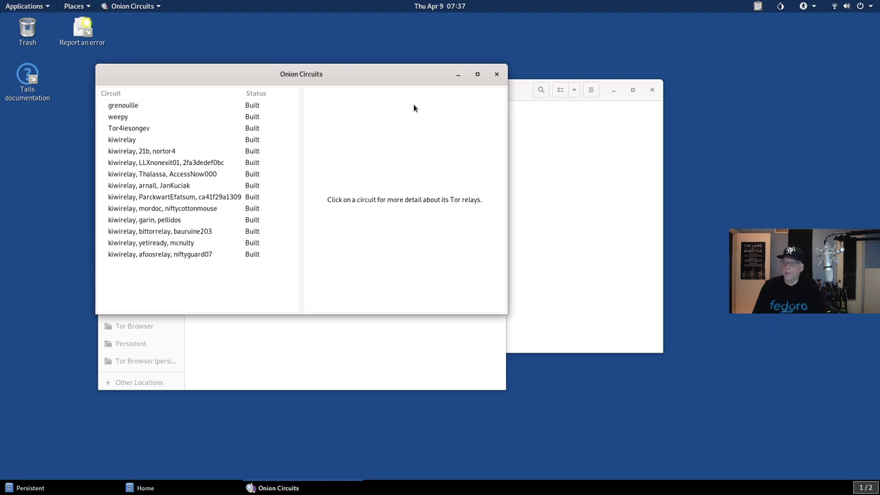
Step: Close Onion Circuits and both the Home and Persistent folder windows
{"action": "left_click", "coordinate": [496, 74]}
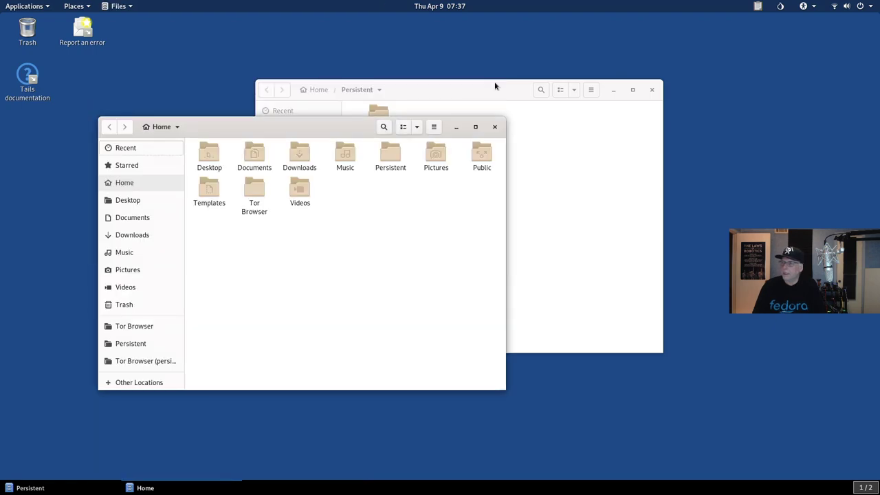
{"action": "left_click", "coordinate": [493, 127]}
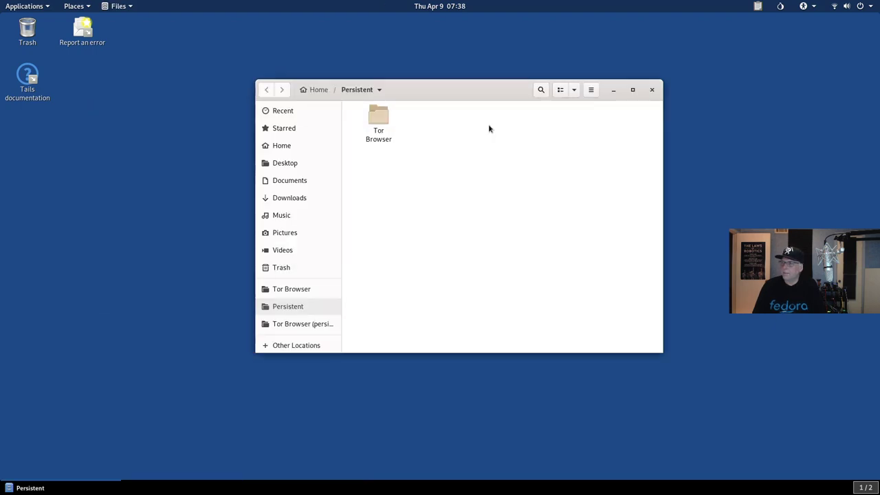
{"action": "left_click", "coordinate": [652, 89]}
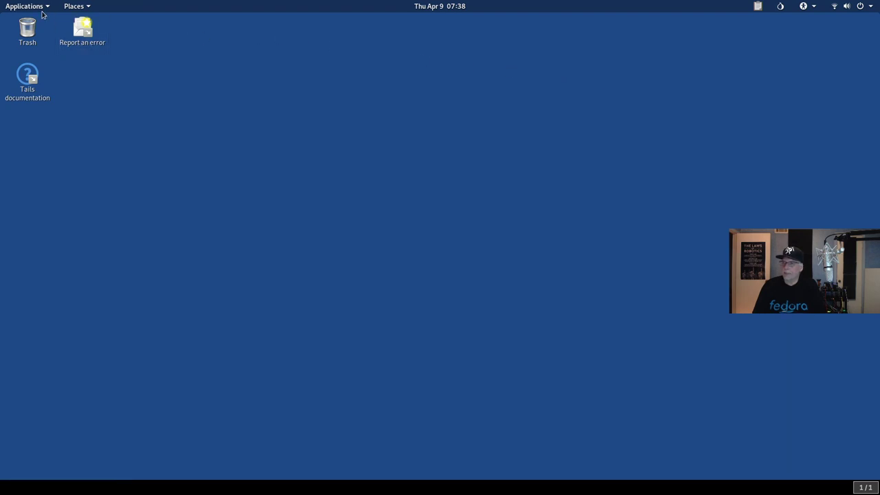
Step: Launch a new GNOME Terminal from the Favorites applications menu
{"action": "left_click", "coordinate": [27, 8]}
{"action": "mouse_move", "coordinate": [57, 47]}
{"action": "mouse_move", "coordinate": [39, 32]}
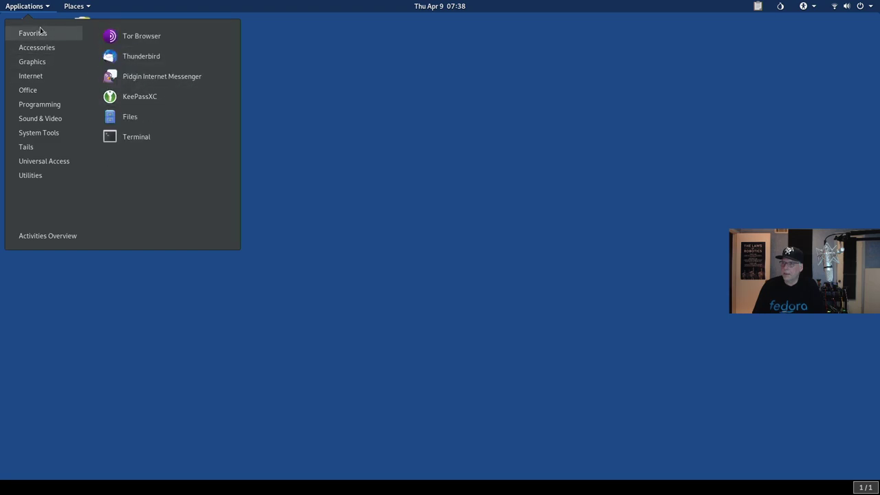
{"action": "left_click", "coordinate": [135, 139]}
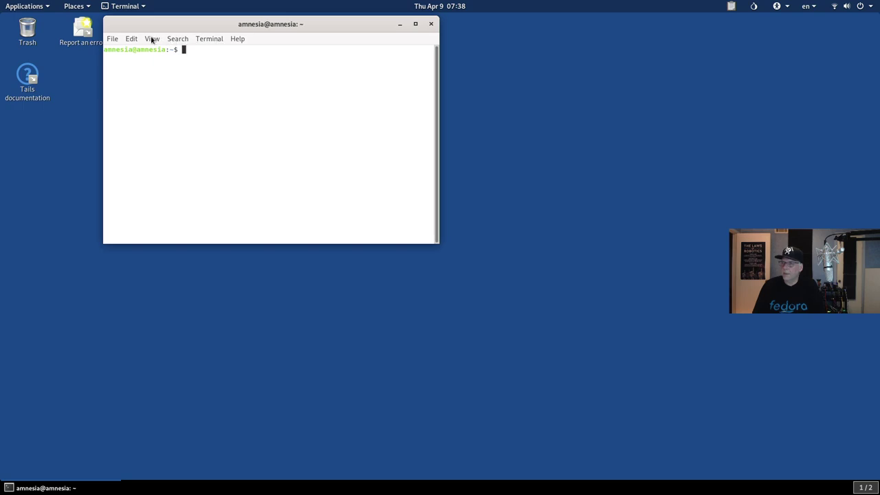
Step: Turn off system theme colours for a dark Tango scheme and enlarge the terminal text
{"action": "left_click", "coordinate": [138, 40]}
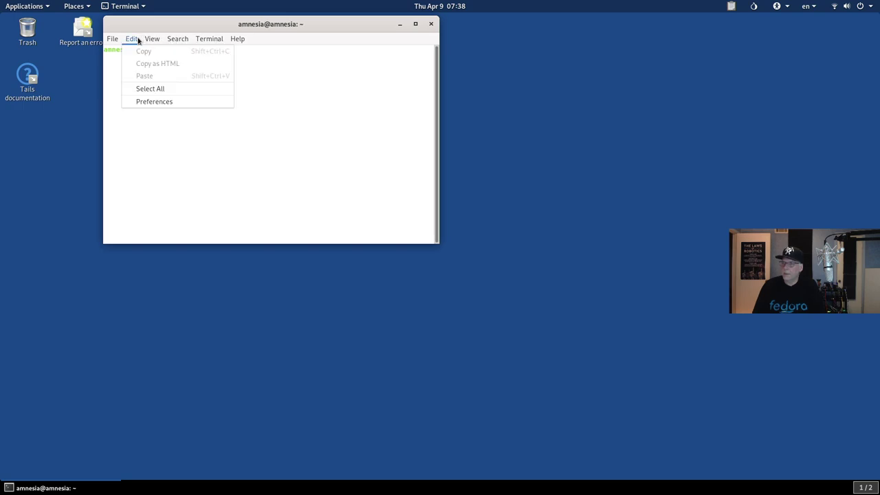
{"action": "left_click", "coordinate": [151, 102]}
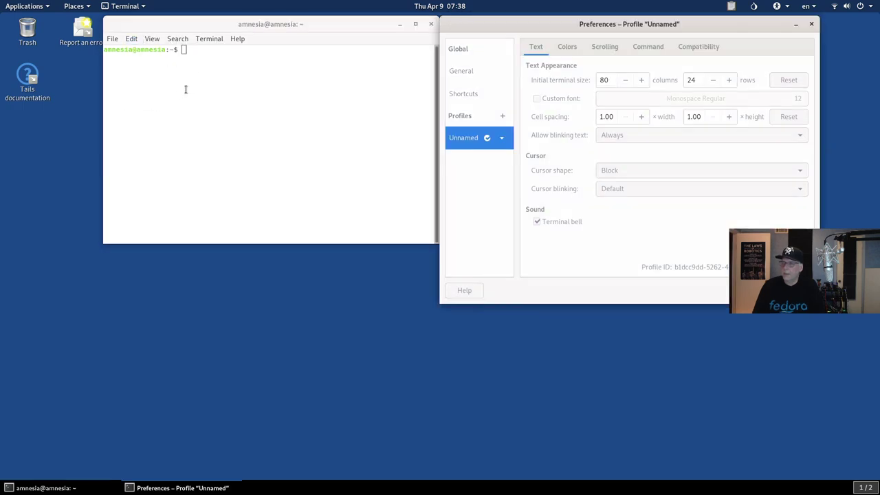
{"action": "left_click", "coordinate": [568, 48]}
{"action": "left_click", "coordinate": [537, 78]}
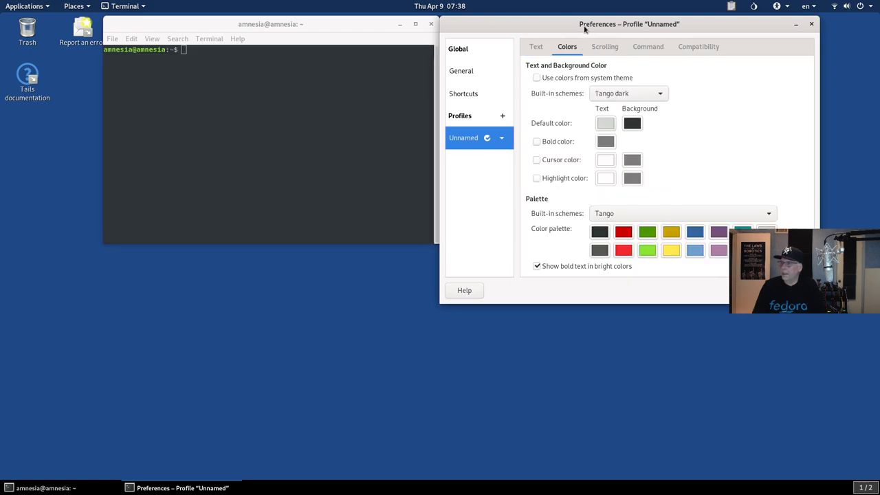
{"action": "left_click_drag", "start_coordinate": [584, 27], "coordinate": [429, 69]}
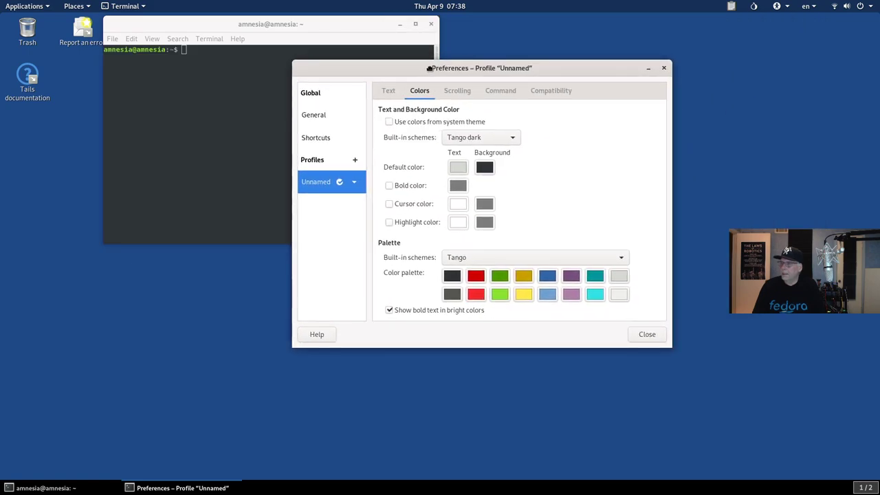
{"action": "left_click", "coordinate": [632, 333]}
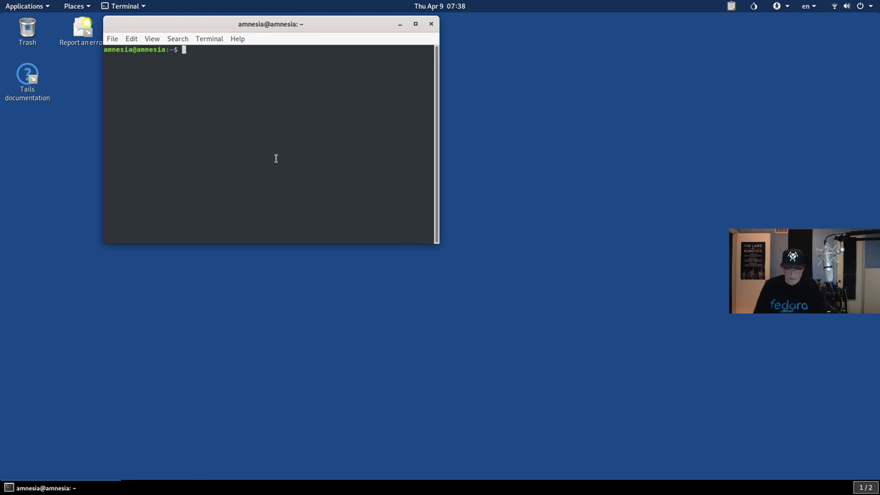
{"action": "key", "text": "ctrl+plus"}
{"action": "key", "text": "ctrl+plus"}
{"action": "key", "text": "ctrl+plus"}
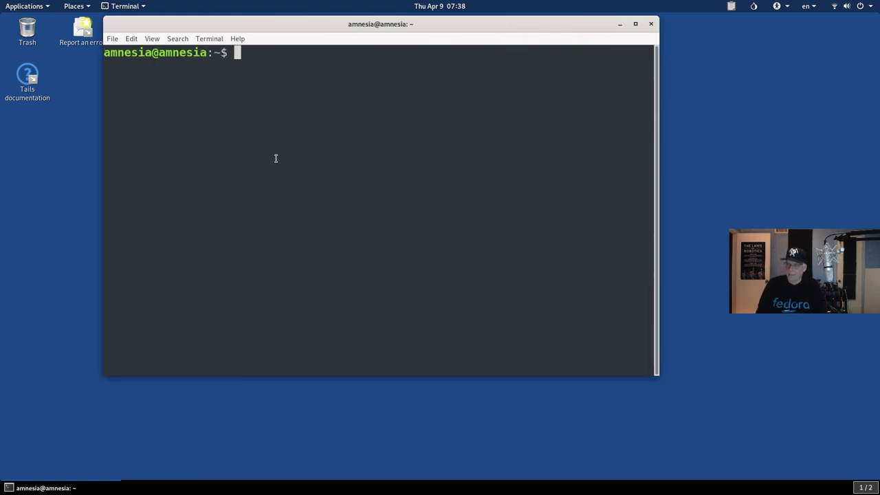
Step: Run 'sudo apt update' with the administrator password, then begin typing the neofetch install command
{"action": "type", "text": "sudo apt update"}
{"action": "key", "text": "Return"}
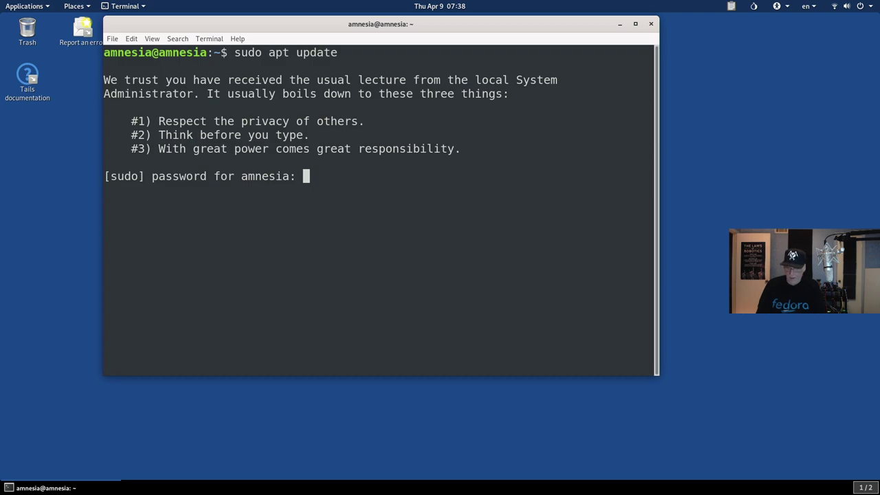
{"action": "key", "text": "Return"}
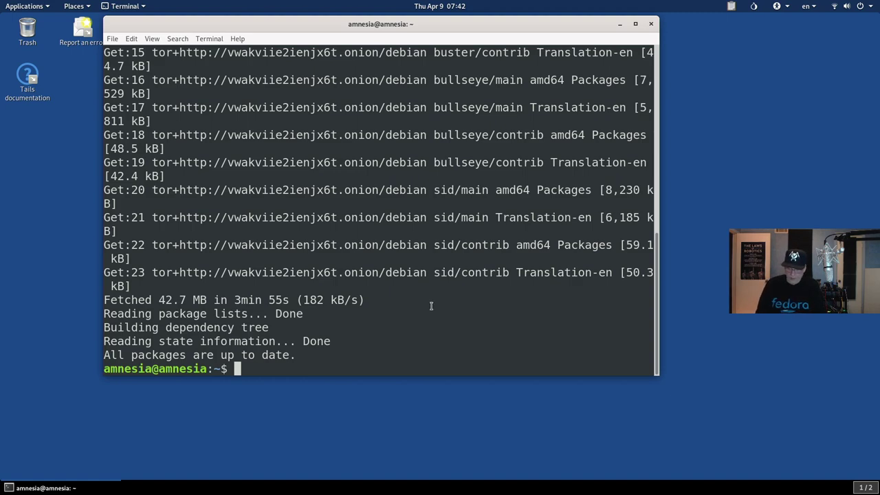
{"action": "type", "text": "sudo apt install neofetch htp"}
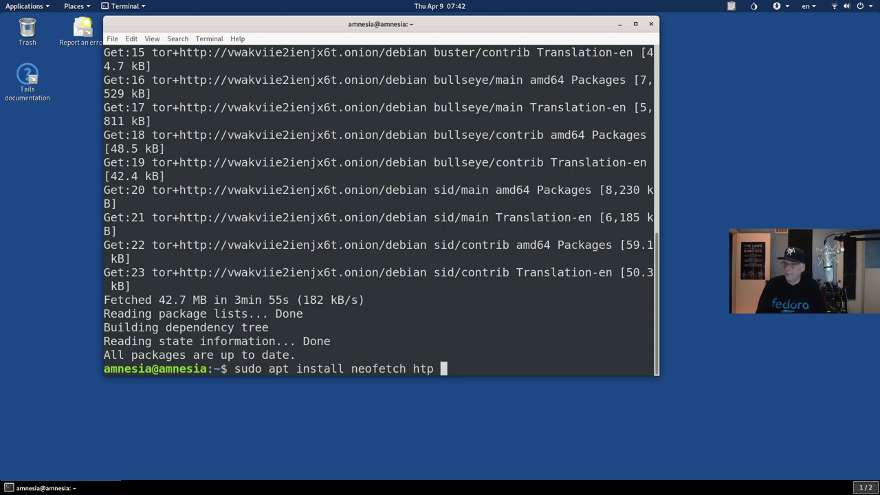
Step: Run 'sudo apt install neofetch htop glances', entering the password and confirming the download
{"action": "key", "text": "BackSpace"}
{"action": "key", "text": "BackSpace"}
{"action": "type", "text": "op glances"}
{"action": "key", "text": "Return"}
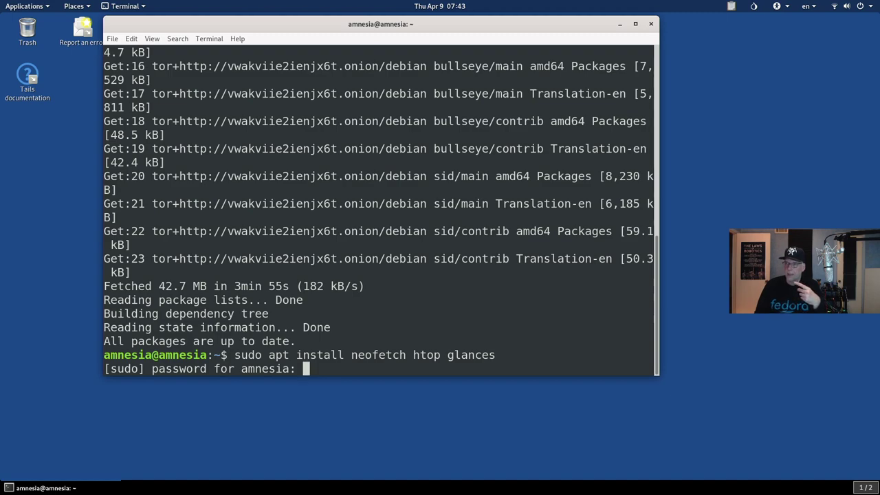
{"action": "key", "text": "Return"}
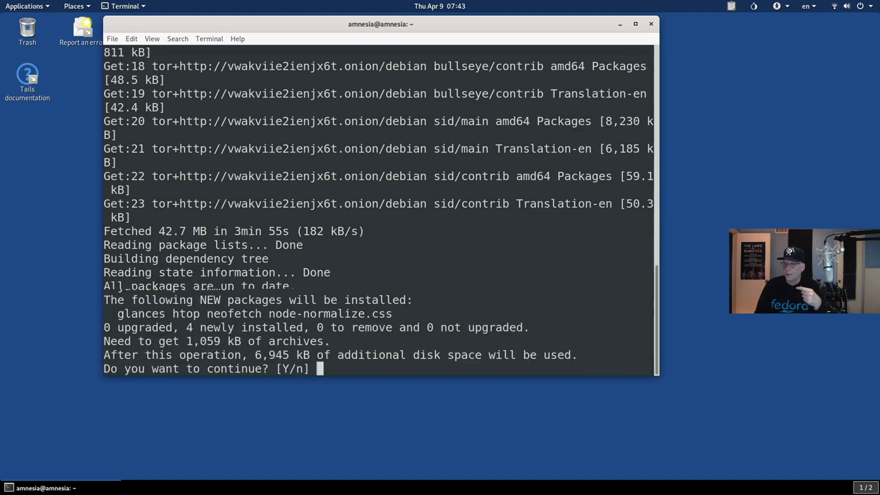
{"action": "key", "text": "Return"}
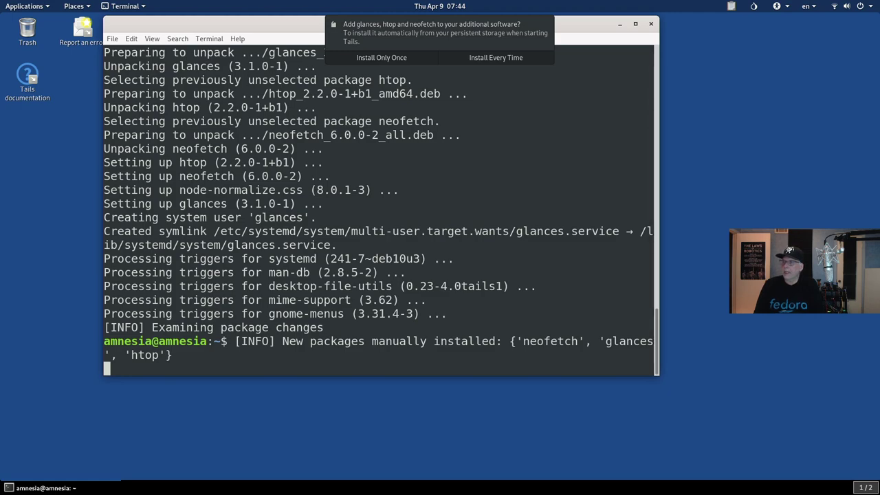
Step: Choose Install Every Time so neofetch, glances and htop persist as additional software
{"action": "left_click", "coordinate": [489, 59]}
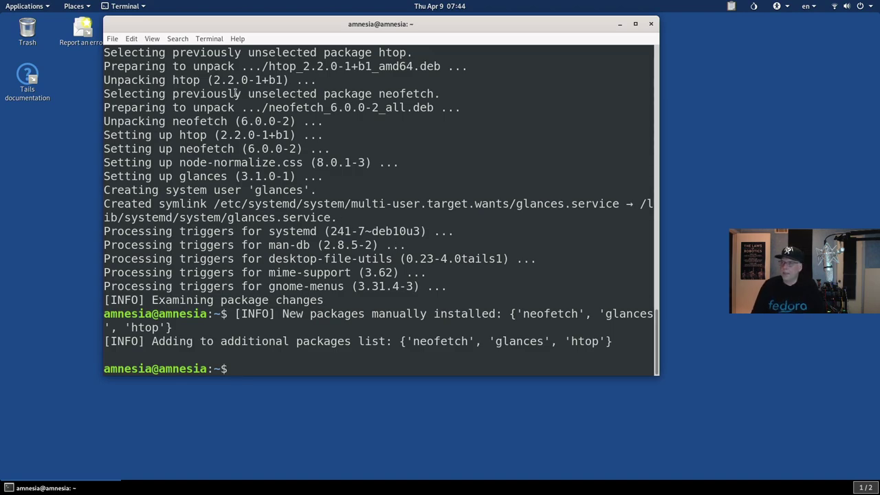
Step: Move the terminal aside and launch LibreOffice Writer from the Office menu
{"action": "left_click_drag", "start_coordinate": [228, 27], "coordinate": [405, 116]}
{"action": "left_click", "coordinate": [12, 5]}
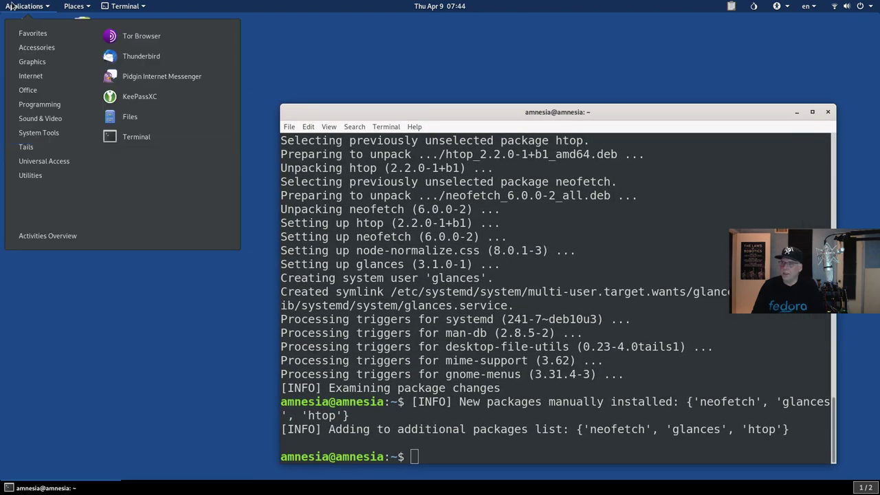
{"action": "mouse_move", "coordinate": [94, 102]}
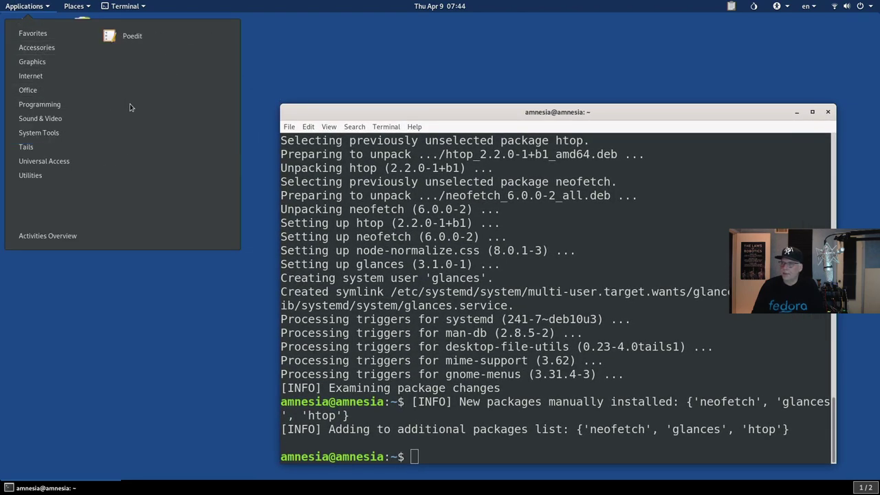
{"action": "mouse_move", "coordinate": [42, 90]}
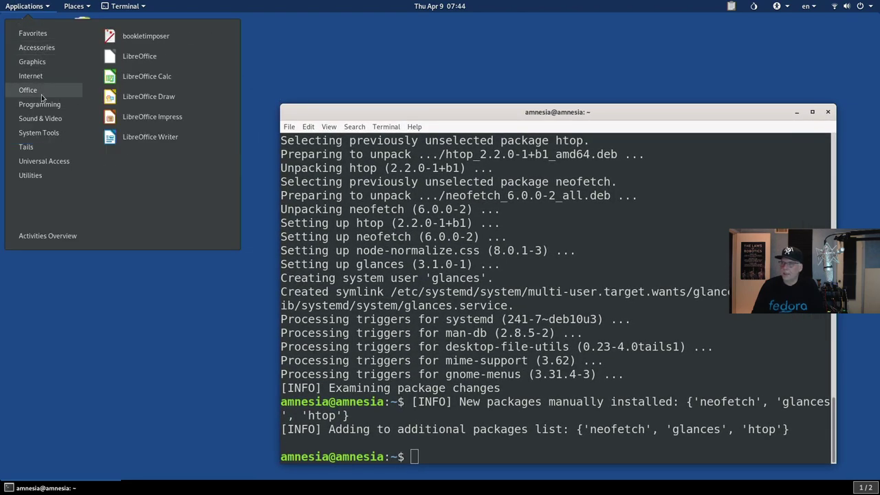
{"action": "left_click", "coordinate": [139, 140]}
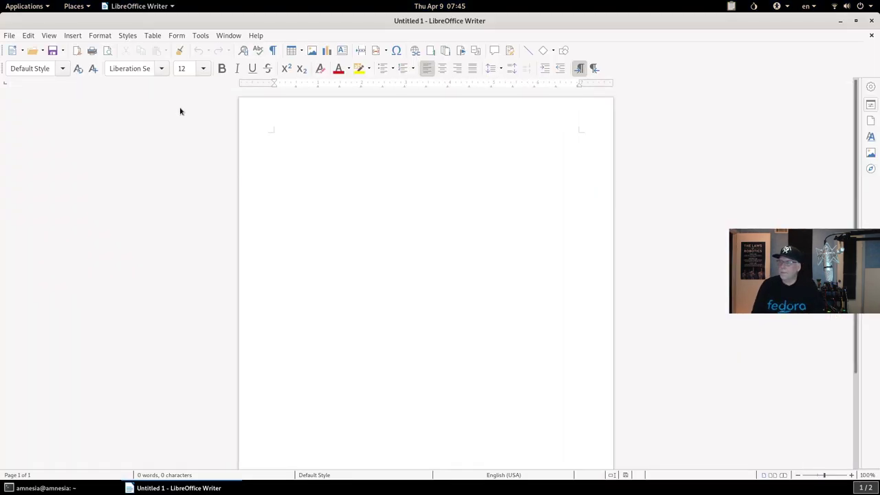
Step: Type 'Now is the time for all' on the blank Writer page
{"action": "mouse_move", "coordinate": [282, 122]}
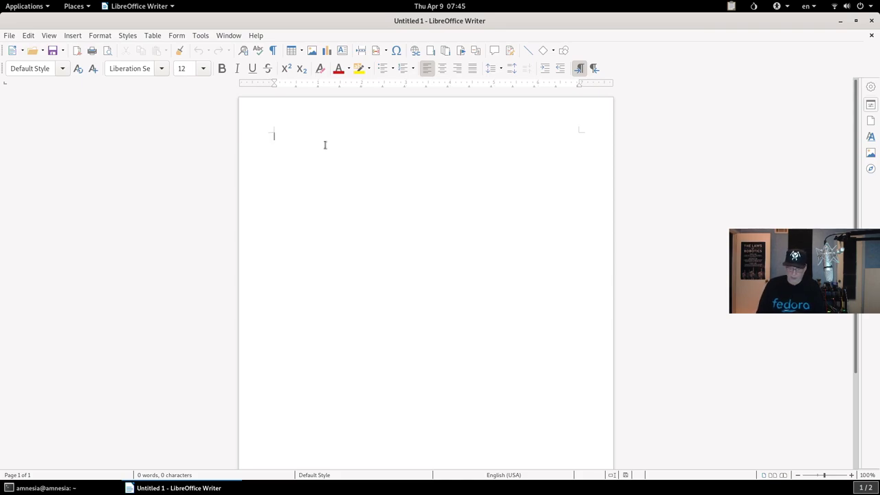
{"action": "type", "text": "Now is the time for all"}
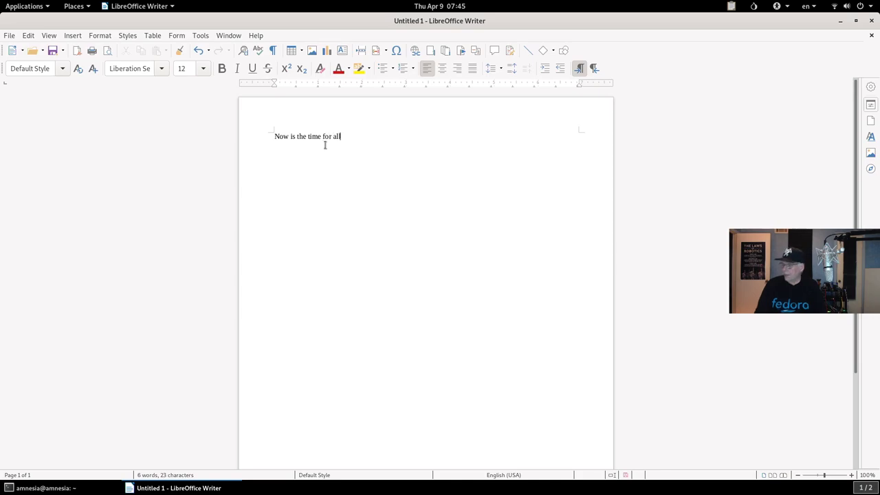
{"action": "left_click", "coordinate": [15, 37]}
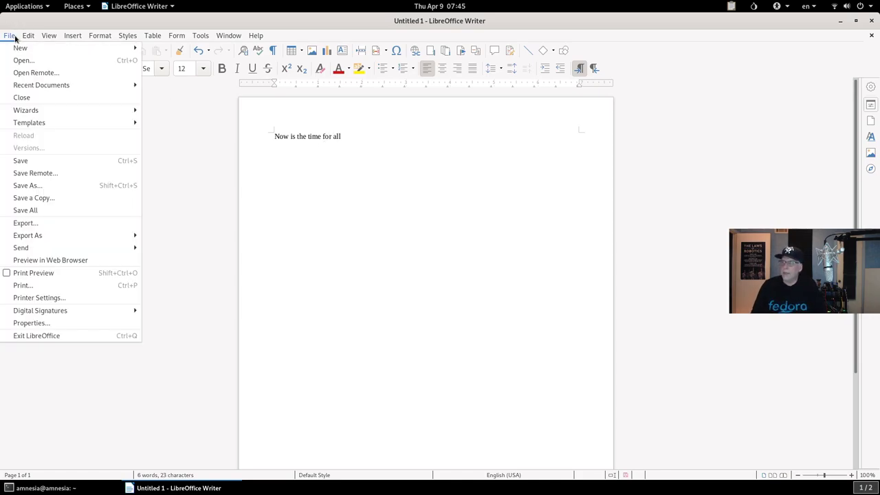
Step: Enter title 'Simple Document v1', subject 'A Document to test MAT', keywords and comments in Properties
{"action": "left_click", "coordinate": [31, 323]}
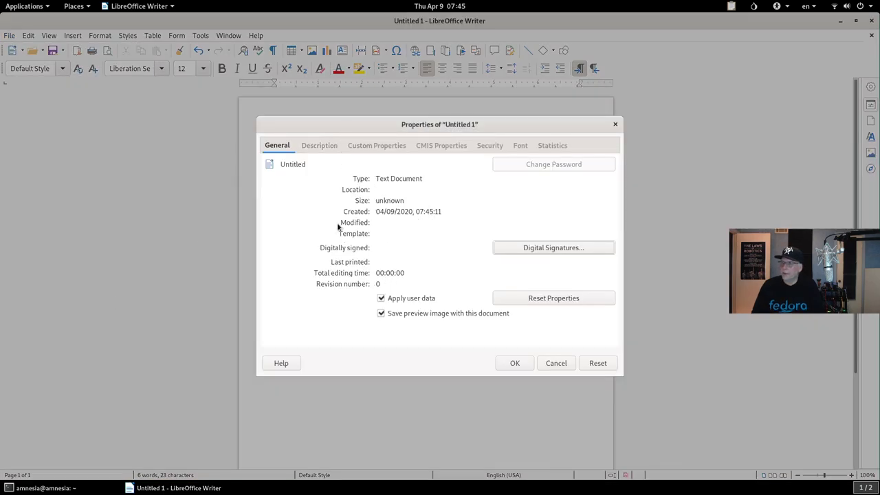
{"action": "left_click", "coordinate": [320, 146]}
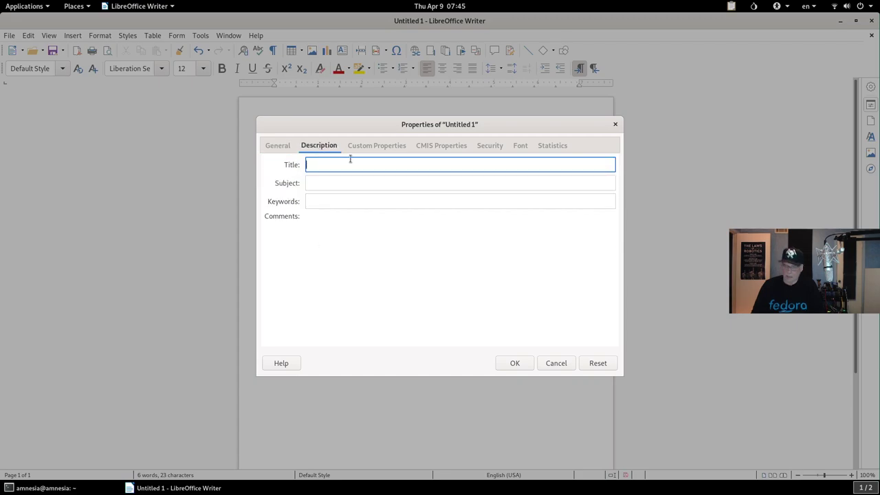
{"action": "type", "text": "Simple Document v1"}
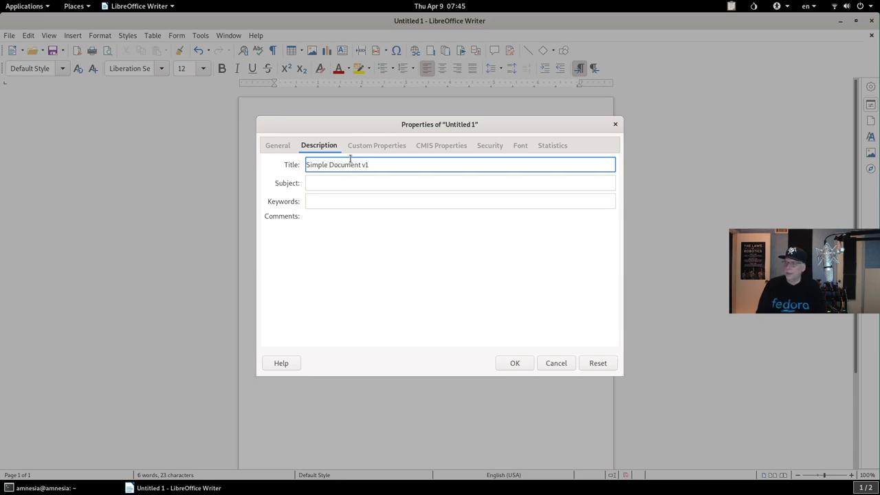
{"action": "key", "text": "Tab"}
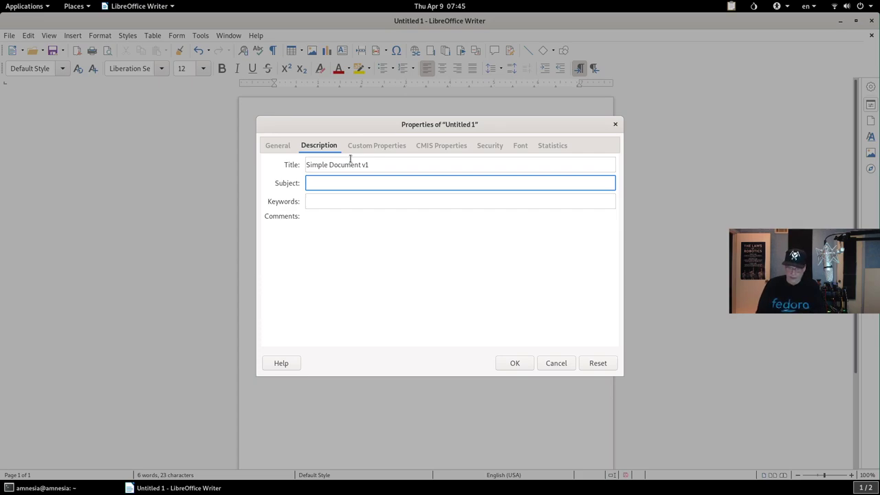
{"action": "type", "text": "A Document to test MAT"}
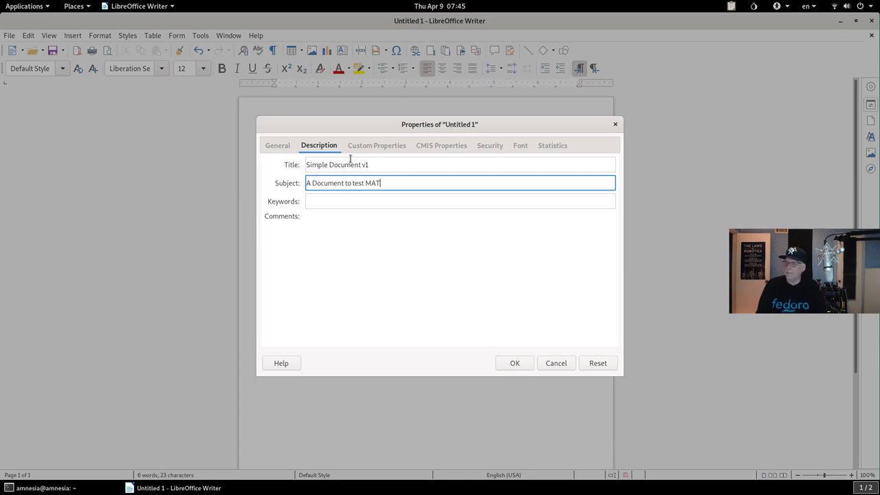
{"action": "key", "text": "Tab"}
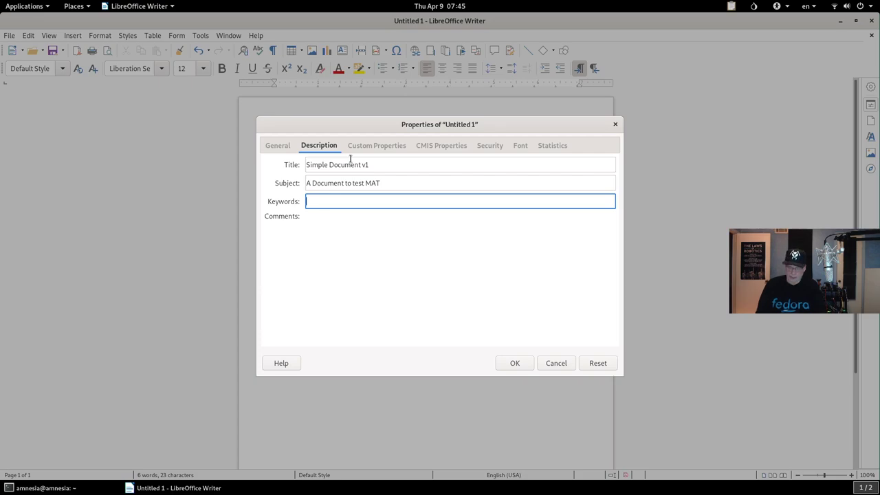
{"action": "type", "text": "tme, now"}
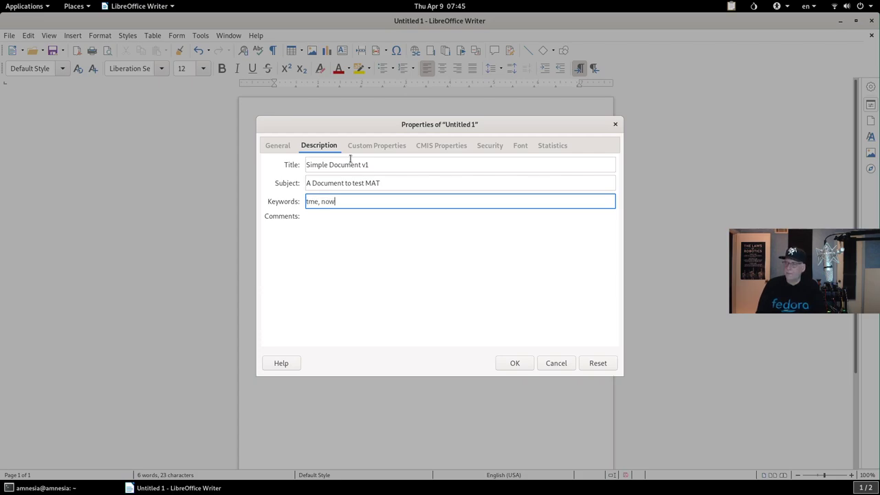
{"action": "key", "text": "Tab"}
{"action": "type", "text": "Some Comment"}
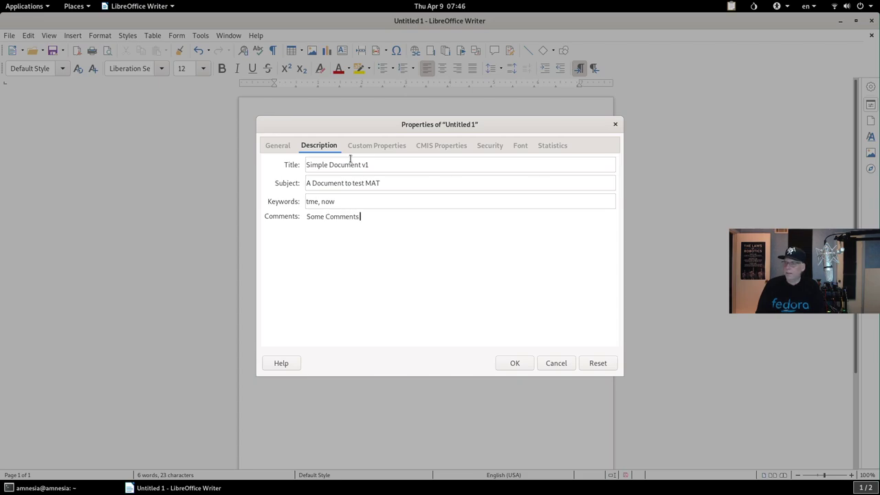
{"action": "type", "text": "s go here"}
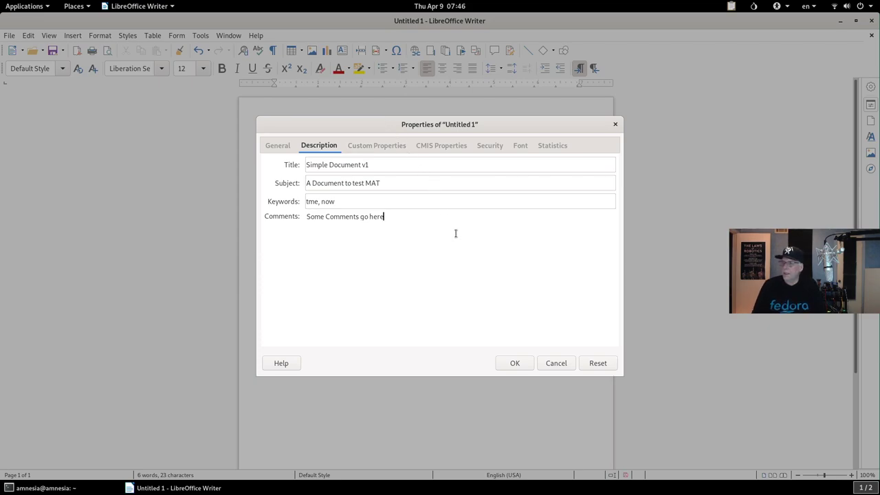
Step: Review the Custom, CMIS, Security, Font and Statistics tabs, then accept the properties
{"action": "left_click", "coordinate": [383, 148]}
{"action": "left_click", "coordinate": [440, 145]}
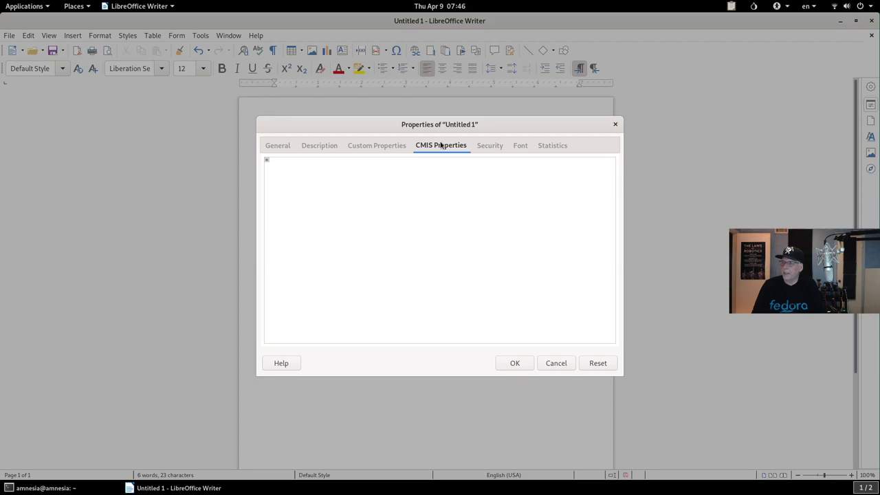
{"action": "left_click", "coordinate": [489, 146]}
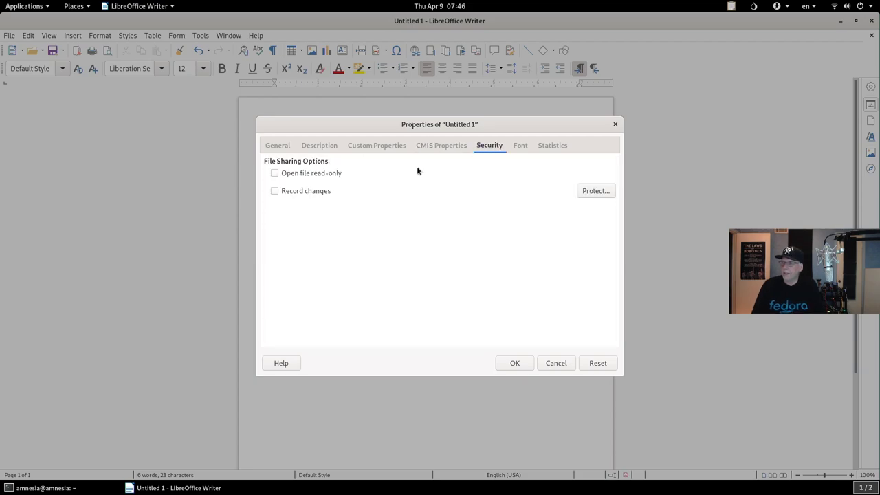
{"action": "left_click", "coordinate": [518, 149]}
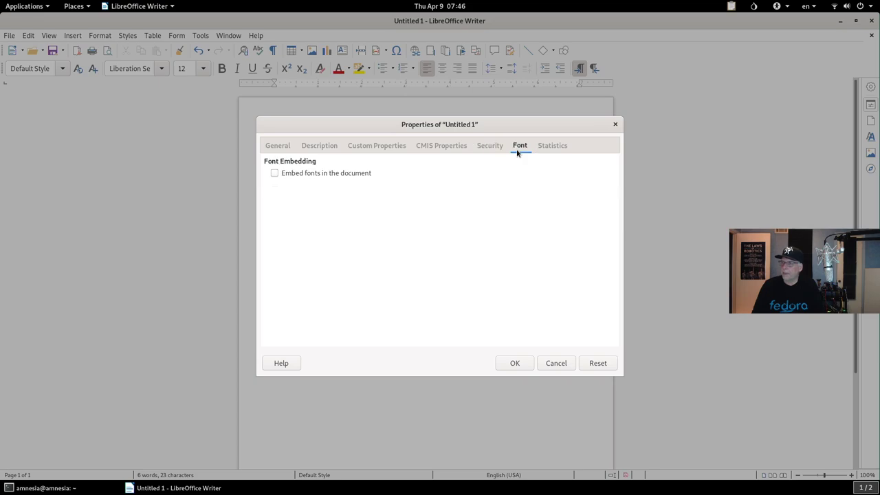
{"action": "left_click", "coordinate": [543, 146]}
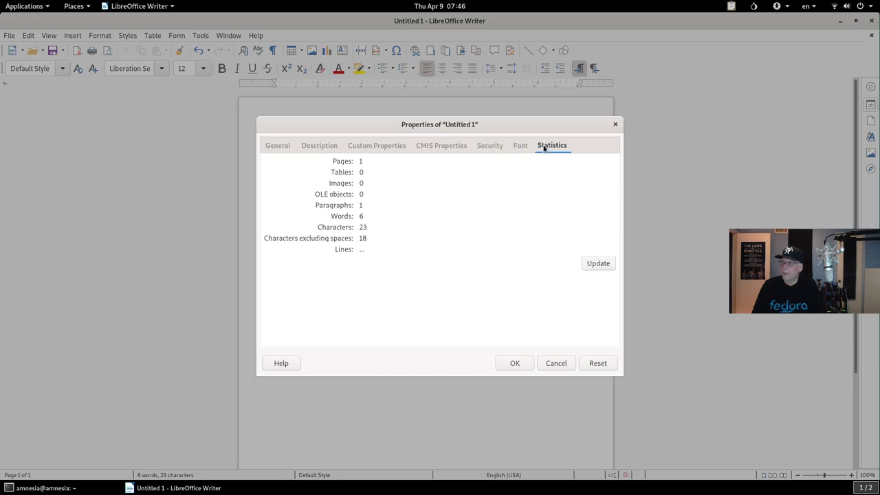
{"action": "left_click", "coordinate": [500, 361]}
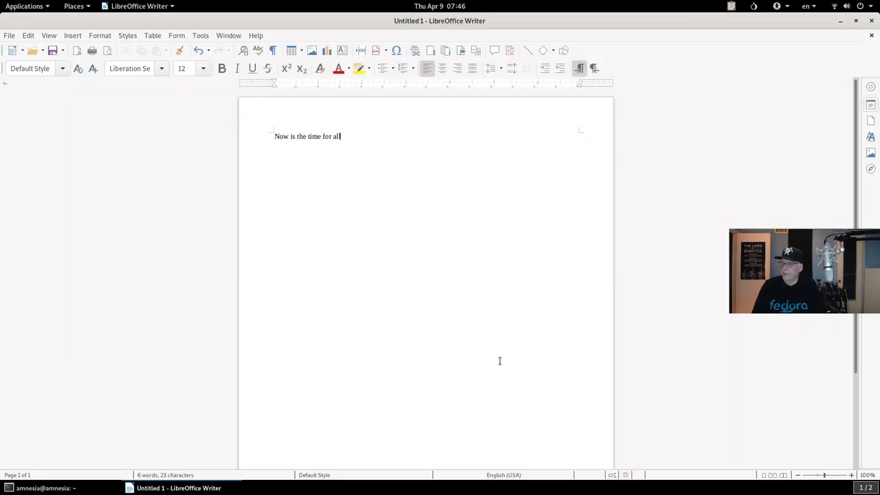
Step: In Save As, create a new Docs folder inside Persistent
{"action": "left_click", "coordinate": [9, 36]}
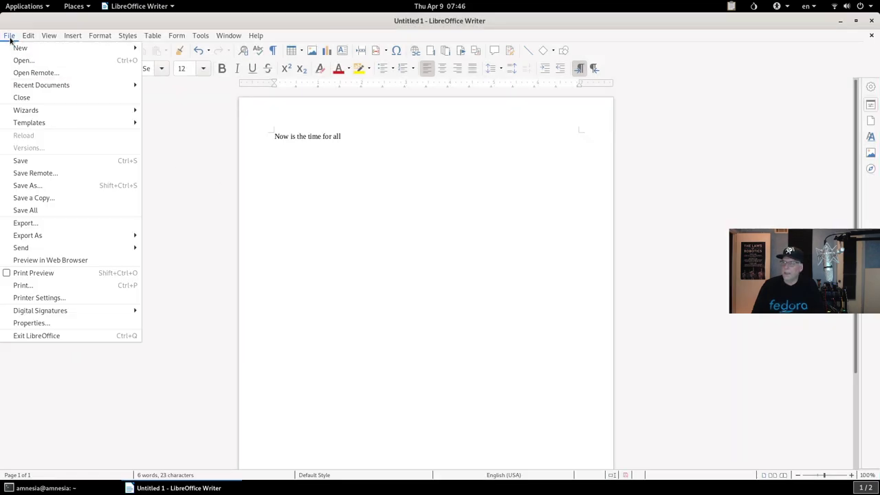
{"action": "left_click", "coordinate": [42, 185]}
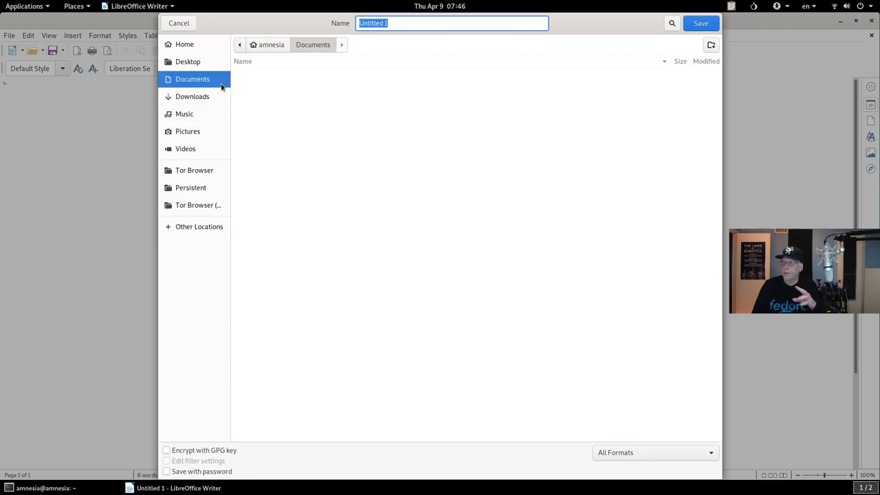
{"action": "left_click", "coordinate": [200, 191]}
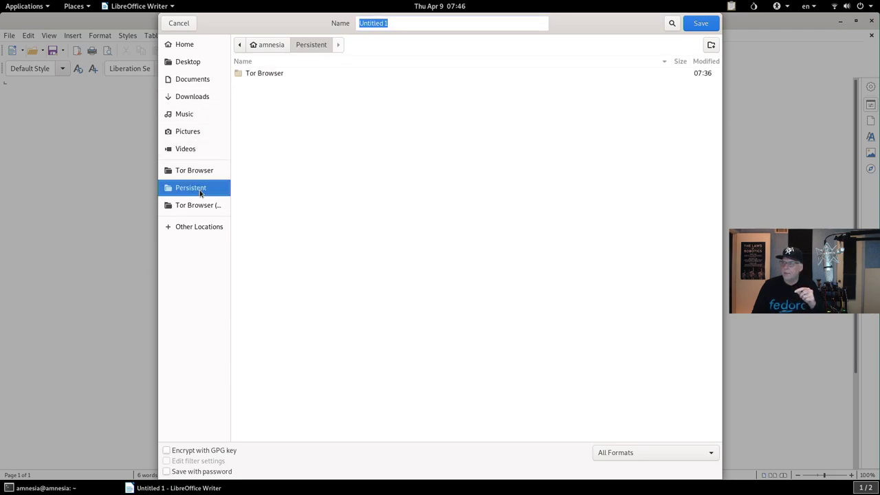
{"action": "left_click", "coordinate": [710, 45]}
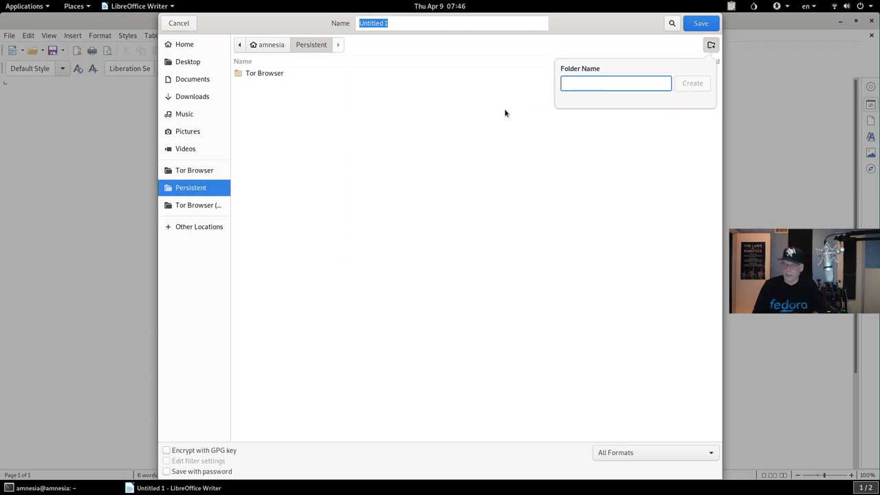
{"action": "type", "text": "Docs"}
{"action": "key", "text": "Return"}
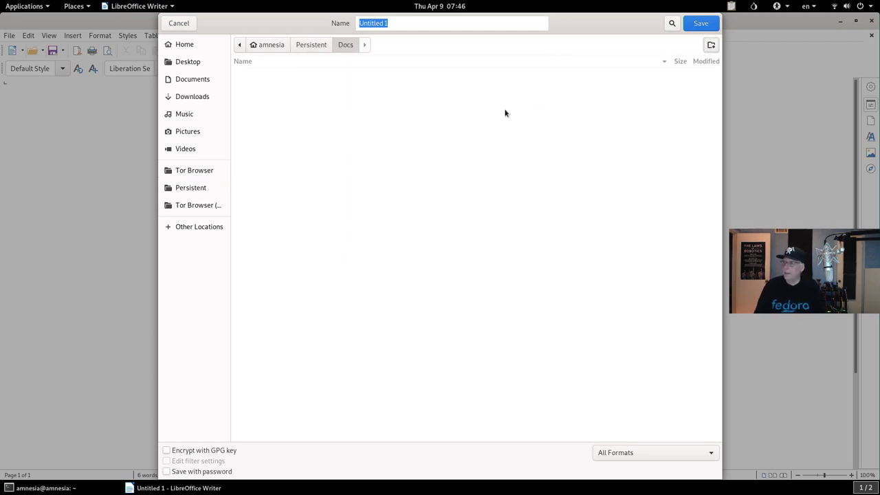
Step: Save the document as simple.odt in the Docs folder
{"action": "left_click", "coordinate": [399, 23]}
{"action": "left_click_drag", "start_coordinate": [399, 23], "coordinate": [353, 23]}
{"action": "type", "text": "simple"}
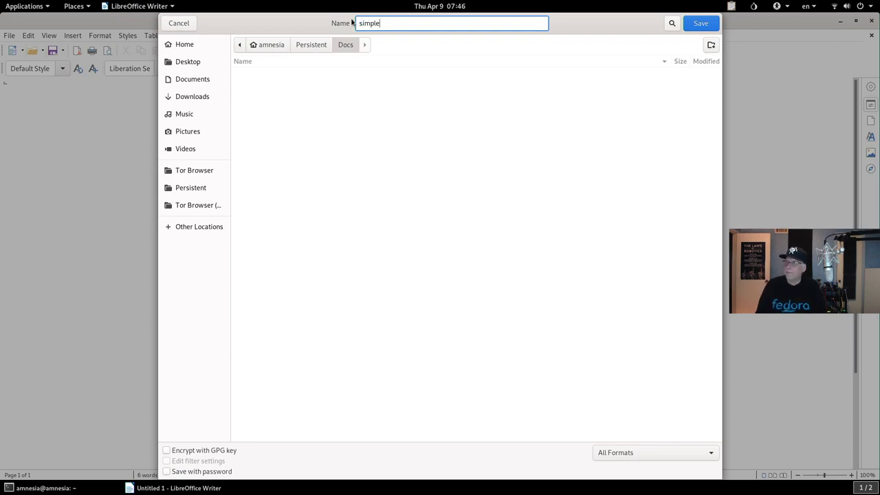
{"action": "left_click", "coordinate": [705, 27]}
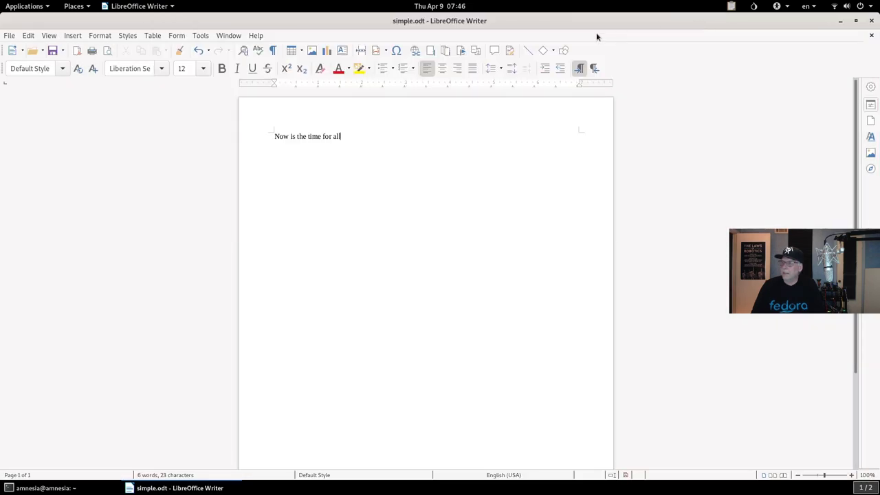
Step: Close the Writer window and launch GIMP from the Graphics applications category
{"action": "left_click", "coordinate": [871, 23]}
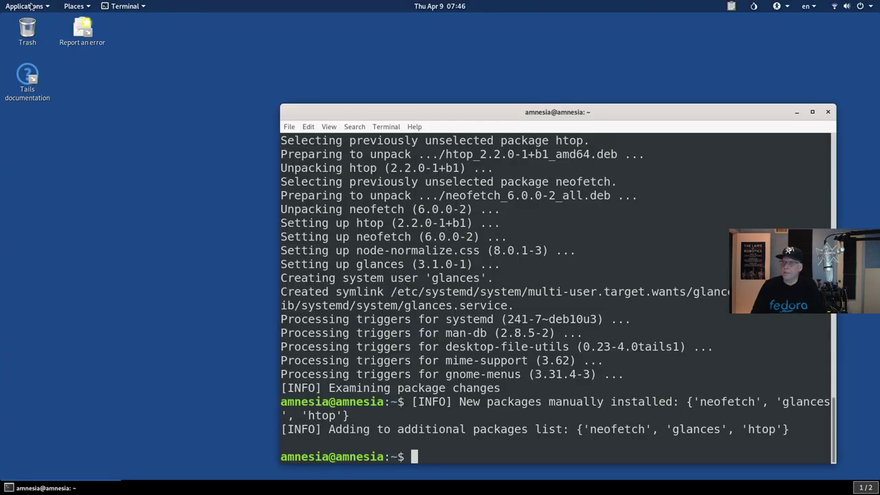
{"action": "left_click", "coordinate": [31, 6]}
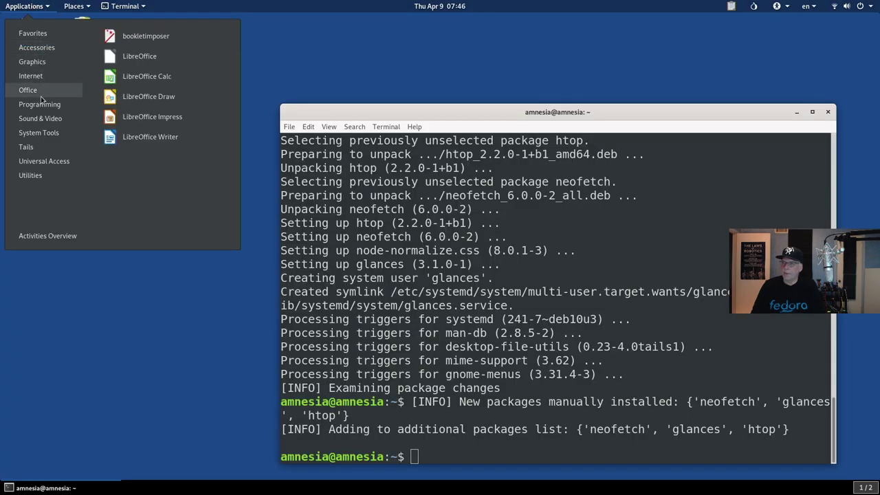
{"action": "mouse_move", "coordinate": [32, 110]}
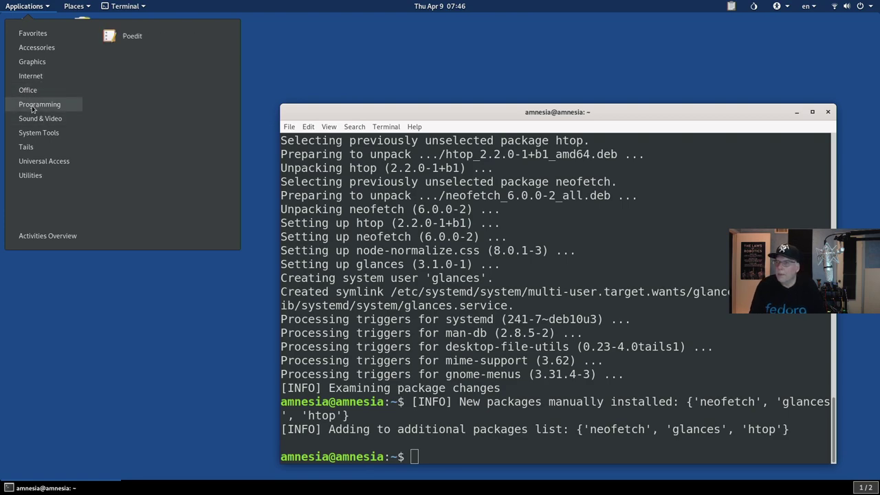
{"action": "mouse_move", "coordinate": [34, 70]}
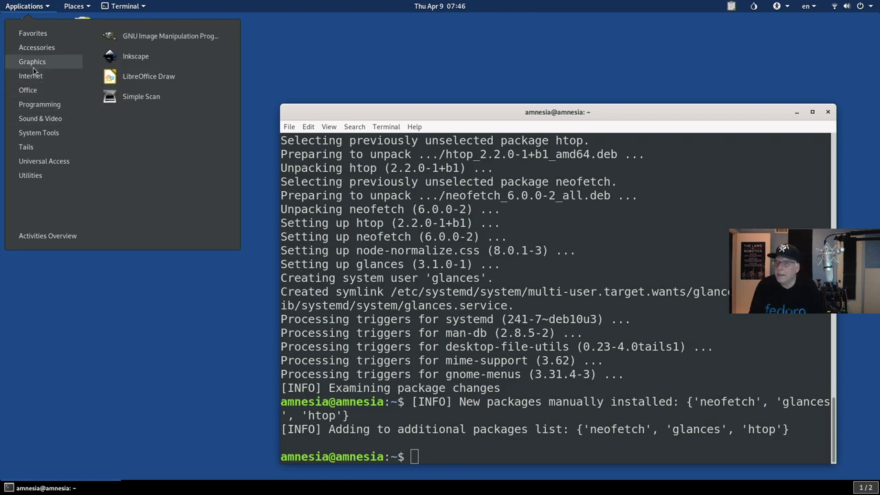
{"action": "left_click", "coordinate": [145, 38]}
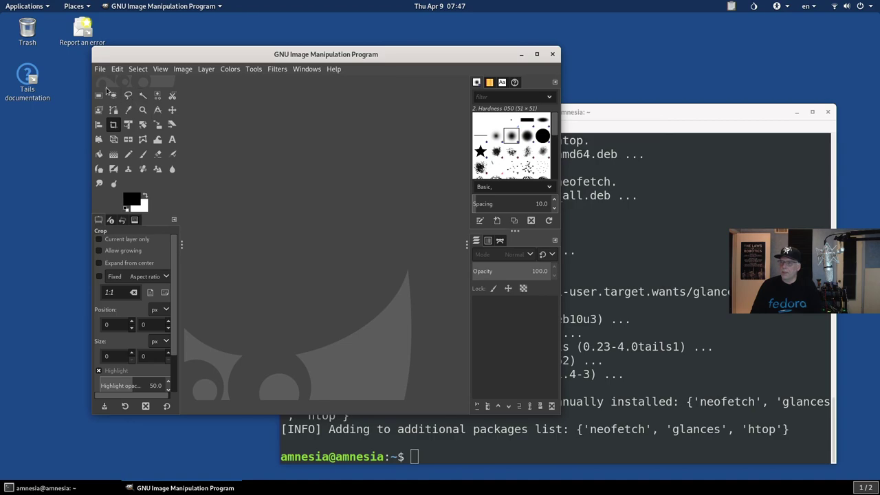
Step: Create a new 1920x1080 image, fill it black, and outline a 610x359 crop area
{"action": "left_click", "coordinate": [100, 69]}
{"action": "left_click", "coordinate": [103, 81]}
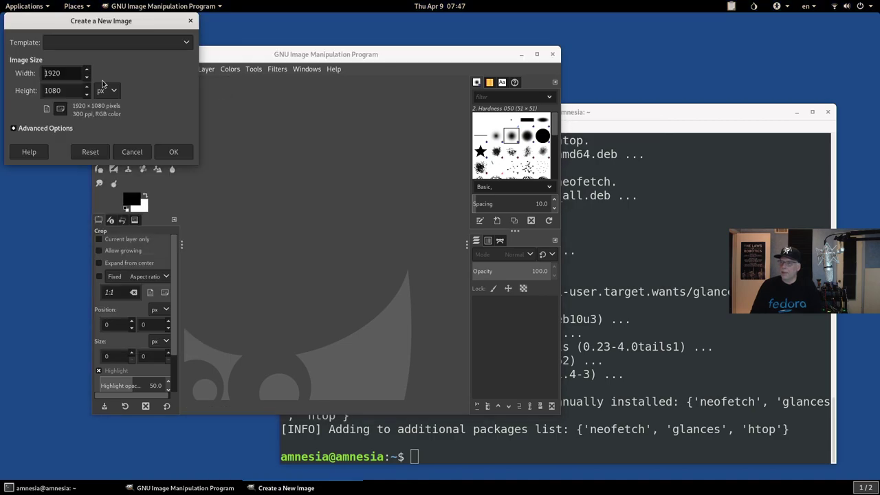
{"action": "left_click", "coordinate": [173, 151]}
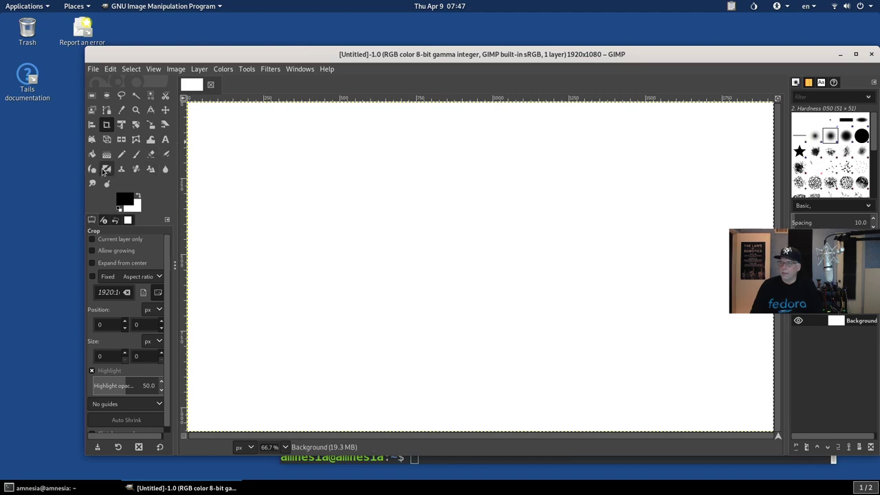
{"action": "left_click", "coordinate": [92, 154]}
{"action": "left_click", "coordinate": [257, 160]}
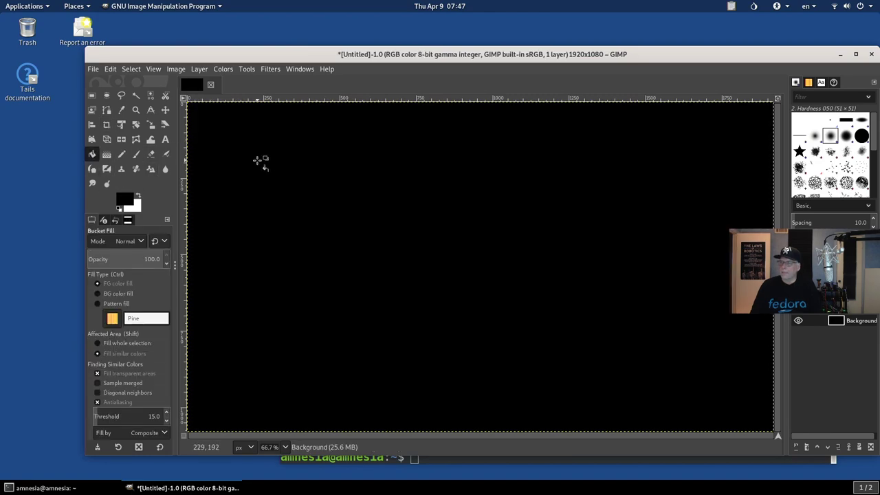
{"action": "left_click", "coordinate": [107, 124]}
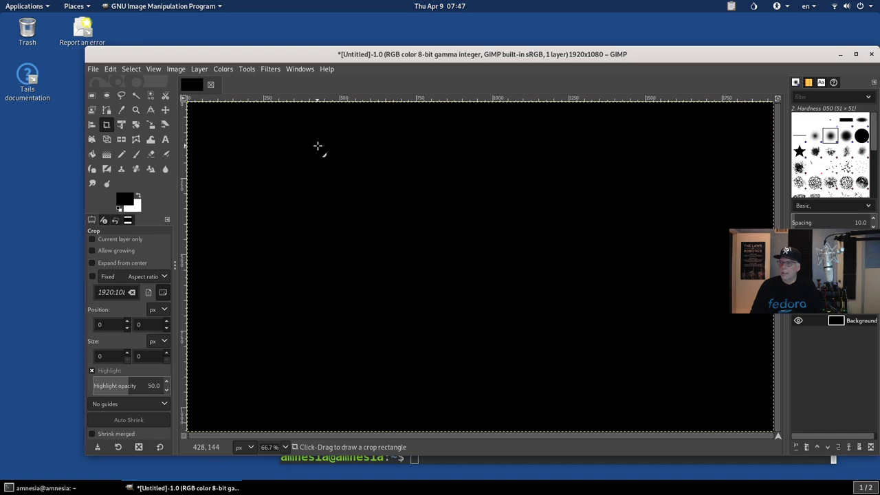
{"action": "left_click_drag", "start_coordinate": [317, 146], "coordinate": [504, 255]}
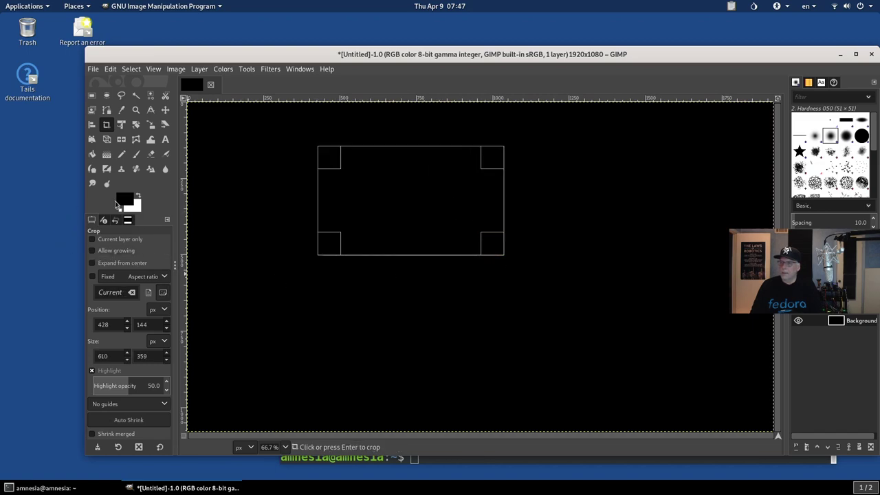
Step: Set the foreground to dark red a92323 and bucket-fill the cropped image
{"action": "left_click", "coordinate": [126, 200]}
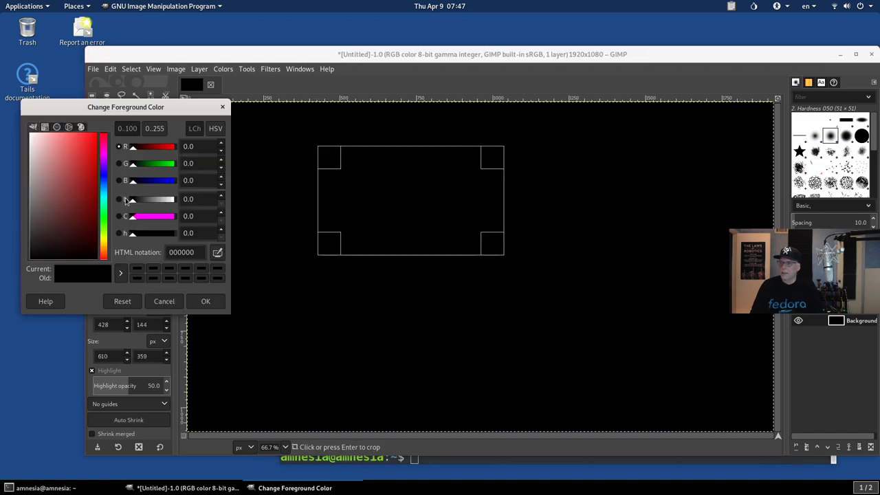
{"action": "left_click", "coordinate": [83, 176]}
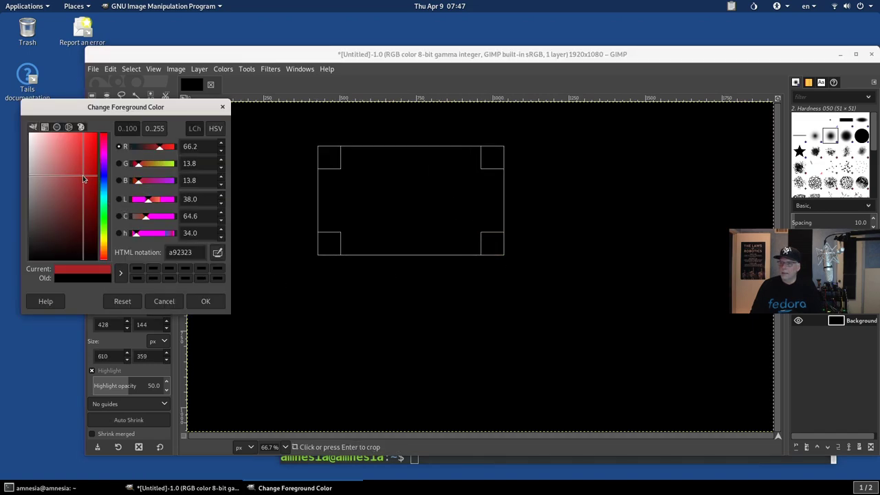
{"action": "left_click", "coordinate": [206, 301]}
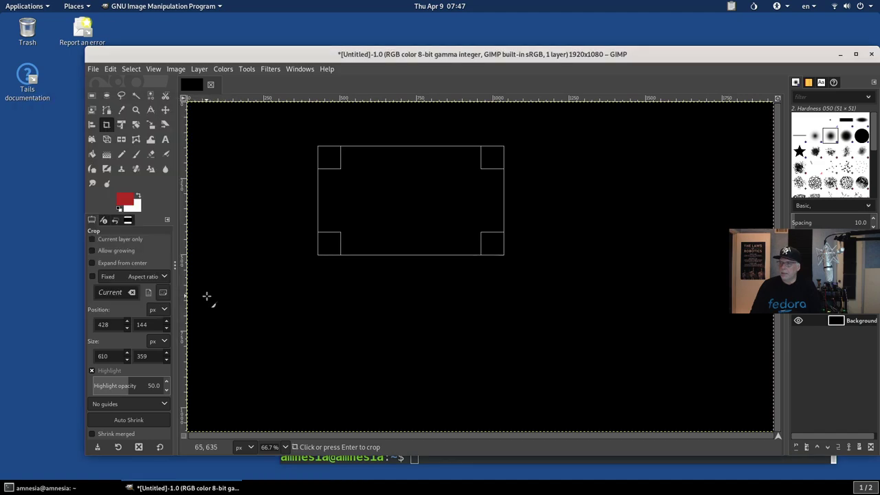
{"action": "left_click", "coordinate": [92, 154]}
{"action": "left_click", "coordinate": [419, 187]}
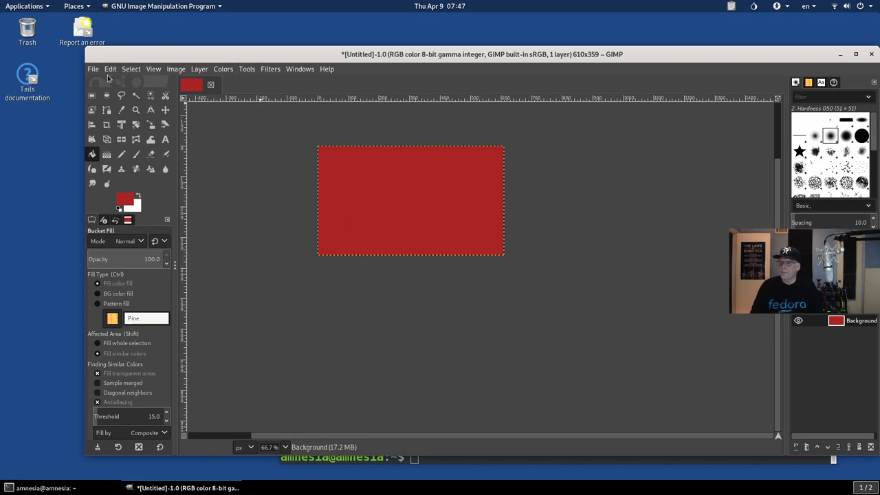
{"action": "left_click", "coordinate": [95, 70]}
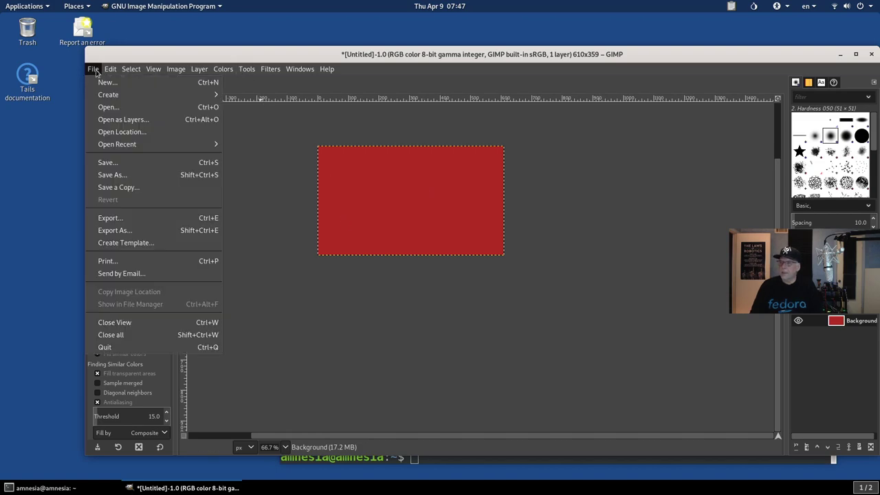
Step: Save the image as graphic.xcf in Persistent/Docs
{"action": "left_click", "coordinate": [116, 175]}
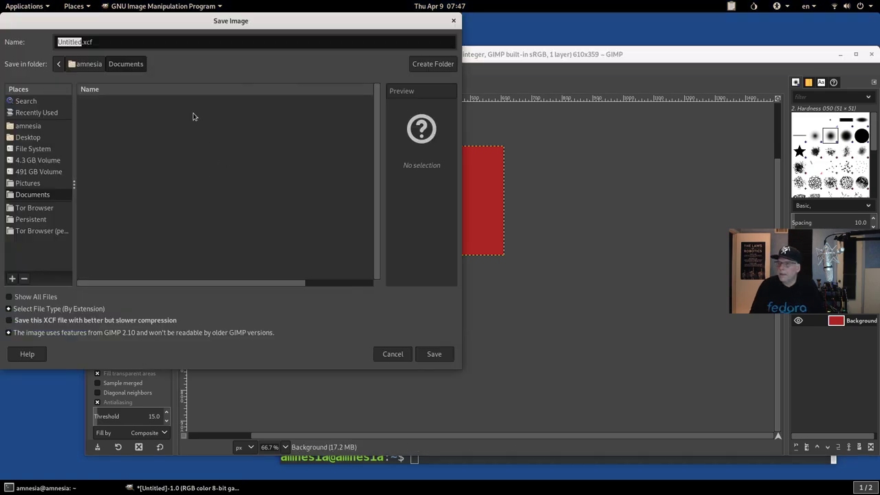
{"action": "left_click", "coordinate": [33, 218]}
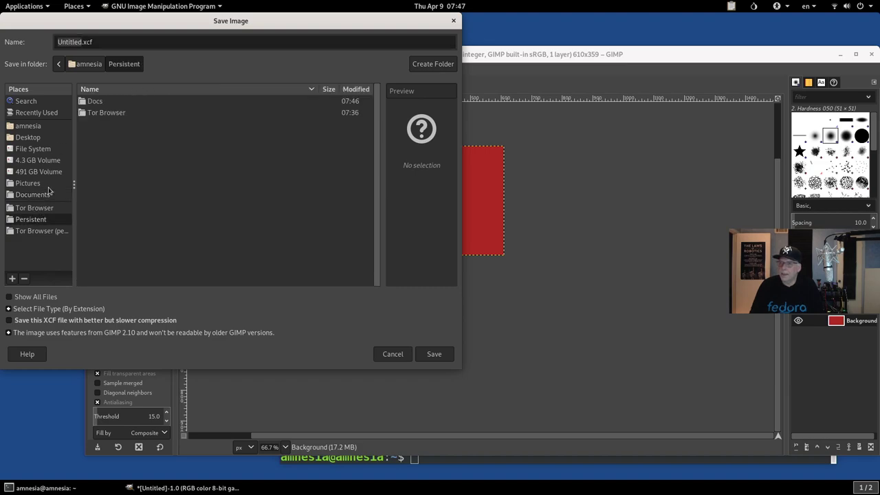
{"action": "left_click", "coordinate": [97, 103]}
{"action": "double_click", "coordinate": [97, 103]}
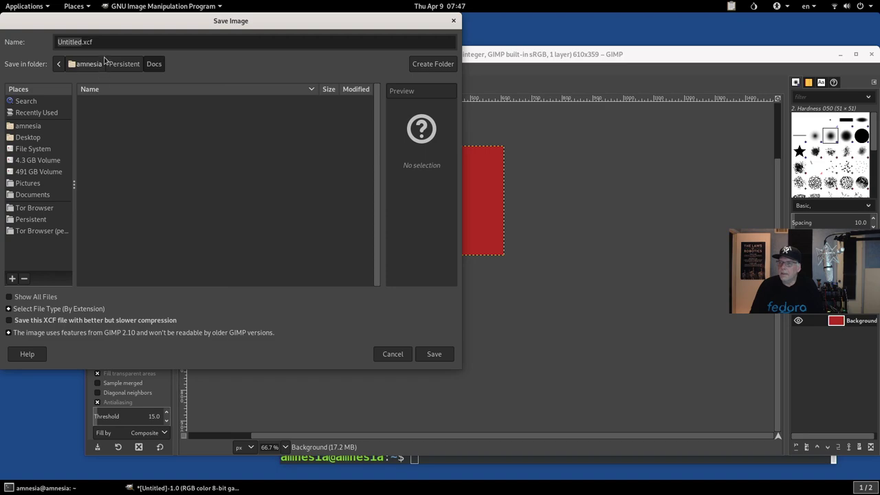
{"action": "left_click_drag", "start_coordinate": [106, 43], "coordinate": [54, 35]}
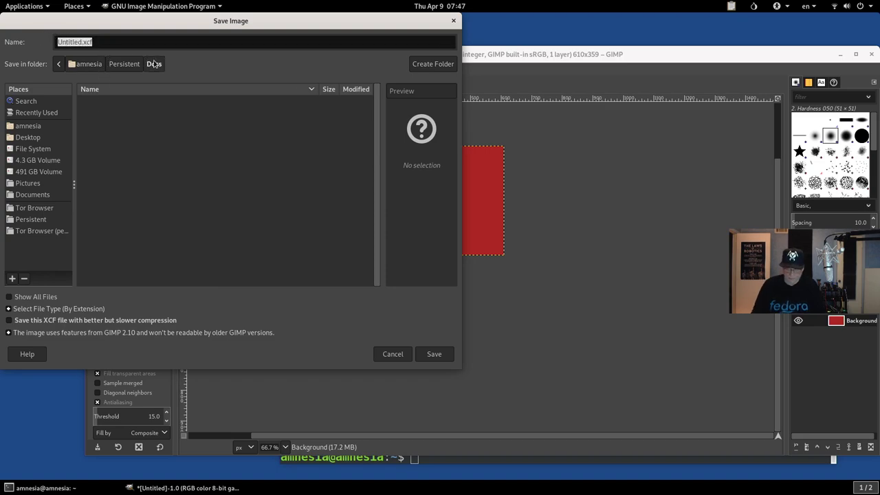
{"action": "type", "text": "graphic"}
{"action": "key", "text": "Return"}
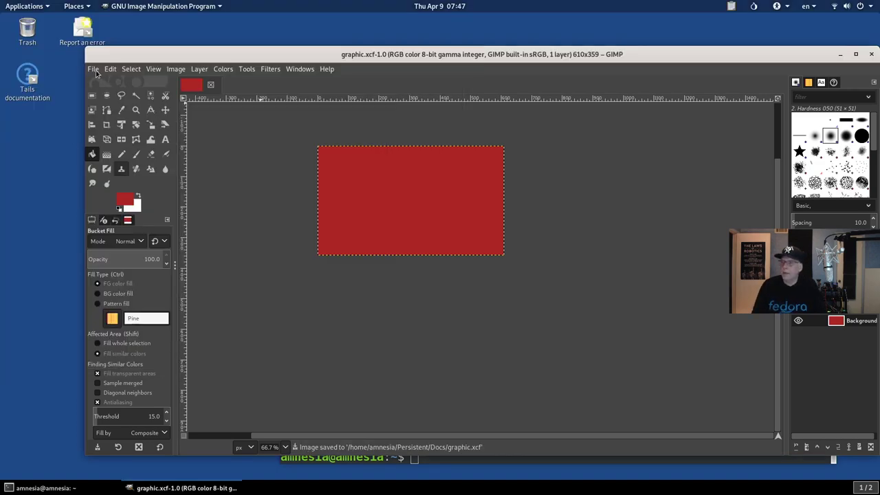
Step: Export the image as graphic.png into Persistent/Docs with default PNG settings
{"action": "left_click", "coordinate": [94, 70]}
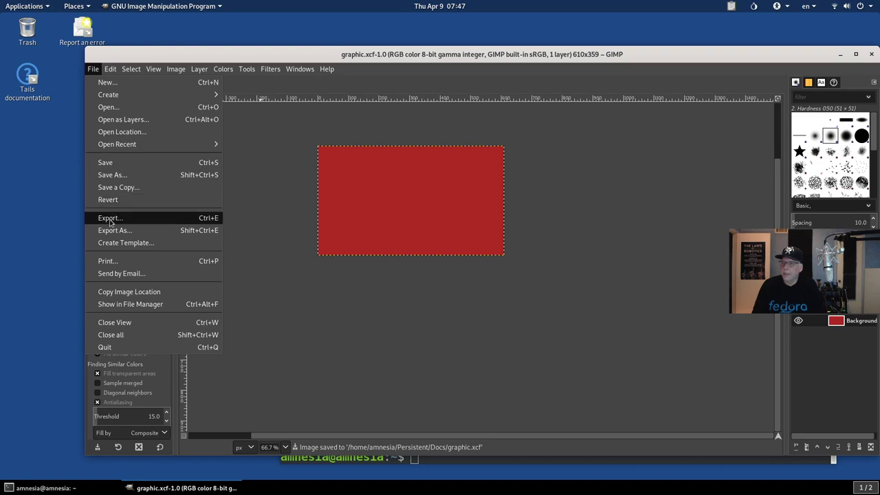
{"action": "left_click", "coordinate": [106, 230]}
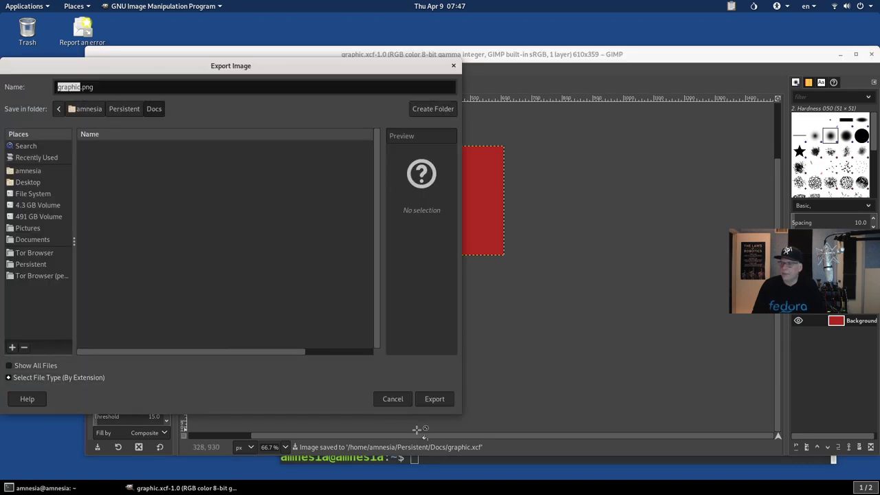
{"action": "left_click", "coordinate": [437, 402]}
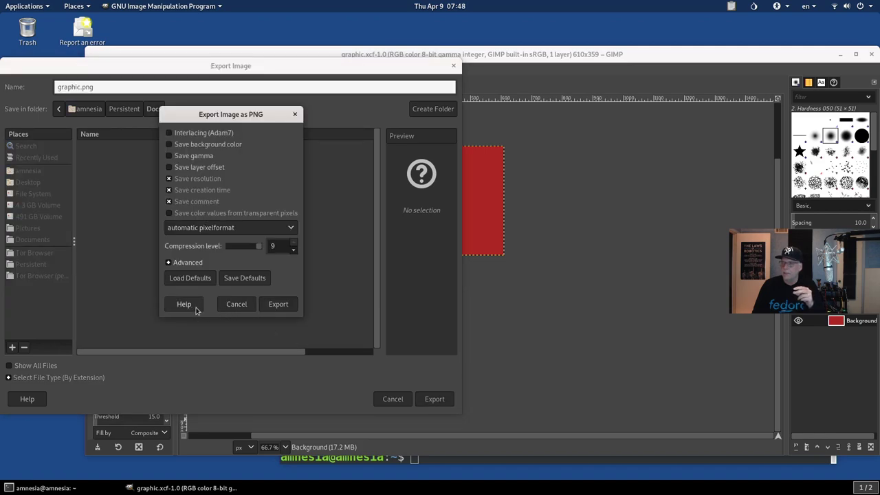
{"action": "left_click", "coordinate": [266, 306]}
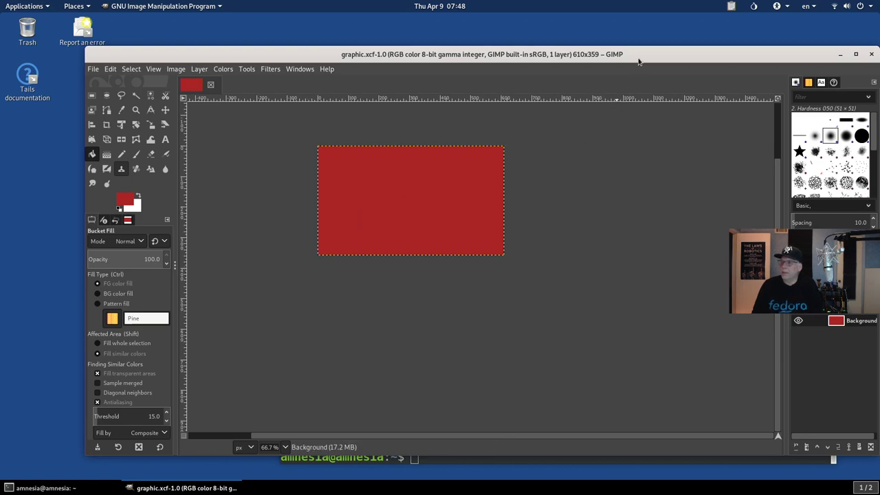
Step: Close GIMP and change into the Persistent/Docs folder in the terminal
{"action": "left_click_drag", "start_coordinate": [638, 62], "coordinate": [552, 60]}
{"action": "left_click", "coordinate": [787, 53]}
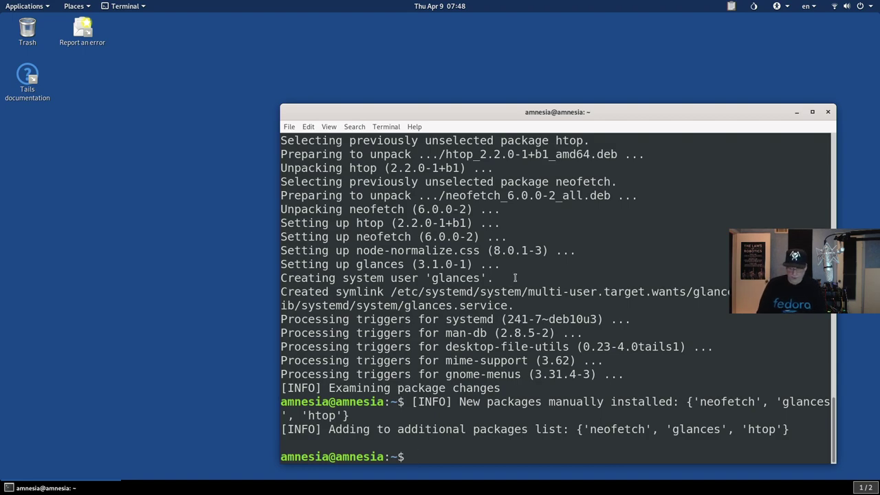
{"action": "type", "text": "cd Per"}
{"action": "key", "text": "Tab"}
{"action": "type", "text": "l"}
{"action": "key", "text": "BackSpace"}
{"action": "type", "text": "Do"}
{"action": "key", "text": "Tab"}
{"action": "key", "text": "Return"}
Step: List graphic.png, graphic.xcf and simple.odt in long format with ls -l
{"action": "type", "text": "ls"}
{"action": "key", "text": "Return"}
{"action": "type", "text": "ls -l"}
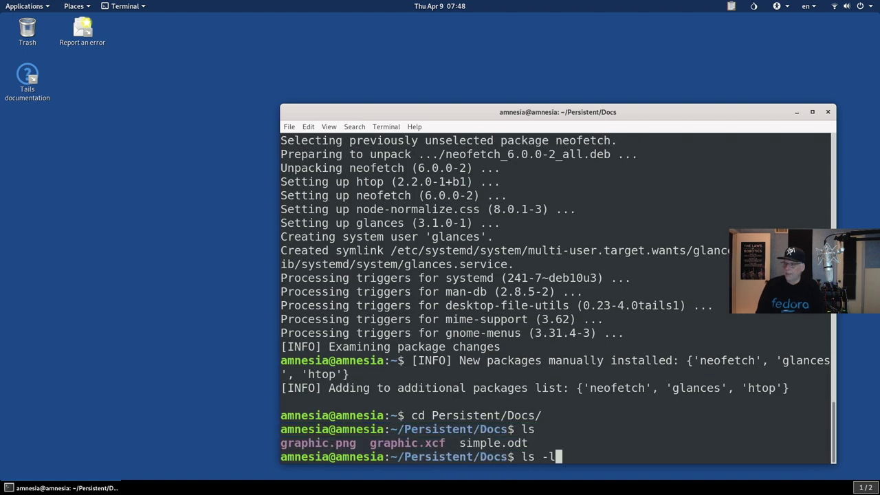
{"action": "key", "text": "Return"}
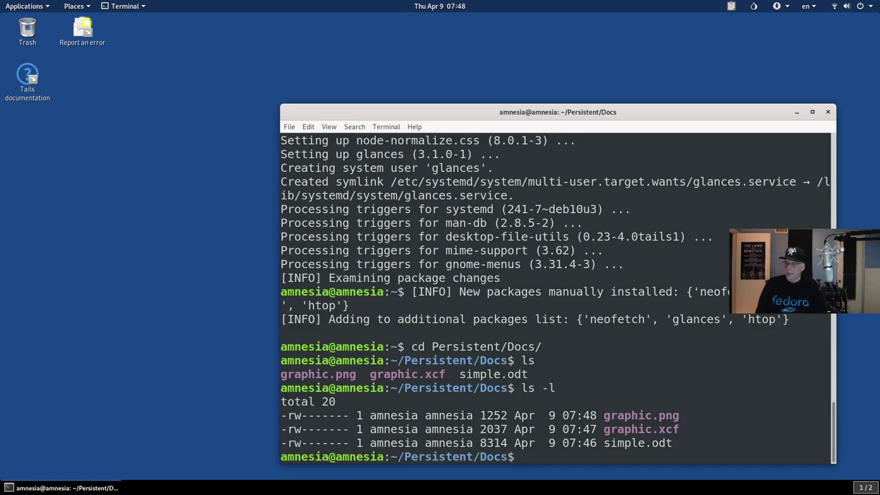
Step: Open the mat2 manual page with man mat2
{"action": "type", "text": "mat"}
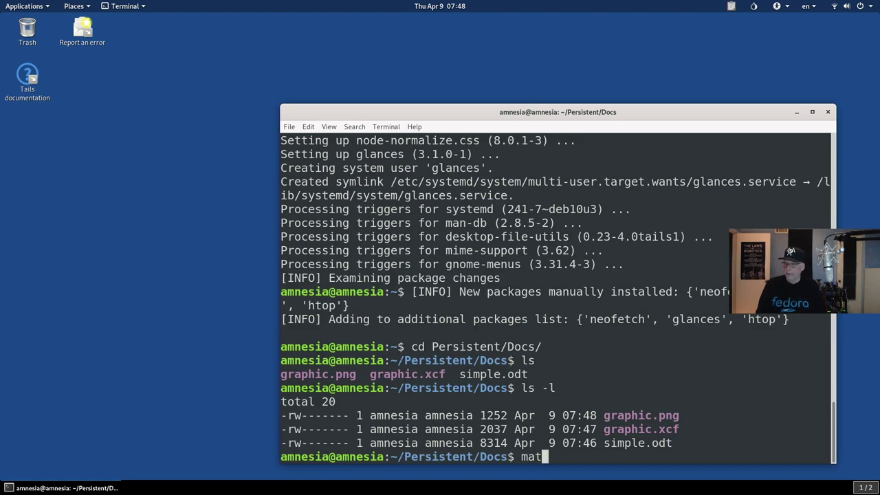
{"action": "key", "text": "BackSpace"}
{"action": "key", "text": "BackSpace"}
{"action": "key", "text": "BackSpace"}
{"action": "type", "text": "man mat2"}
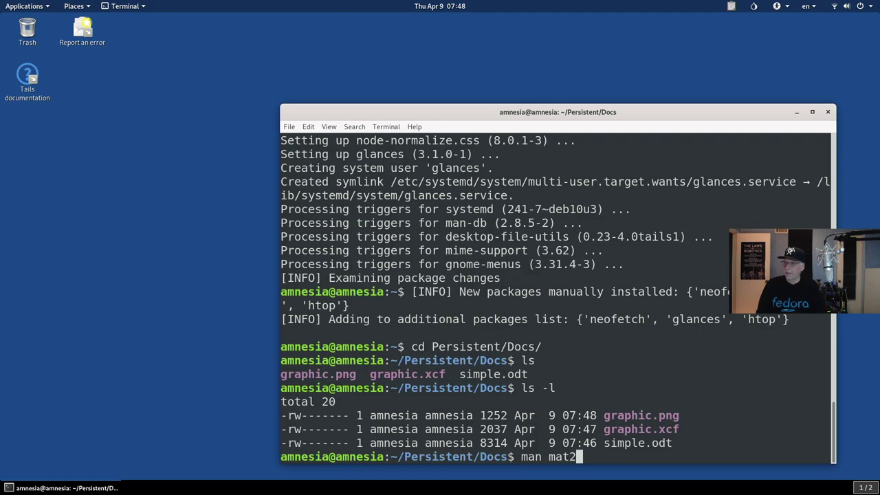
{"action": "key", "text": "Return"}
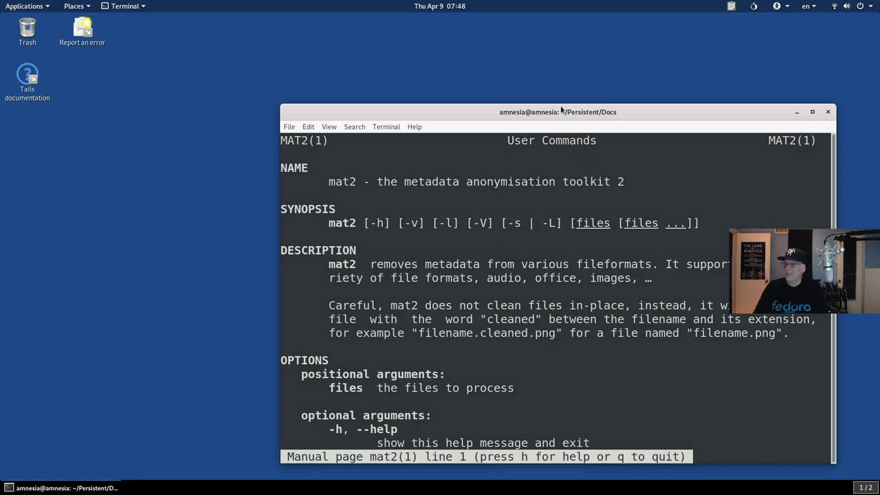
Step: Read the mat2 manual through its options, EXAMPLES and BUGS sections, then quit it
{"action": "left_click_drag", "start_coordinate": [560, 109], "coordinate": [387, 66]}
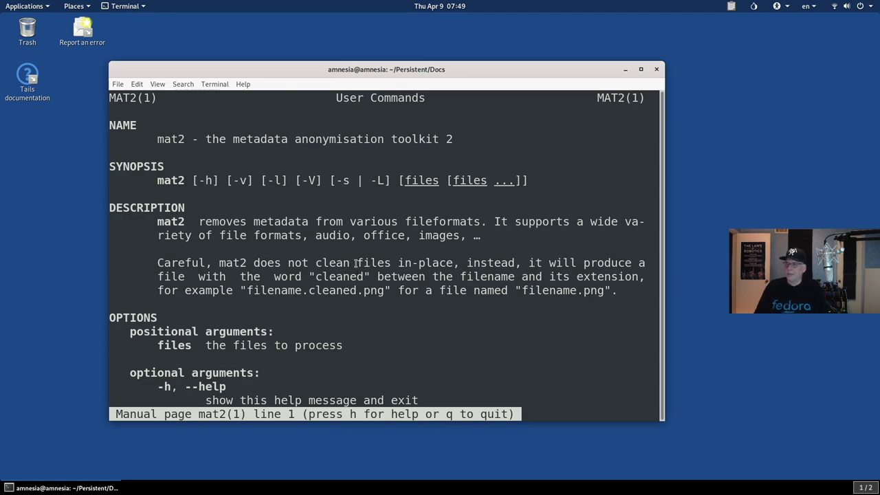
{"action": "key", "text": "space"}
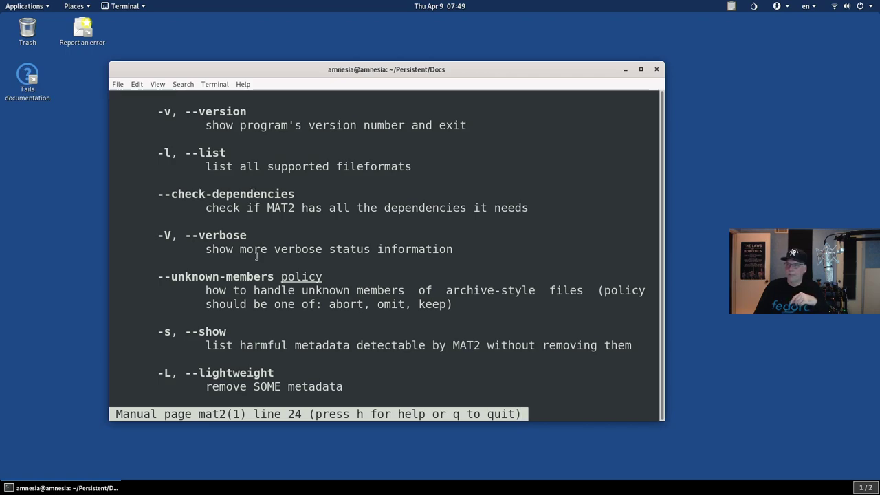
{"action": "scroll", "coordinate": [248, 255], "scroll_direction": "down", "scroll_amount": 1}
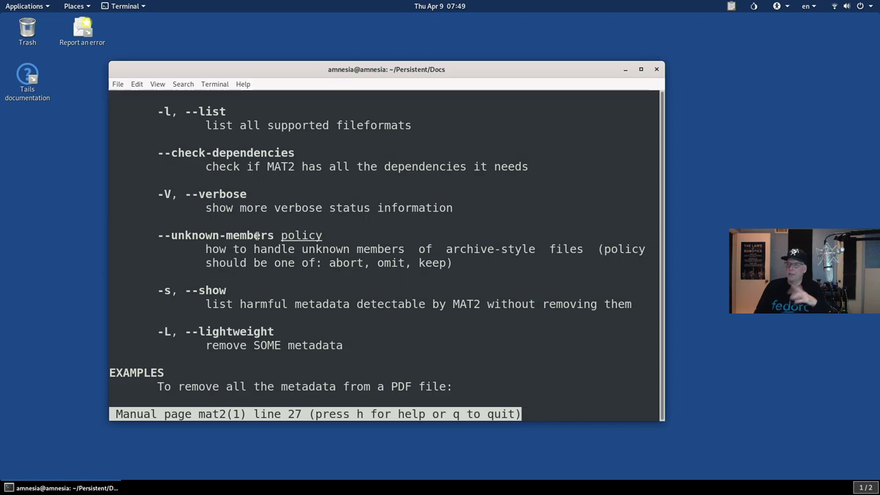
{"action": "scroll", "coordinate": [258, 236], "scroll_direction": "down", "scroll_amount": 2}
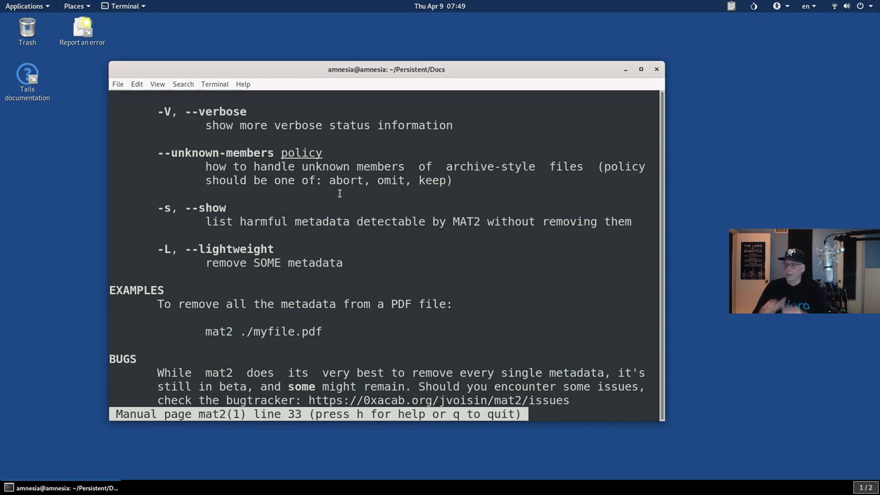
{"action": "key", "text": "q"}
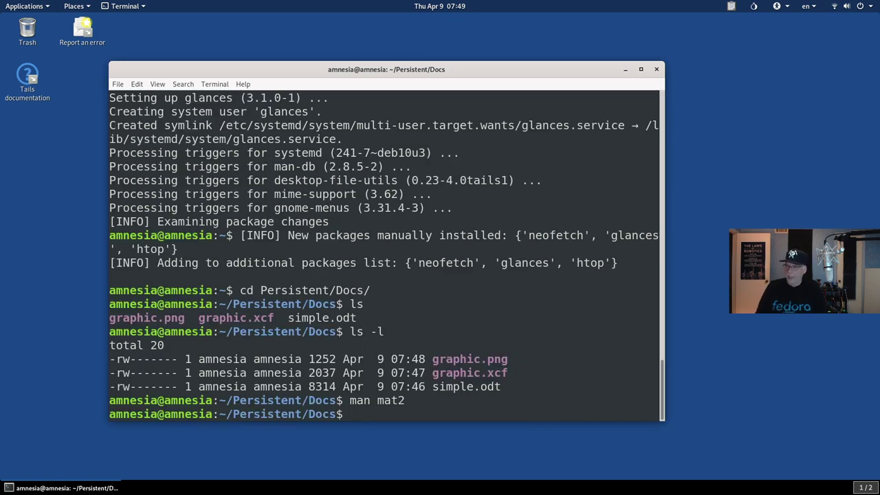
{"action": "type", "text": "man2"}
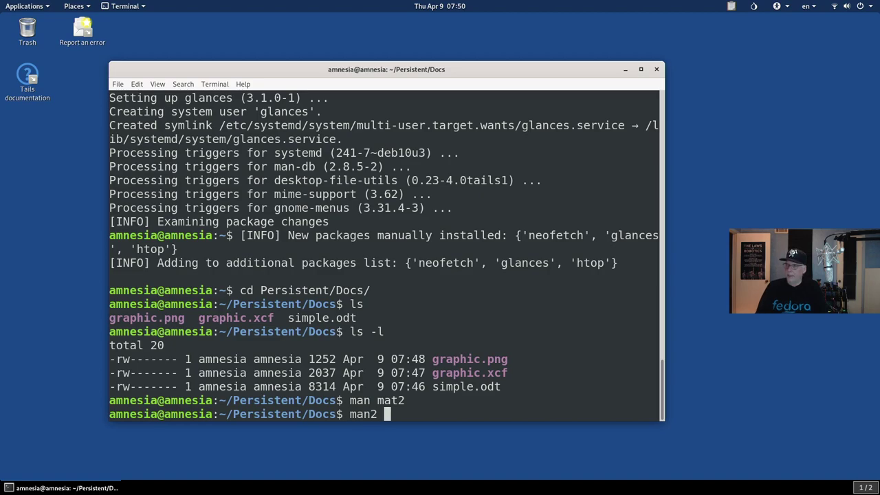
{"action": "type", "text": "-l"}
{"action": "key", "text": "Return"}
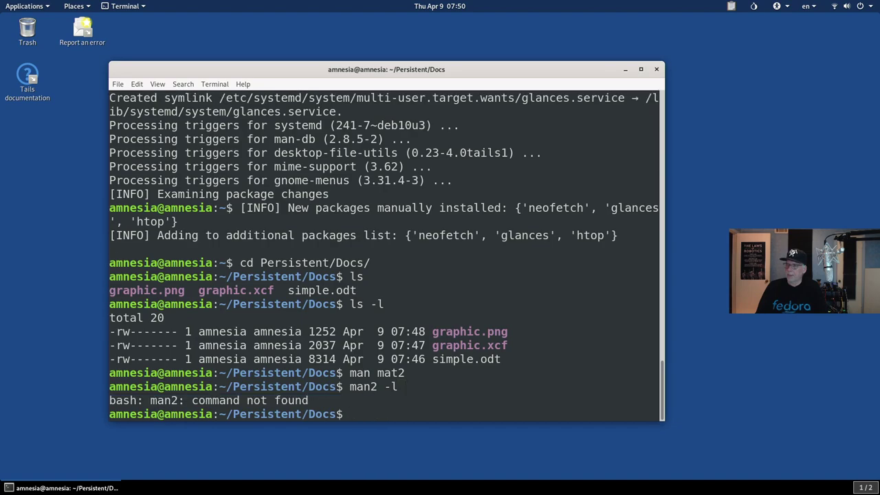
{"action": "type", "text": "mat2 -l"}
{"action": "key", "text": "Return"}
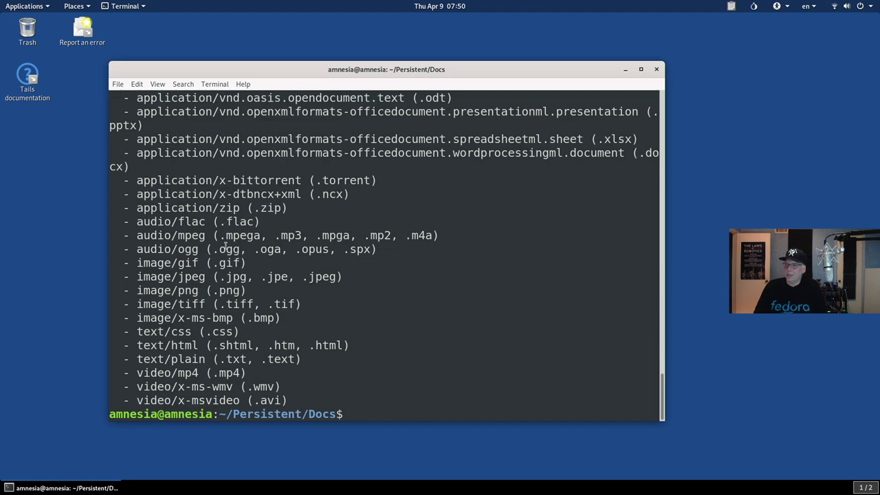
{"action": "scroll", "coordinate": [227, 244], "scroll_direction": "up", "scroll_amount": 1}
{"action": "scroll", "coordinate": [227, 244], "scroll_direction": "down", "scroll_amount": 1}
{"action": "scroll", "coordinate": [258, 371], "scroll_direction": "up", "scroll_amount": 4}
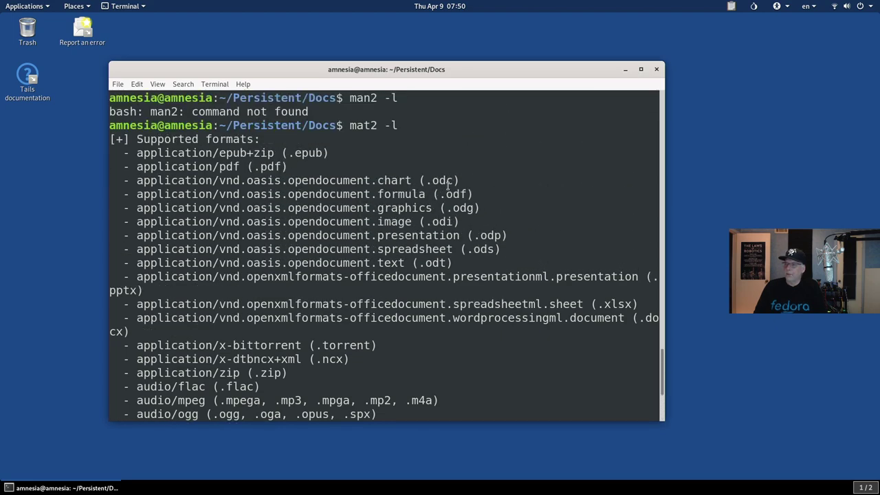
{"action": "scroll", "coordinate": [368, 265], "scroll_direction": "down", "scroll_amount": 1}
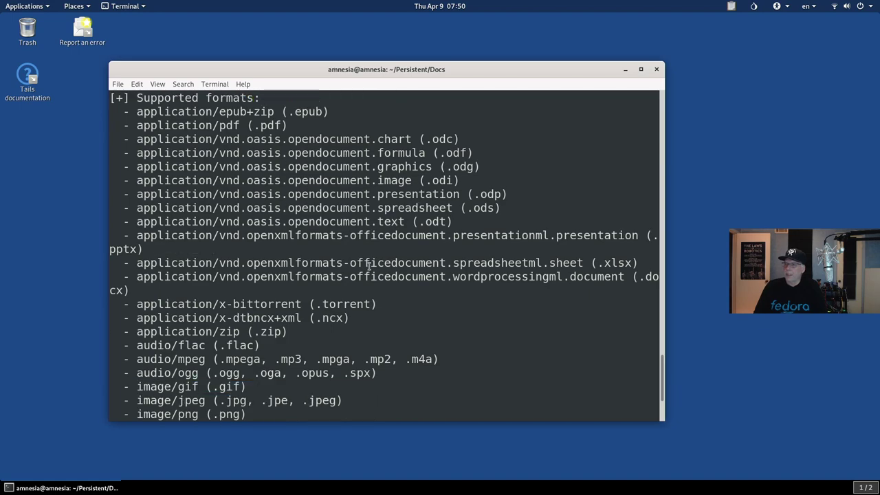
{"action": "scroll", "coordinate": [368, 266], "scroll_direction": "up", "scroll_amount": 1}
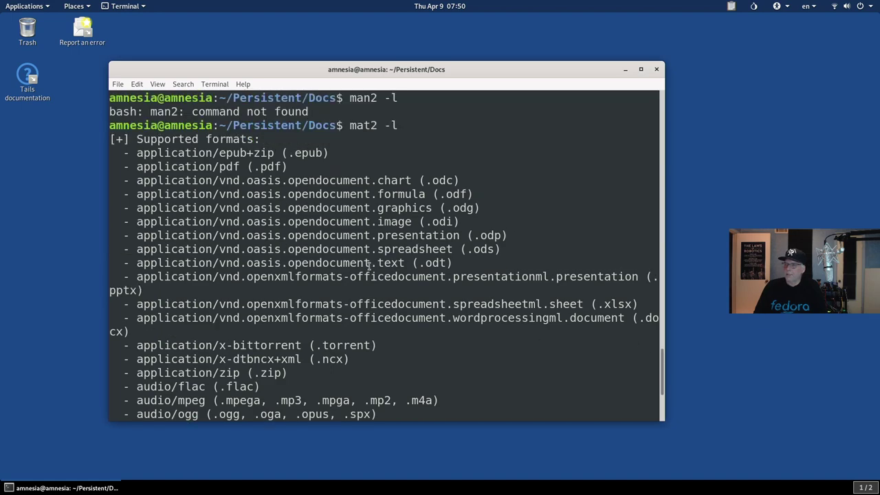
{"action": "scroll", "coordinate": [319, 260], "scroll_direction": "down", "scroll_amount": 2}
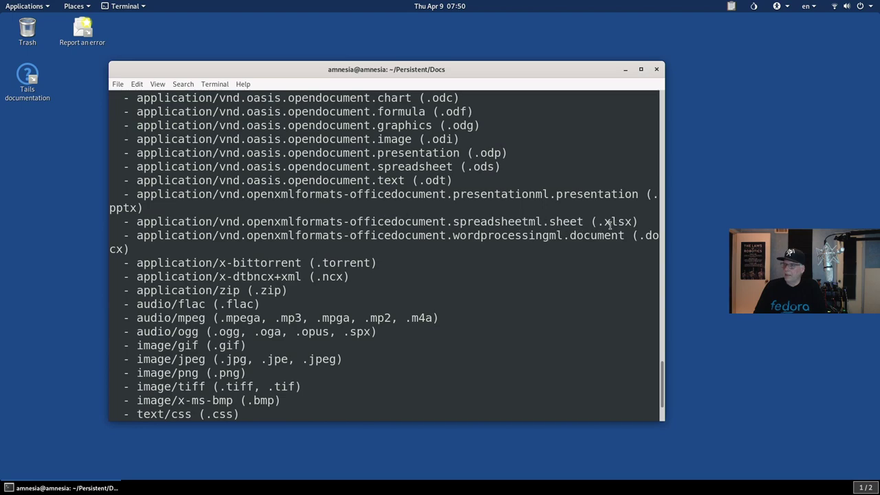
{"action": "scroll", "coordinate": [396, 229], "scroll_direction": "down", "scroll_amount": 1}
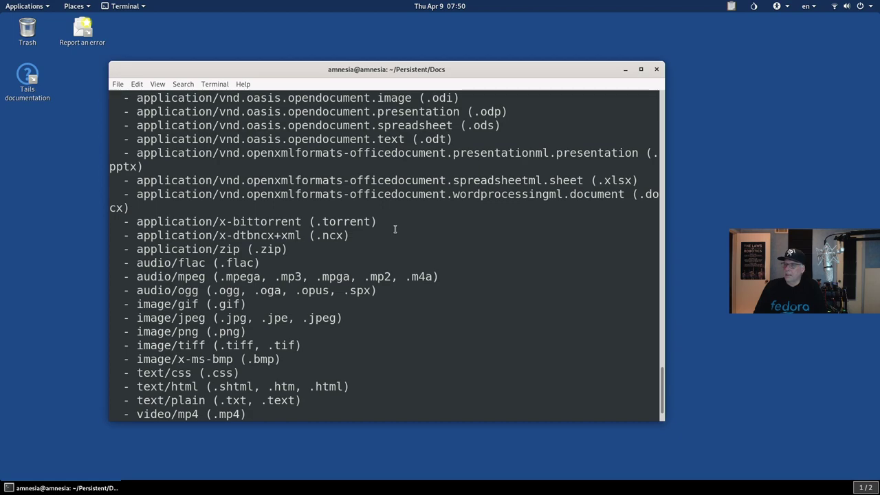
{"action": "scroll", "coordinate": [395, 229], "scroll_direction": "up", "scroll_amount": 1}
{"action": "scroll", "coordinate": [395, 229], "scroll_direction": "up", "scroll_amount": 1}
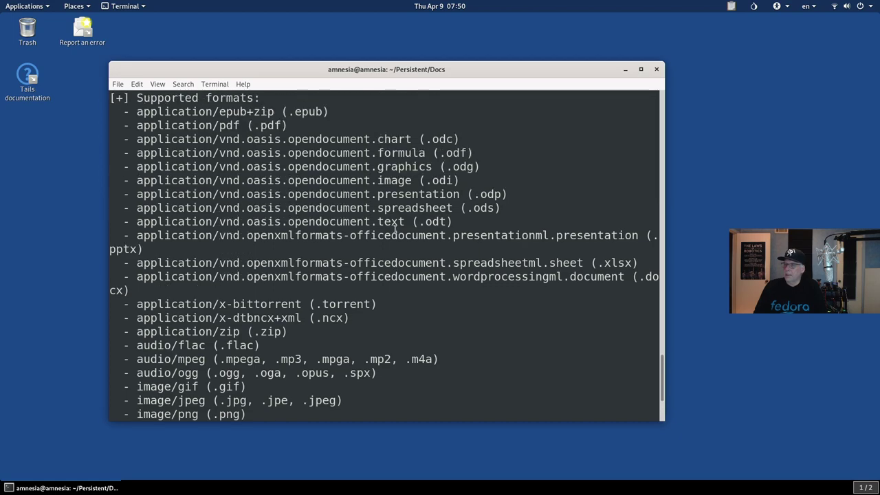
{"action": "scroll", "coordinate": [395, 229], "scroll_direction": "down", "scroll_amount": 3}
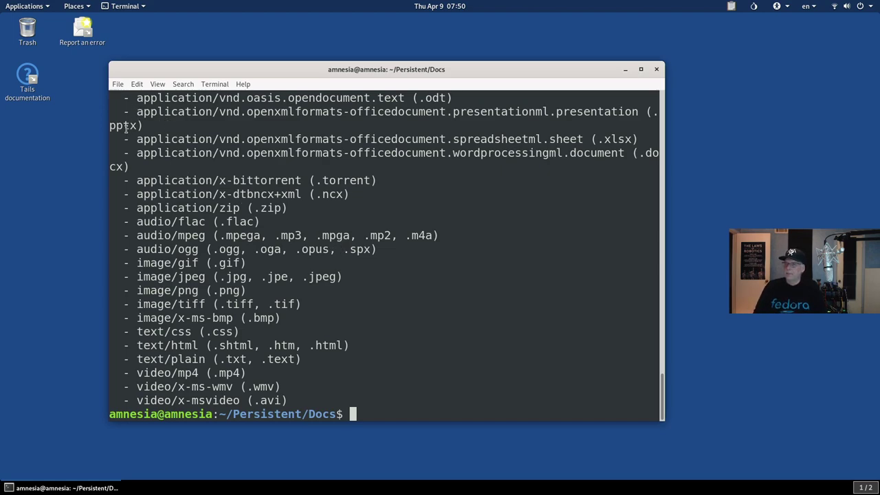
{"action": "scroll", "coordinate": [241, 180], "scroll_direction": "up", "scroll_amount": 2}
{"action": "scroll", "coordinate": [241, 180], "scroll_direction": "down", "scroll_amount": 2}
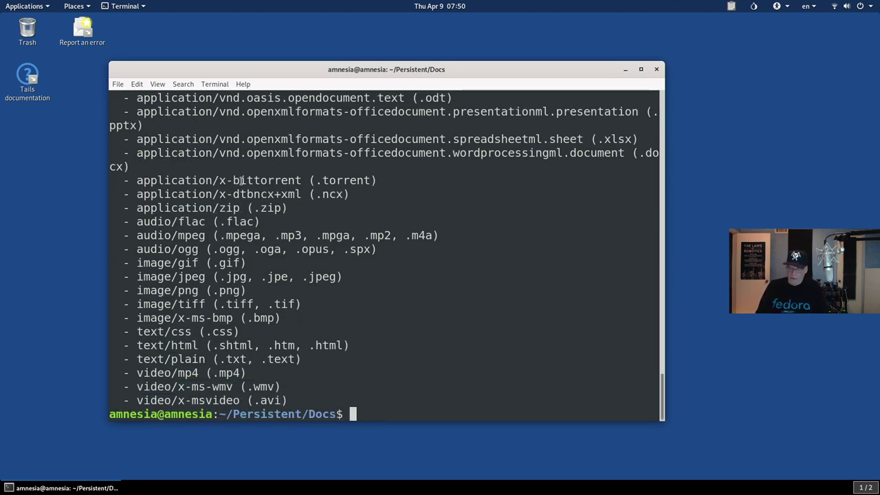
Step: List the Docs files and show simple.odt's metadata with mat2 -s, including title 'Simple Document v1'
{"action": "type", "text": "ls"}
{"action": "key", "text": "Return"}
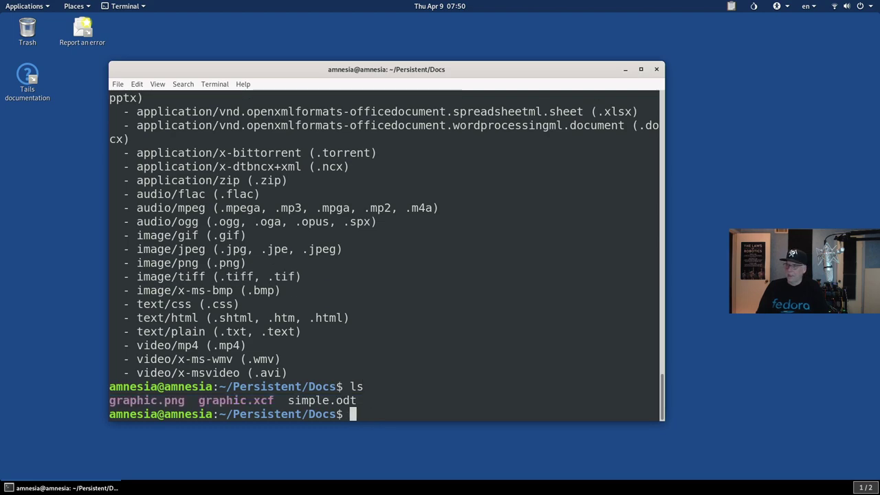
{"action": "type", "text": "mat2 "}
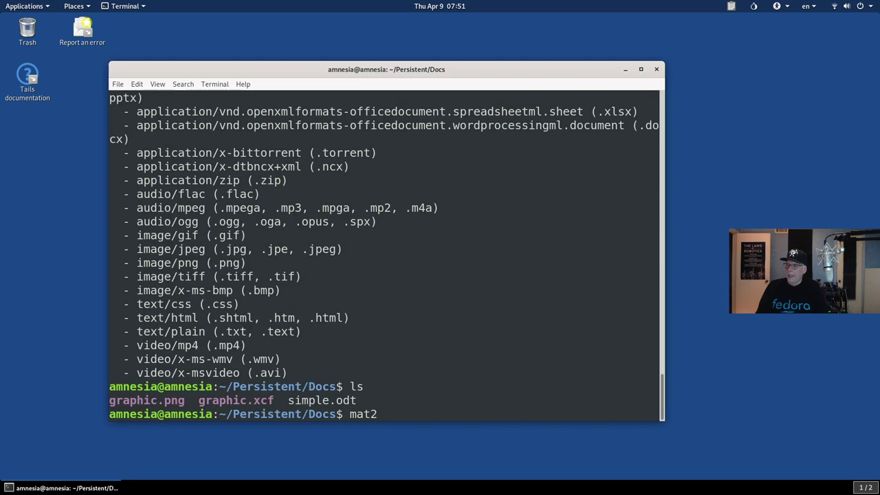
{"action": "type", "text": "simple.odt"}
{"action": "key", "text": "Left"}
{"action": "key", "text": "Left"}
{"action": "key", "text": "Left"}
{"action": "key", "text": "Left"}
{"action": "key", "text": "Left"}
{"action": "key", "text": "Left"}
{"action": "key", "text": "Left"}
{"action": "key", "text": "Left"}
{"action": "key", "text": "Left"}
{"action": "key", "text": "Left"}
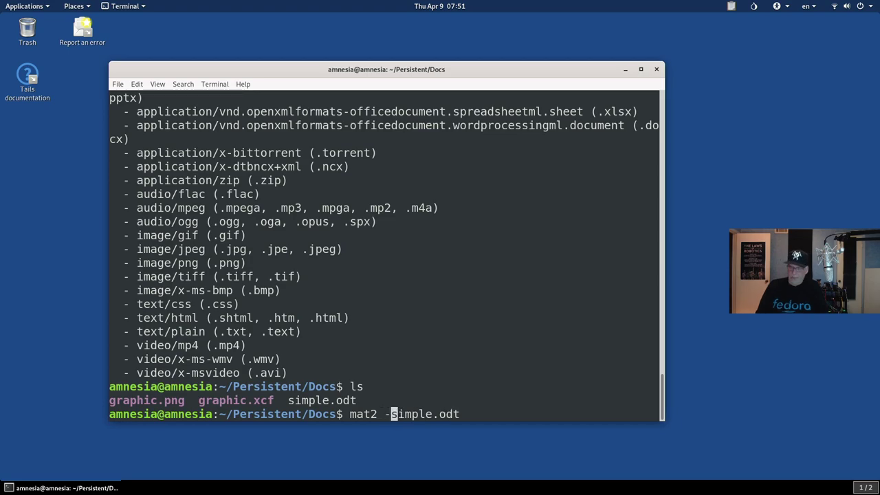
{"action": "type", "text": "-s"}
{"action": "key", "text": "Return"}
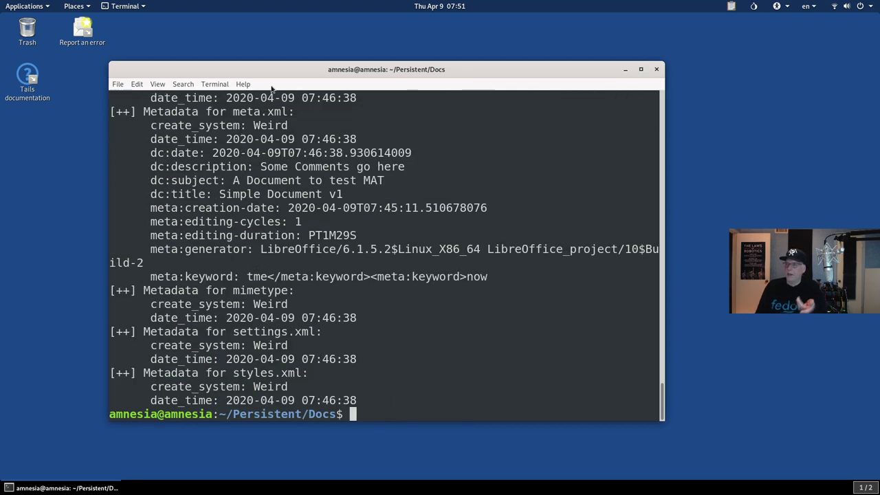
{"action": "scroll", "coordinate": [328, 219], "scroll_direction": "up", "scroll_amount": 2}
{"action": "scroll", "coordinate": [328, 218], "scroll_direction": "up", "scroll_amount": 4}
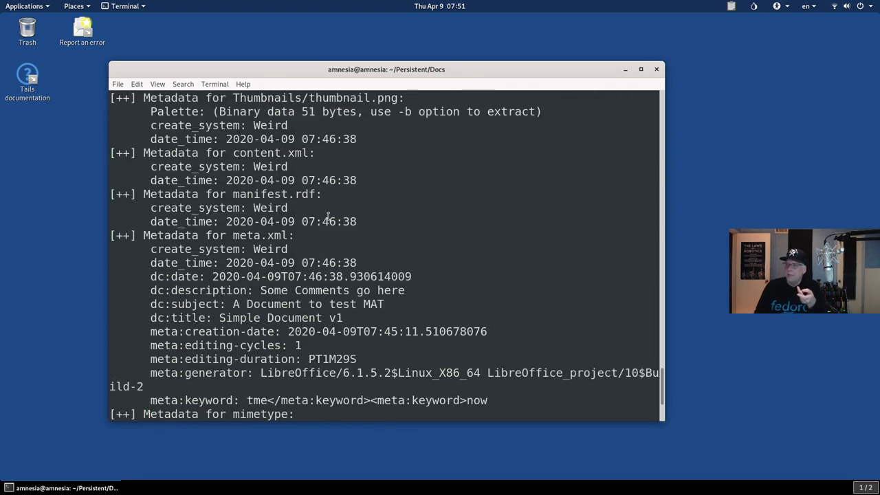
{"action": "scroll", "coordinate": [234, 182], "scroll_direction": "down", "scroll_amount": 2}
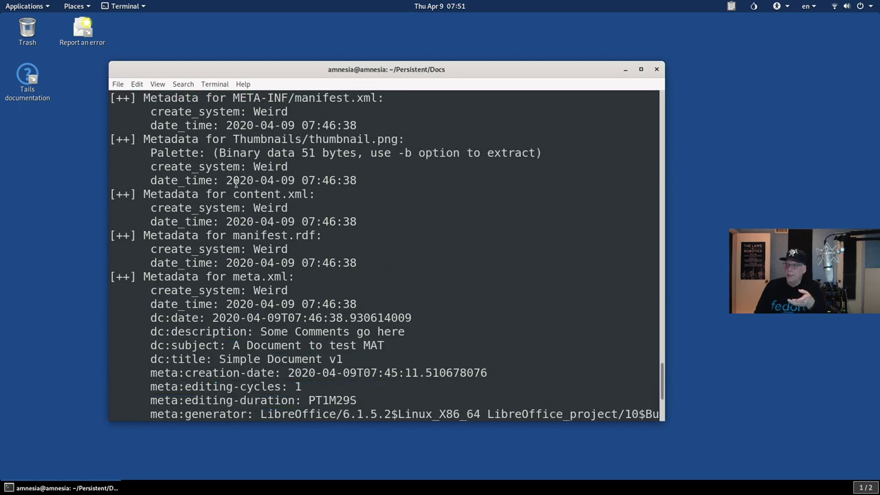
{"action": "scroll", "coordinate": [230, 180], "scroll_direction": "down", "scroll_amount": 2}
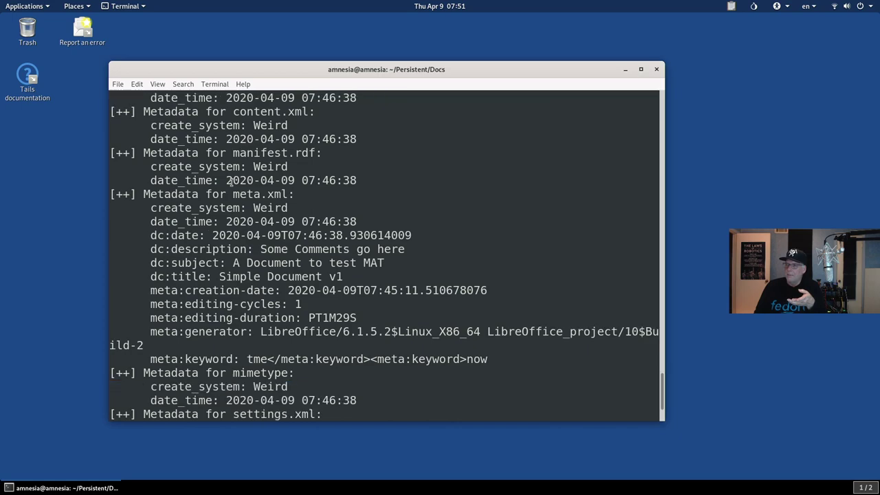
{"action": "scroll", "coordinate": [230, 181], "scroll_direction": "down", "scroll_amount": 1}
{"action": "scroll", "coordinate": [232, 181], "scroll_direction": "down", "scroll_amount": 1}
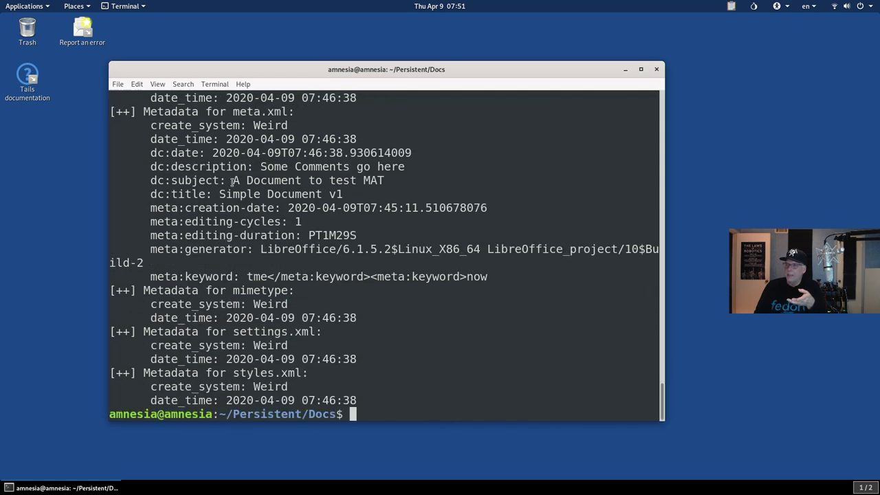
Step: Strip simple.odt's metadata with mat2, producing simple.cleaned.odt
{"action": "type", "text": "mat2 -s simple.odt"}
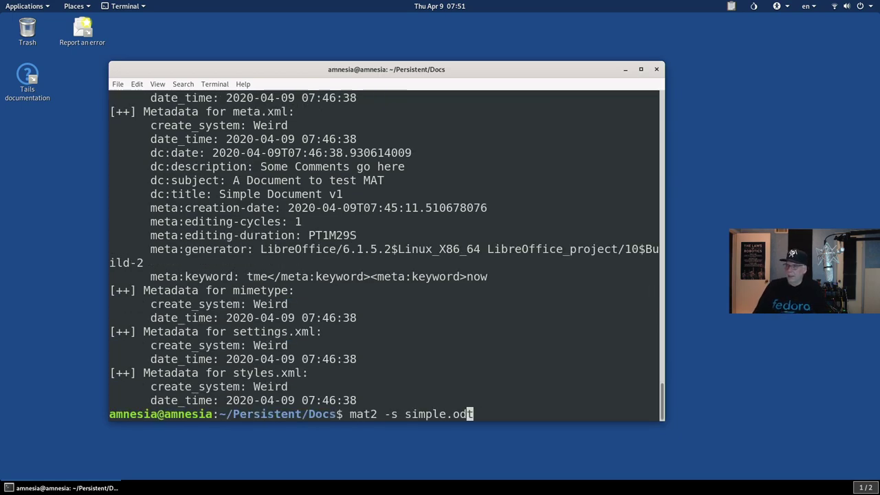
{"action": "key", "text": "Left"}
{"action": "key", "text": "Left"}
{"action": "key", "text": "Left"}
{"action": "key", "text": "Left"}
{"action": "key", "text": "Left"}
{"action": "key", "text": "Left"}
{"action": "key", "text": "Left"}
{"action": "key", "text": "Left"}
{"action": "key", "text": "Left"}
{"action": "key", "text": "Left"}
{"action": "key", "text": "BackSpace"}
{"action": "key", "text": "BackSpace"}
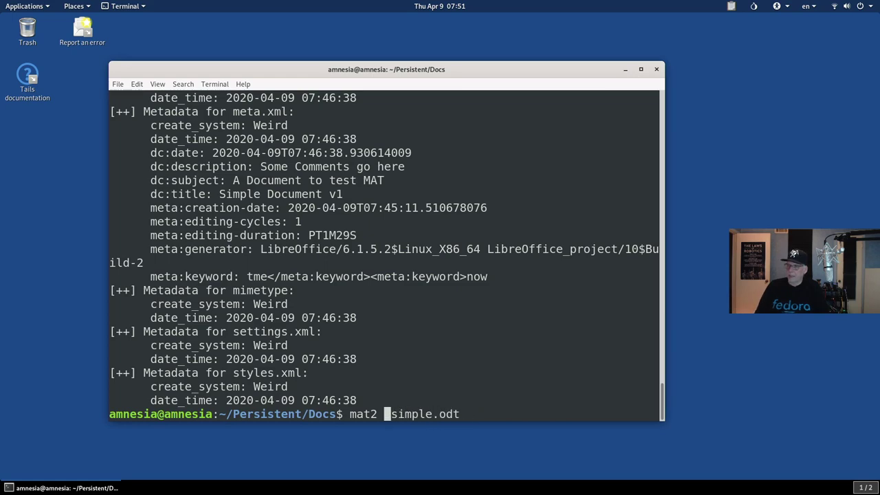
{"action": "key", "text": "Return"}
{"action": "key", "text": "Up"}
{"action": "key", "text": "Left"}
{"action": "key", "text": "ctrl+c"}
Step: List the files and confirm with mat2 -s that simple.cleaned.odt has no metadata
{"action": "type", "text": "ls"}
{"action": "key", "text": "Return"}
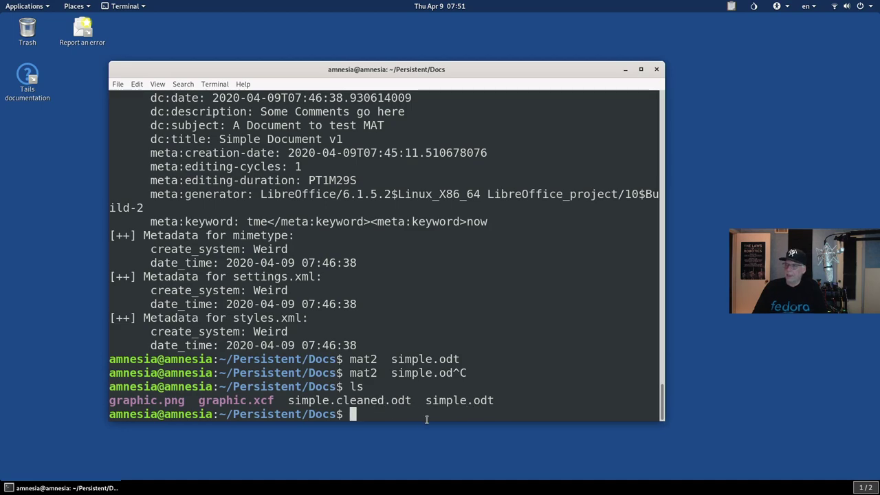
{"action": "type", "text": "mat"}
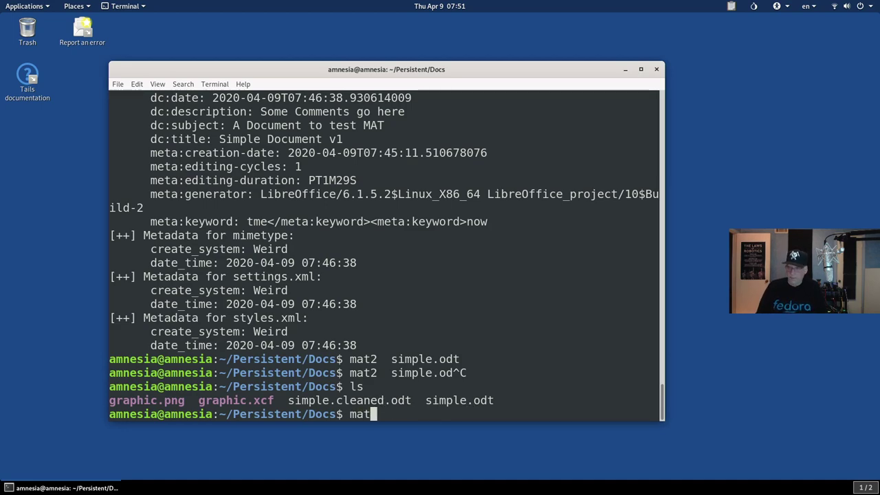
{"action": "type", "text": "2 -s simple"}
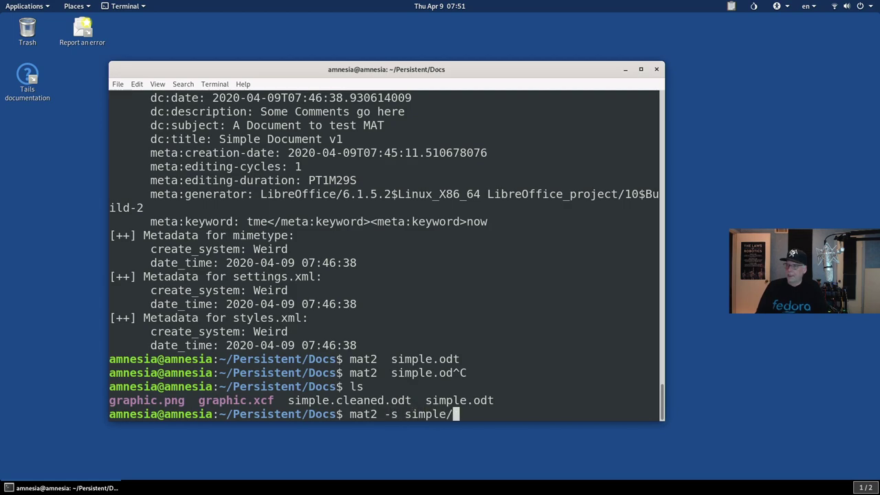
{"action": "type", "text": ".cleaned.out"}
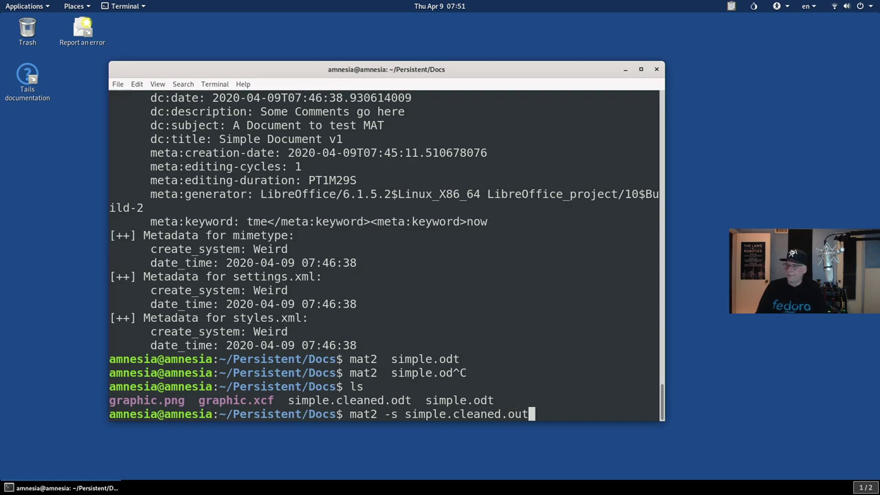
{"action": "key", "text": "Return"}
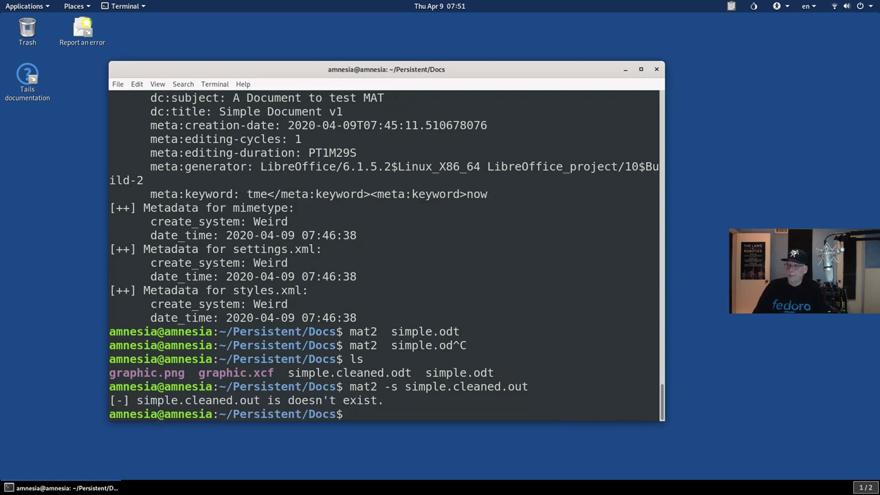
{"action": "key", "text": "Up"}
{"action": "key", "text": "BackSpace"}
{"action": "key", "text": "BackSpace"}
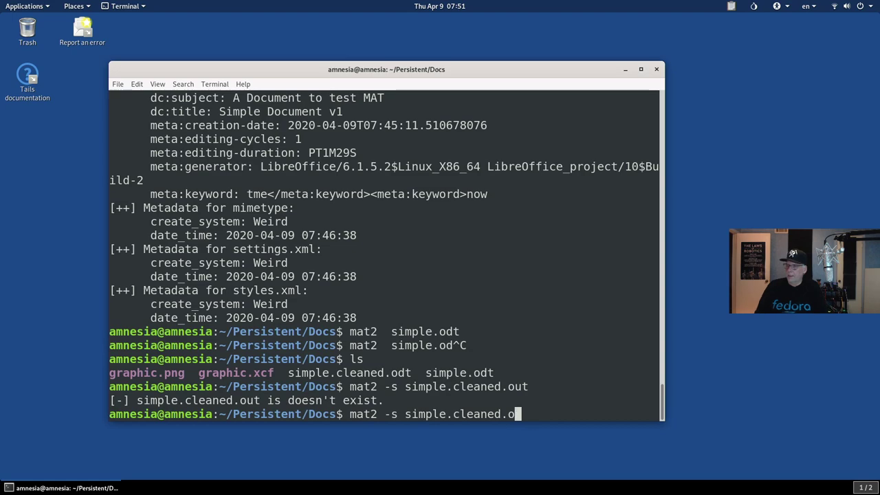
{"action": "type", "text": "dt"}
{"action": "key", "text": "Return"}
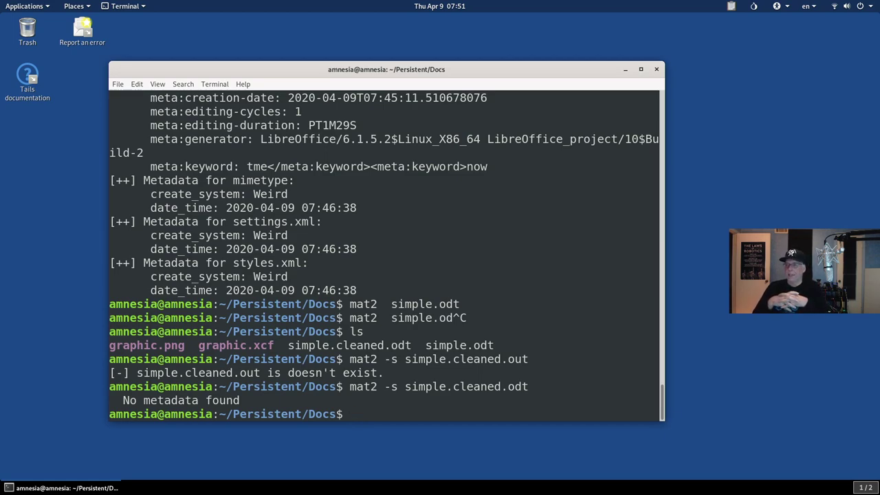
Step: Check the metadata of graphic.png and graphic.xcf with mat2 -s; xcf is unsupported
{"action": "type", "text": "mat2 "}
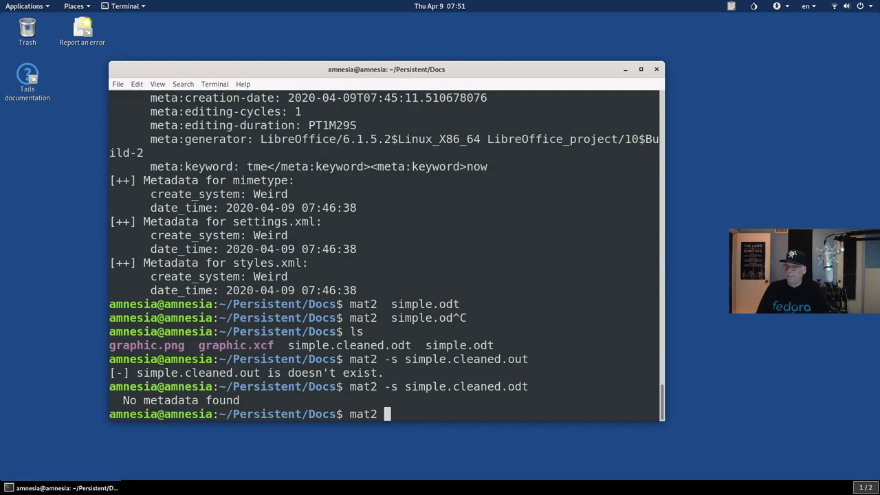
{"action": "type", "text": "-s graphic.png"}
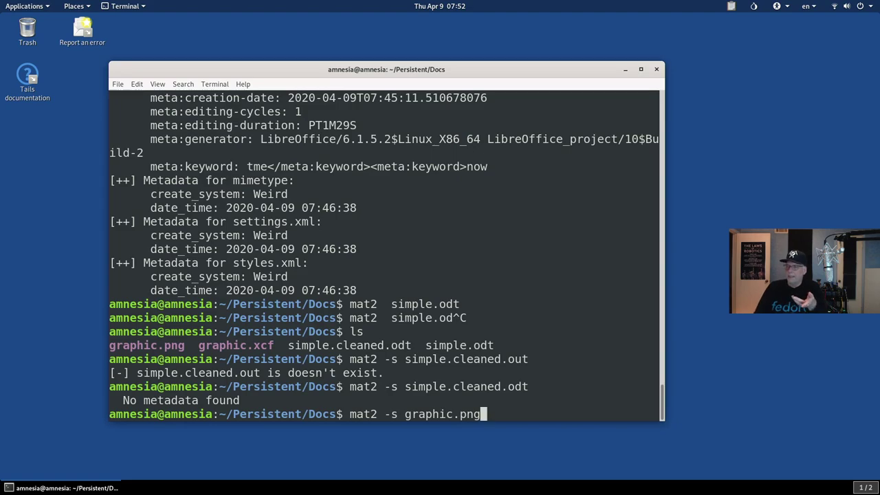
{"action": "key", "text": "Return"}
{"action": "key", "text": "Up"}
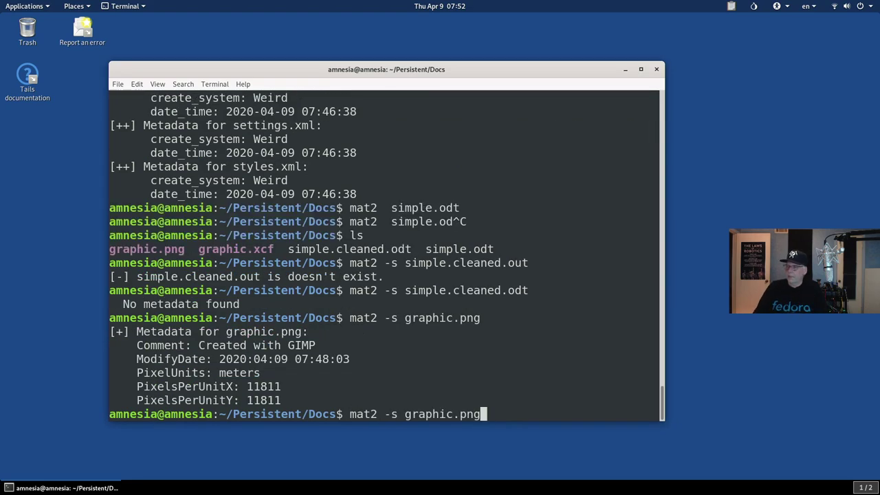
{"action": "key", "text": "BackSpace"}
{"action": "key", "text": "BackSpace"}
{"action": "key", "text": "BackSpace"}
{"action": "type", "text": "xcf"}
{"action": "key", "text": "Return"}
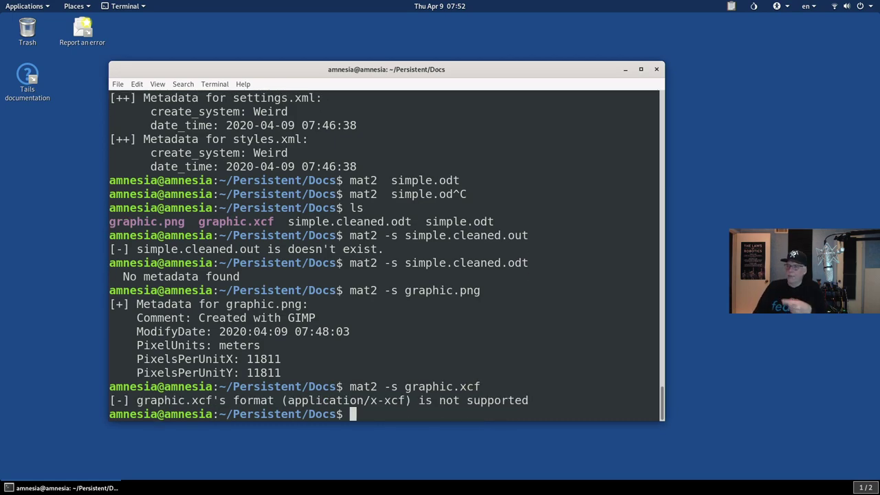
Step: Strip the metadata from graphic.png with mat2
{"action": "key", "text": "Up"}
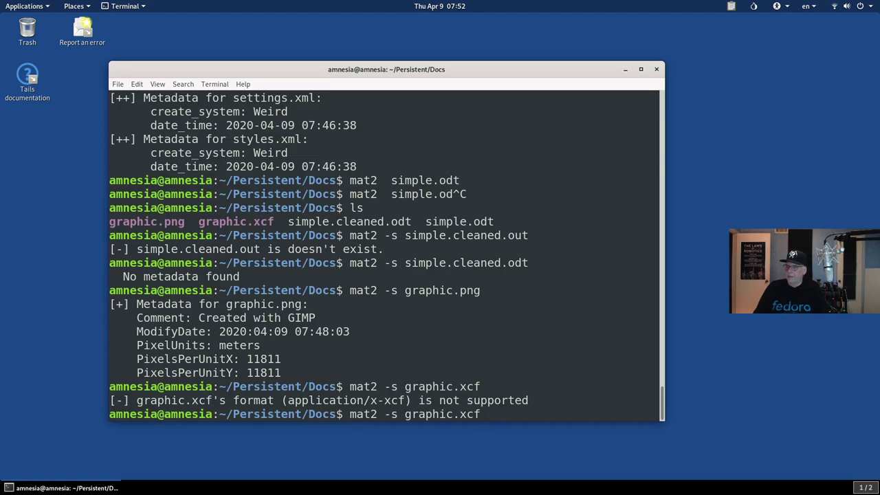
{"action": "key", "text": "BackSpace"}
{"action": "key", "text": "BackSpace"}
{"action": "key", "text": "BackSpace"}
{"action": "type", "text": "png"}
{"action": "key", "text": "Left"}
{"action": "key", "text": "Left"}
{"action": "key", "text": "Left"}
{"action": "key", "text": "Left"}
{"action": "key", "text": "Left"}
{"action": "key", "text": "Left"}
{"action": "key", "text": "Left"}
{"action": "key", "text": "Left"}
{"action": "key", "text": "Left"}
{"action": "key", "text": "Left"}
{"action": "key", "text": "Left"}
{"action": "key", "text": "BackSpace"}
{"action": "key", "text": "BackSpace"}
{"action": "key", "text": "BackSpace"}
{"action": "key", "text": "Return"}
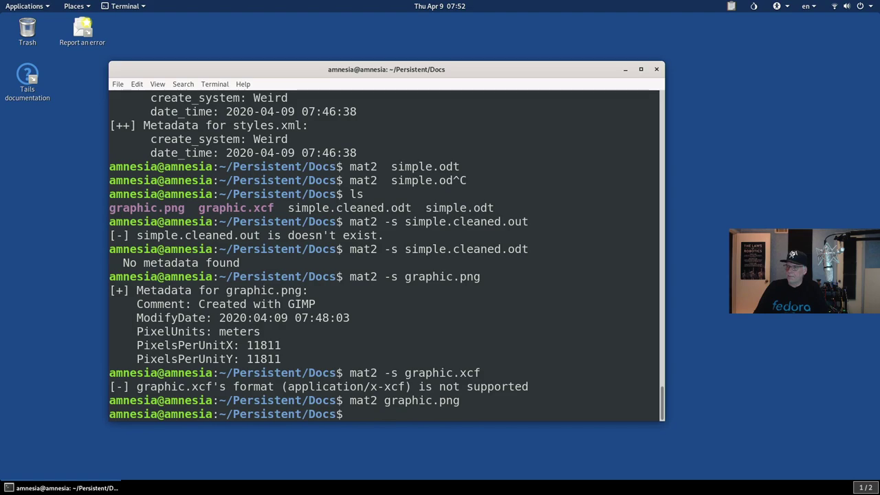
Step: Verify with mat2 -s that graphic.cleaned.png has no metadata left
{"action": "key", "text": "Up"}
{"action": "key", "text": "Up"}
{"action": "key", "text": "Left"}
{"action": "key", "text": "Left"}
{"action": "key", "text": "Left"}
{"action": "key", "text": "Left"}
{"action": "key", "text": "Up"}
{"action": "key", "text": "Left"}
{"action": "key", "text": "Left"}
{"action": "key", "text": "Left"}
{"action": "key", "text": "Left"}
{"action": "type", "text": ".cleaned"}
{"action": "key", "text": "Return"}
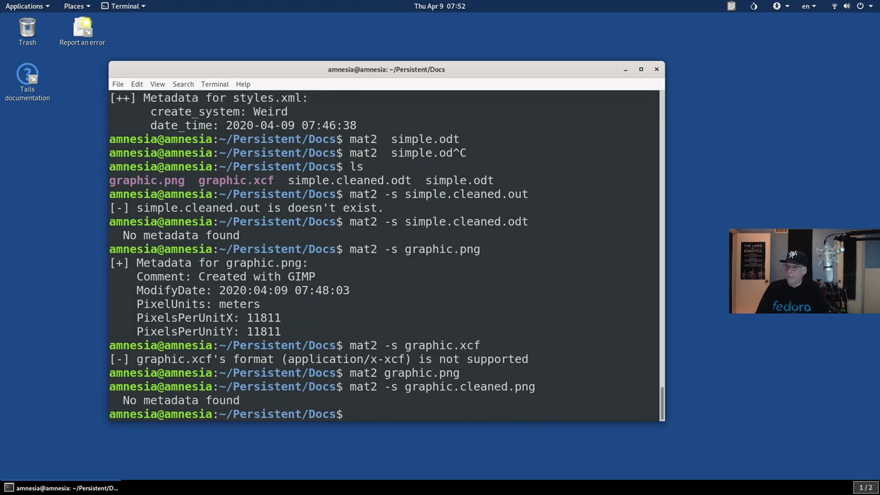
Step: List the Docs folder with ls -l, showing graphic.cleaned.png at 1409 bytes
{"action": "type", "text": "ls -"}
{"action": "key", "text": "Return"}
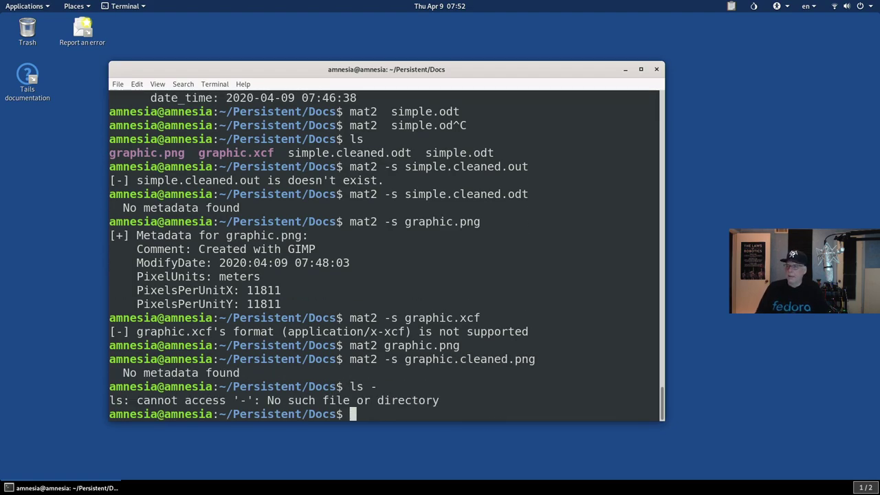
{"action": "type", "text": "ls l"}
{"action": "key", "text": "Return"}
{"action": "type", "text": "ls -l"}
{"action": "key", "text": "Return"}
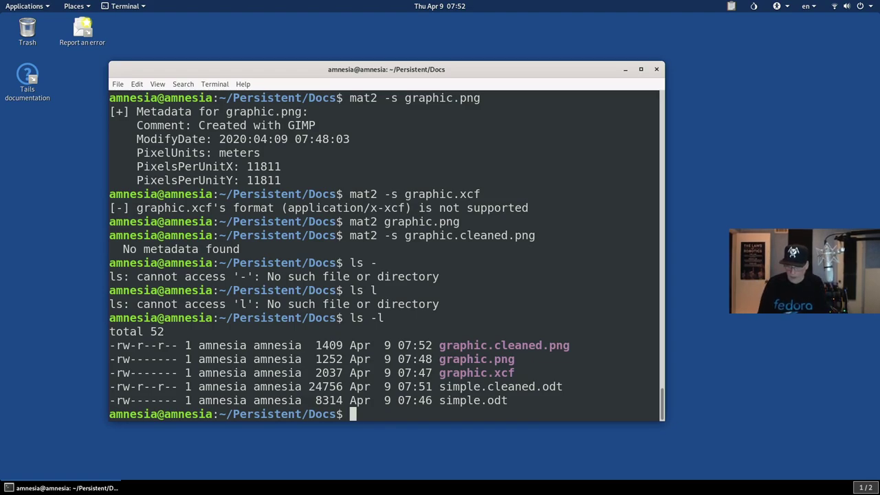
Step: Open the pdf-redact-tools manual page with man pdf-redact-tools
{"action": "type", "text": "p"}
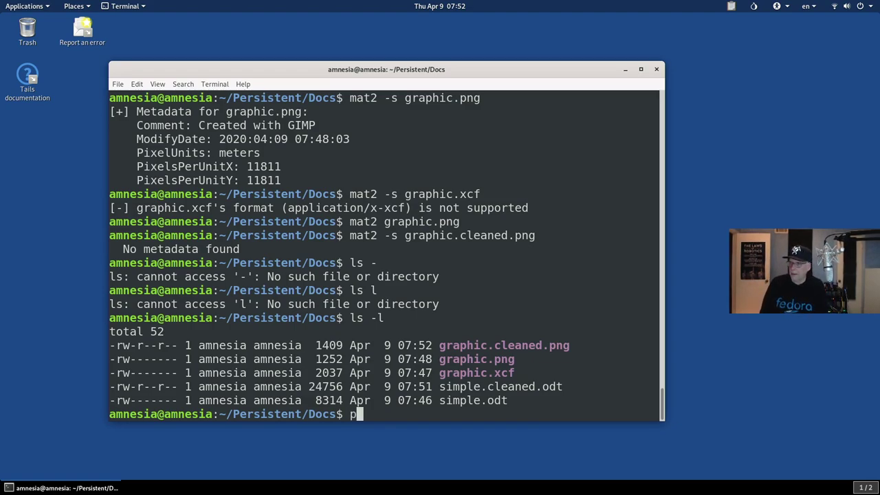
{"action": "key", "text": "BackSpace"}
{"action": "type", "text": "man pd"}
{"action": "key", "text": "BackSpace"}
{"action": "key", "text": "BackSpace"}
{"action": "key", "text": "BackSpace"}
{"action": "key", "text": "BackSpace"}
{"action": "key", "text": "BackSpace"}
{"action": "key", "text": "BackSpace"}
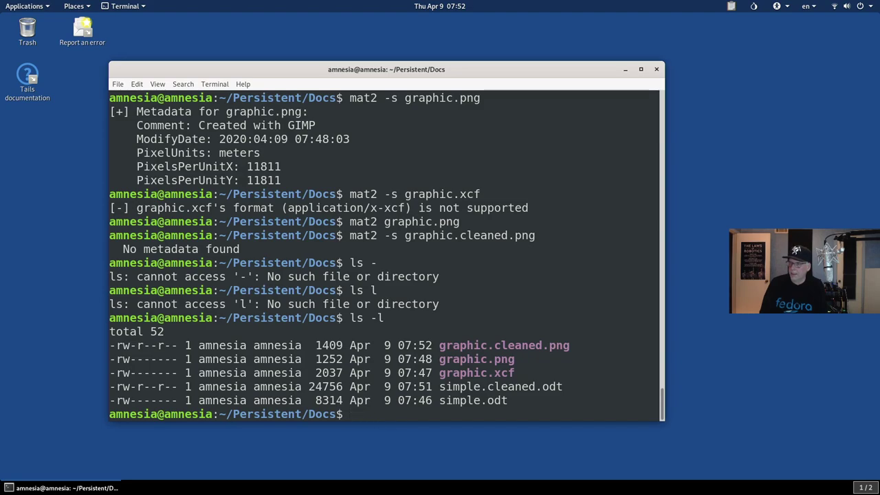
{"action": "type", "text": "man pd"}
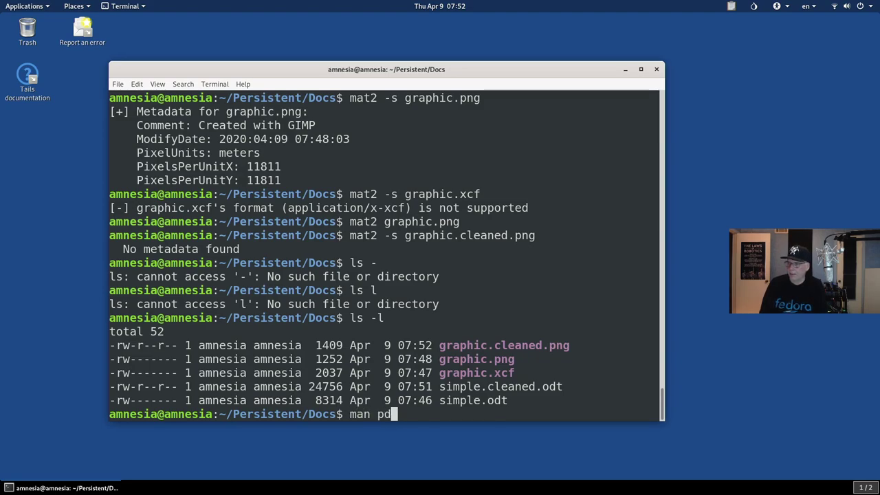
{"action": "type", "text": "f-re"}
{"action": "key", "text": "Tab"}
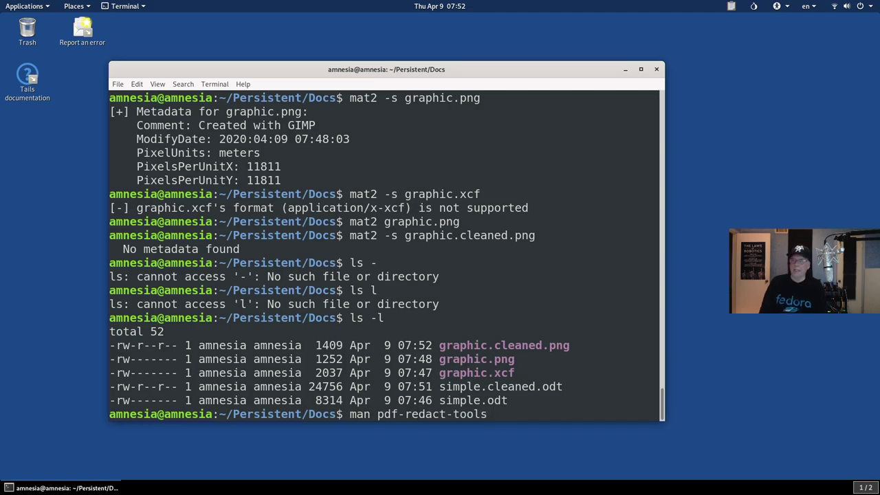
{"action": "key", "text": "Return"}
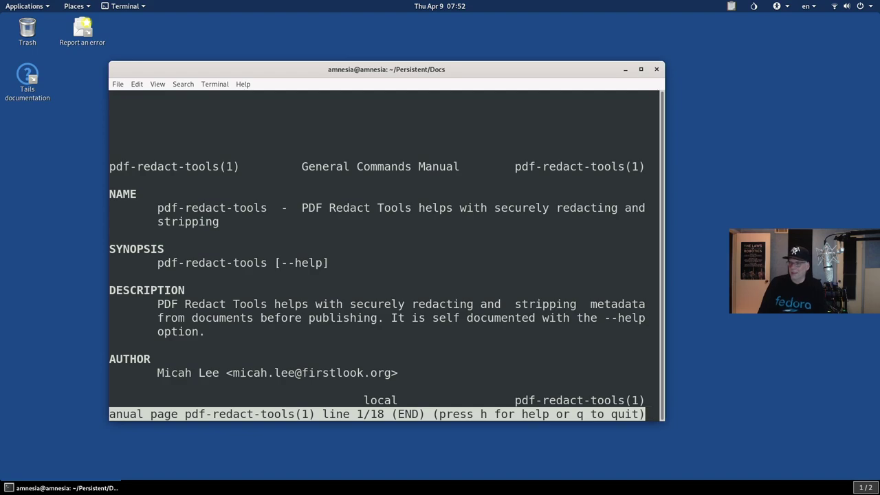
Step: Quit the man page and run pdf-redact-tools -h to list explode, merge and sanitize options
{"action": "type", "text": "q"}
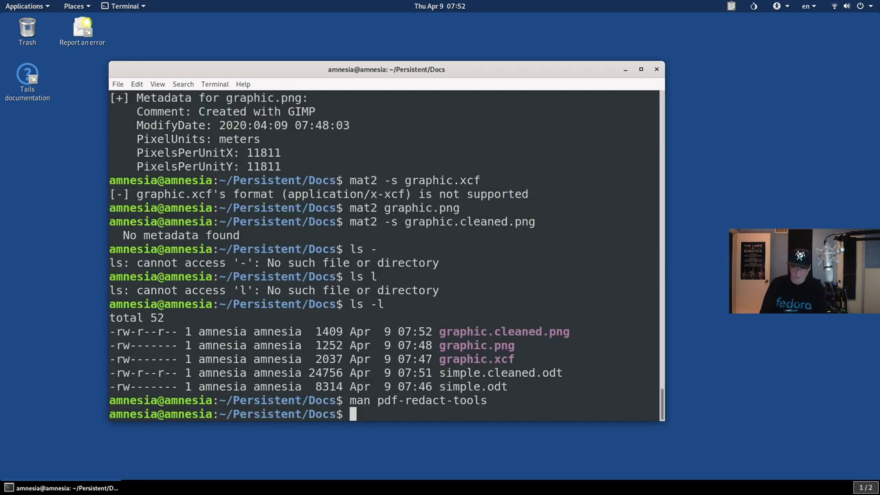
{"action": "type", "text": "pdf-"}
{"action": "key", "text": "Tab"}
{"action": "type", "text": "-h"}
{"action": "key", "text": "Return"}
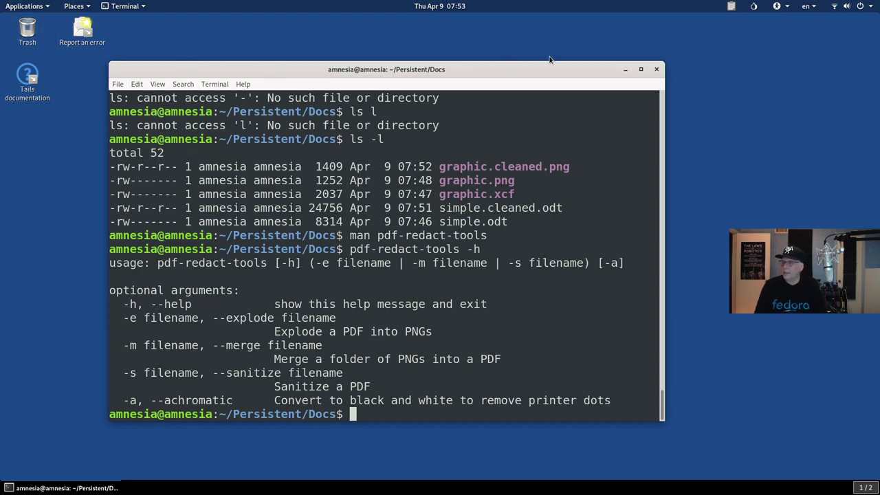
Step: Exit the terminal and open Persistent/Docs in Files, showing its five files
{"action": "type", "text": "exit"}
{"action": "key", "text": "Return"}
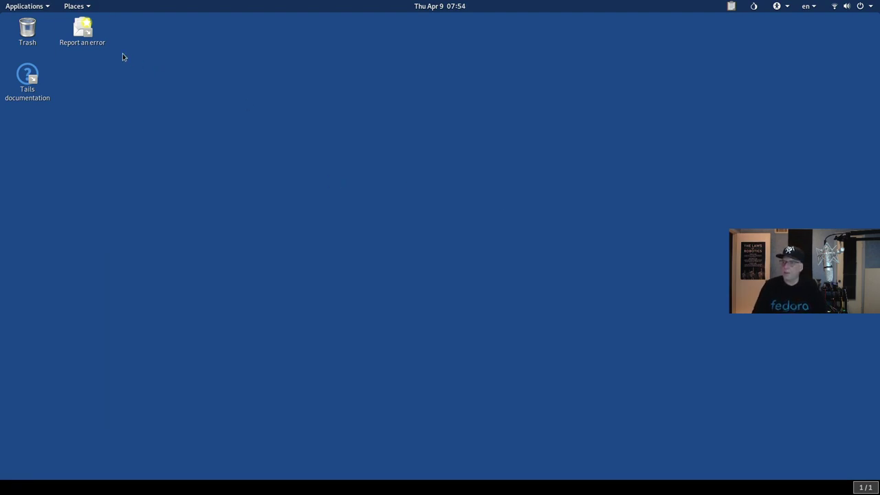
{"action": "left_click", "coordinate": [76, 8]}
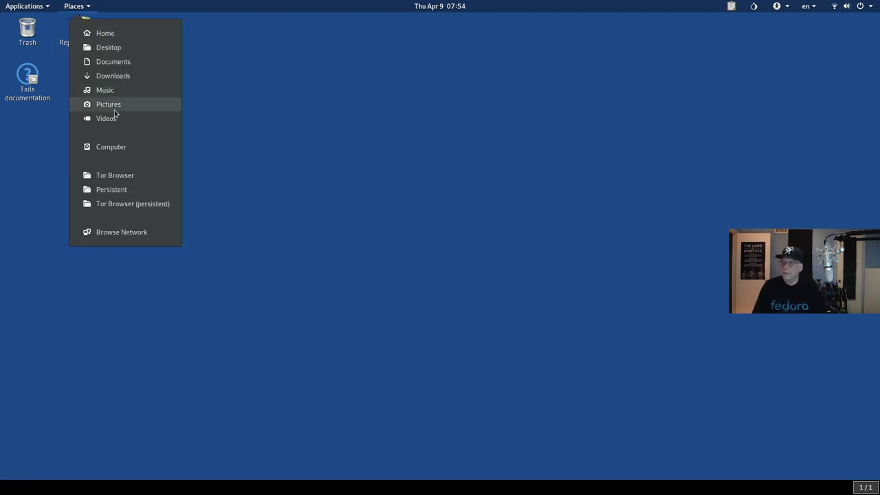
{"action": "left_click", "coordinate": [124, 196]}
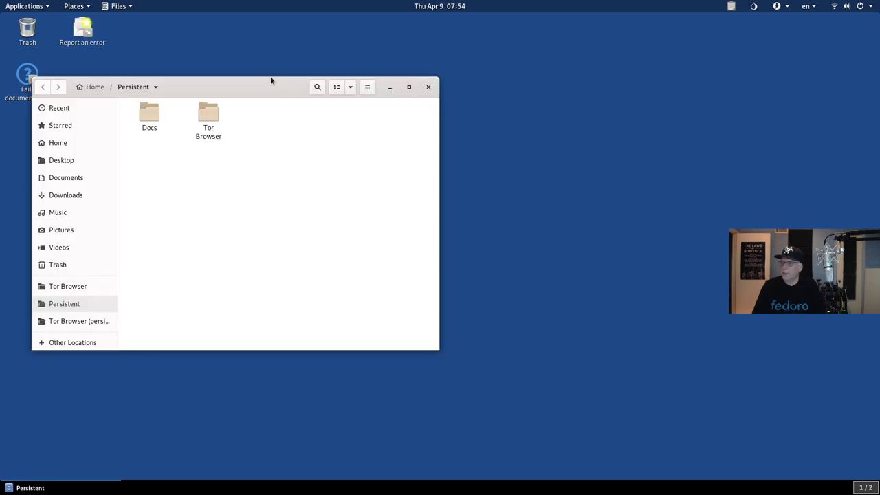
{"action": "left_click_drag", "start_coordinate": [271, 80], "coordinate": [528, 61]}
{"action": "left_click", "coordinate": [401, 95]}
{"action": "double_click", "coordinate": [401, 95]}
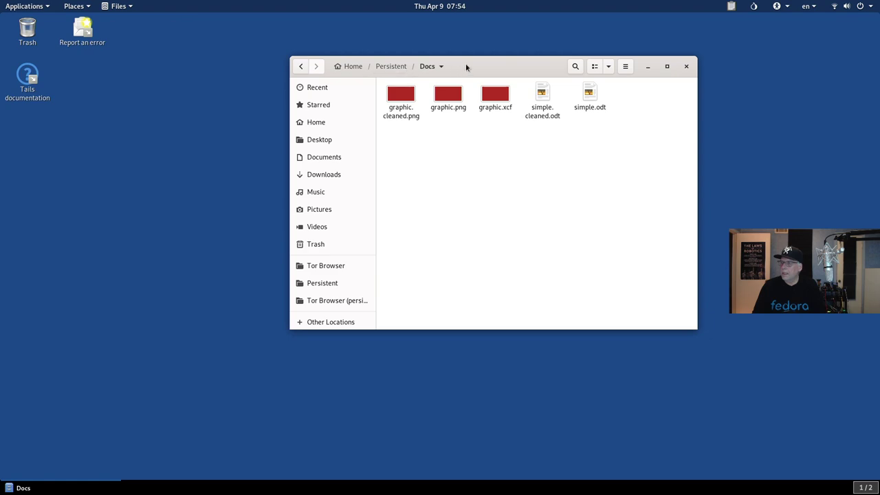
{"action": "left_click_drag", "start_coordinate": [467, 64], "coordinate": [539, 65]}
Step: Launch OnionShare from Applications > Internet
{"action": "left_click", "coordinate": [37, 7]}
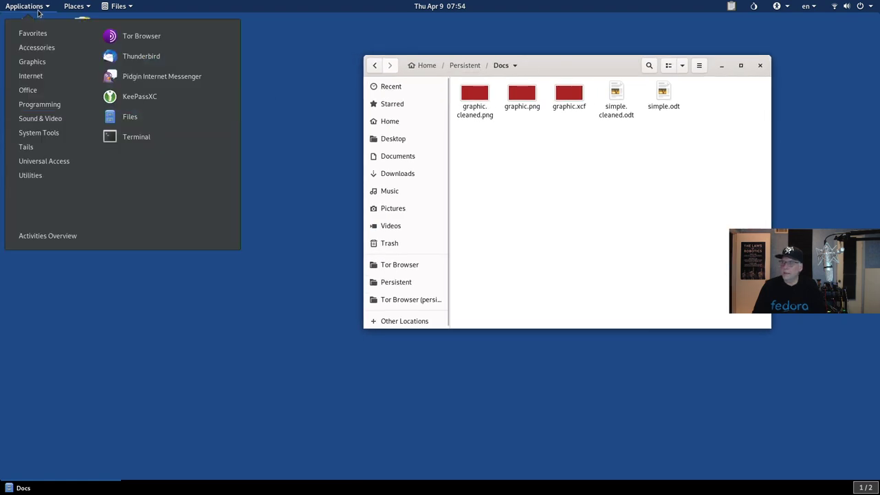
{"action": "mouse_move", "coordinate": [39, 81]}
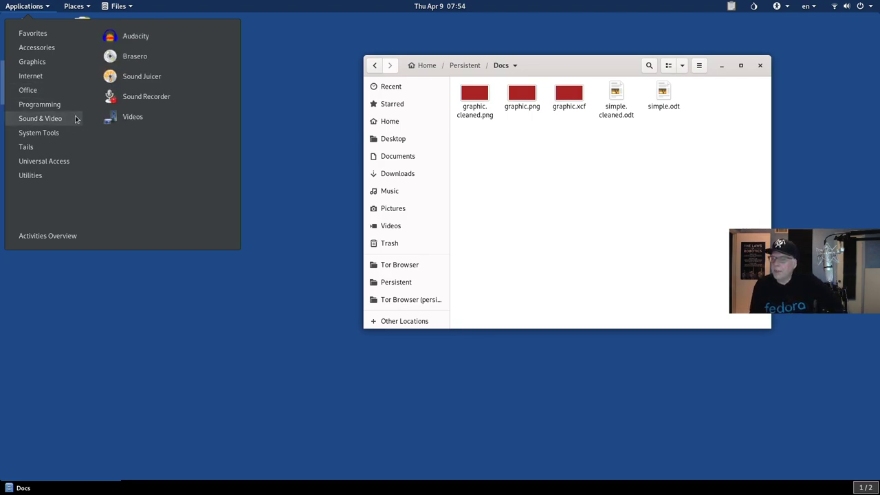
{"action": "mouse_move", "coordinate": [74, 80]}
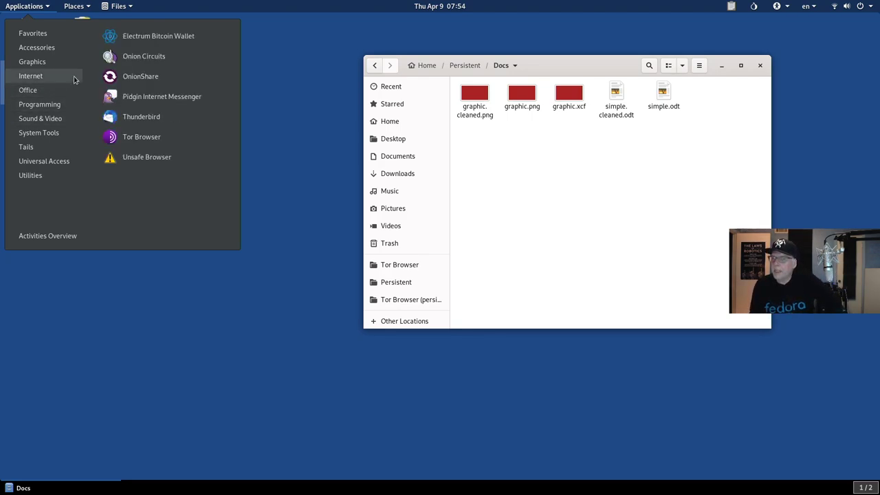
{"action": "left_click", "coordinate": [155, 77]}
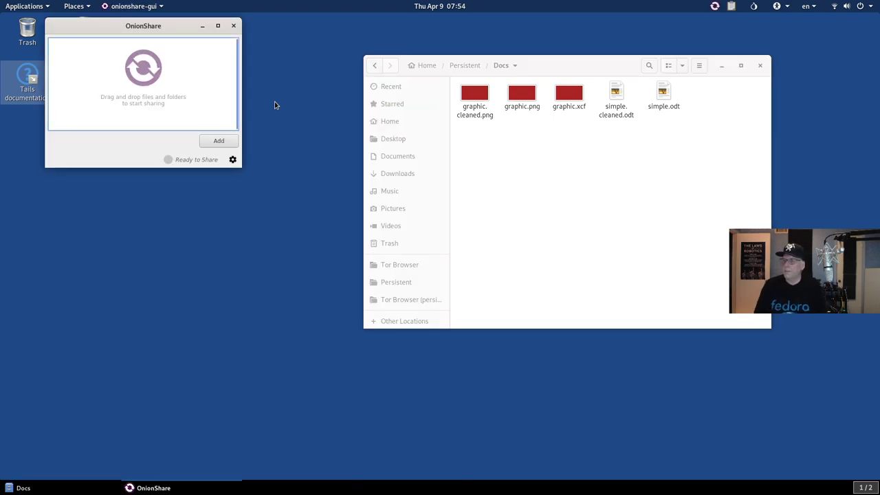
Step: Add graphic.cleaned.png and simple.cleaned.odt from Persistent/Docs to OnionShare, 2 files totalling 25.6 KiB
{"action": "left_click_drag", "start_coordinate": [161, 29], "coordinate": [242, 55]}
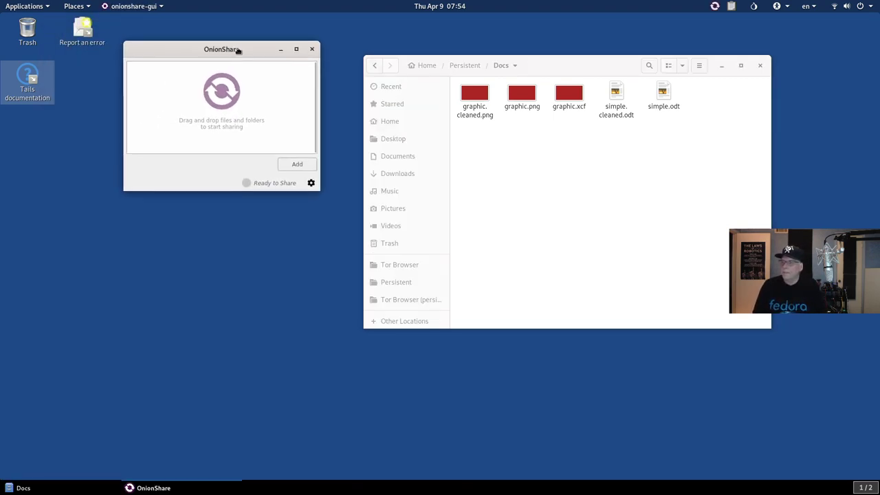
{"action": "left_click", "coordinate": [299, 167]}
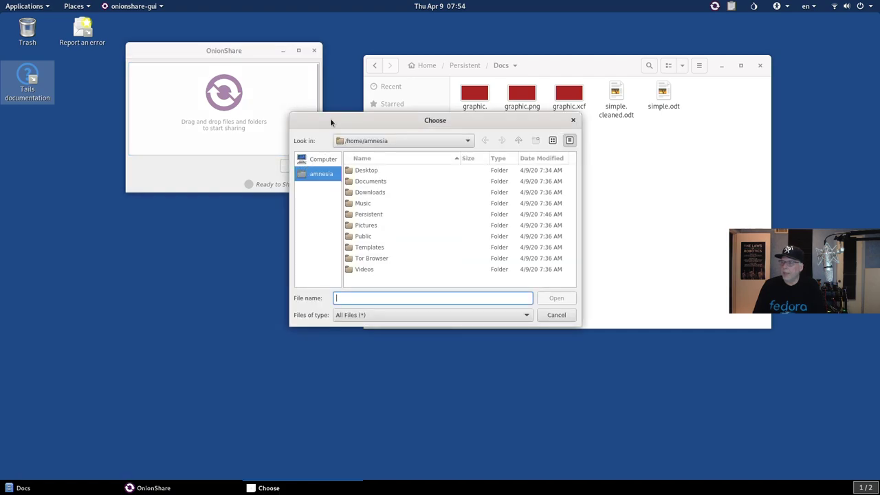
{"action": "left_click_drag", "start_coordinate": [330, 121], "coordinate": [194, 149]}
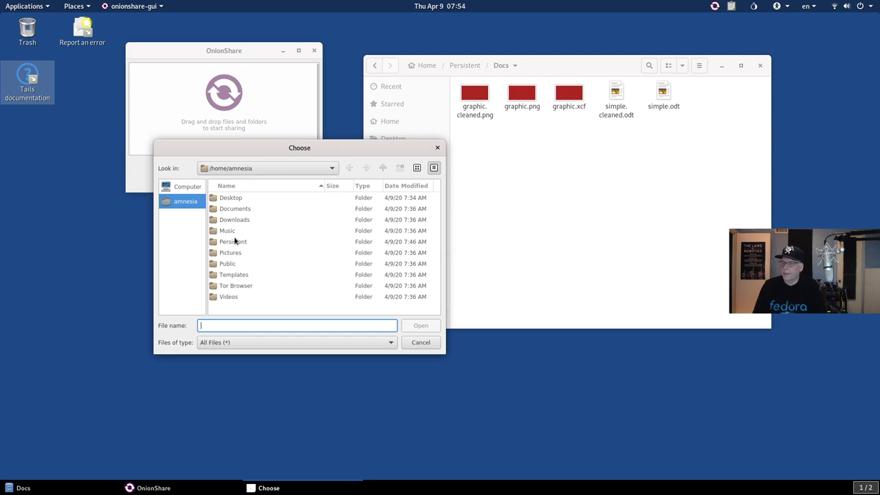
{"action": "left_click", "coordinate": [234, 241]}
{"action": "double_click", "coordinate": [234, 241]}
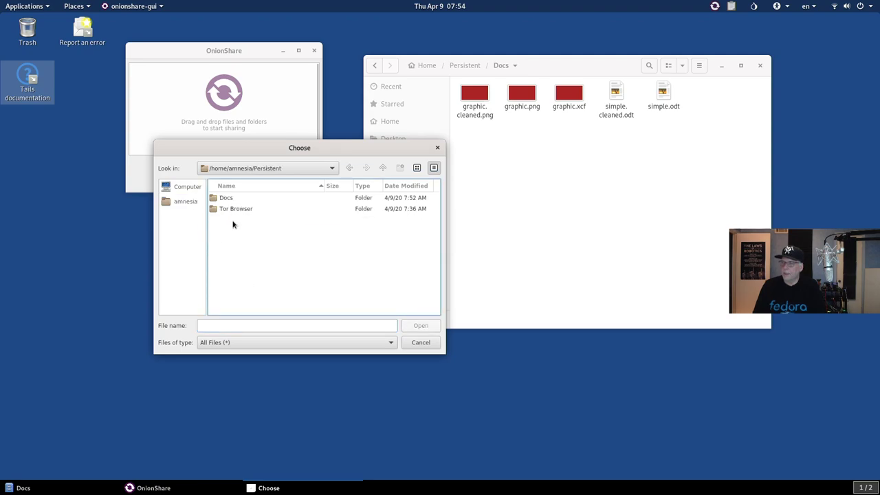
{"action": "left_click", "coordinate": [227, 199]}
{"action": "double_click", "coordinate": [227, 199]}
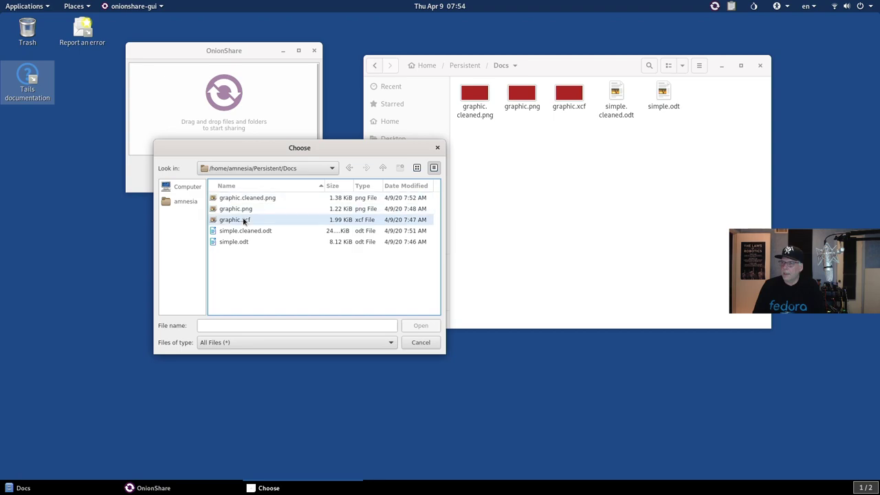
{"action": "left_click", "coordinate": [245, 198]}
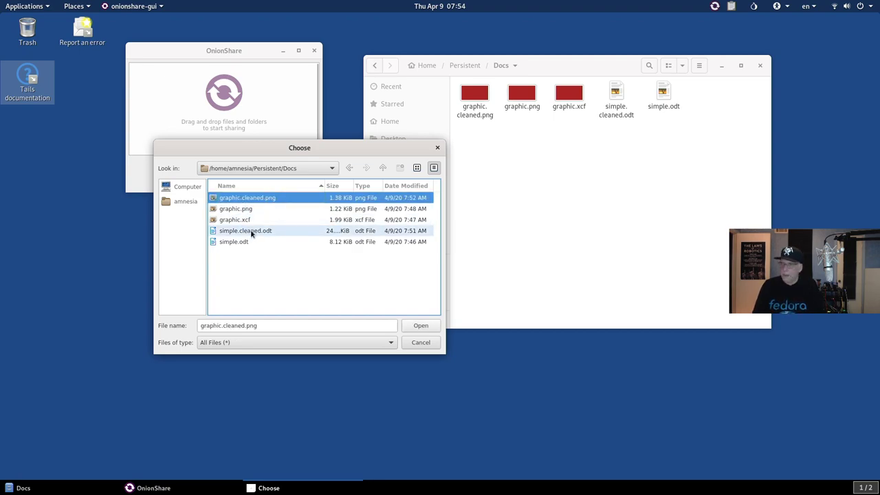
{"action": "left_click", "coordinate": [252, 233], "text": "ctrl"}
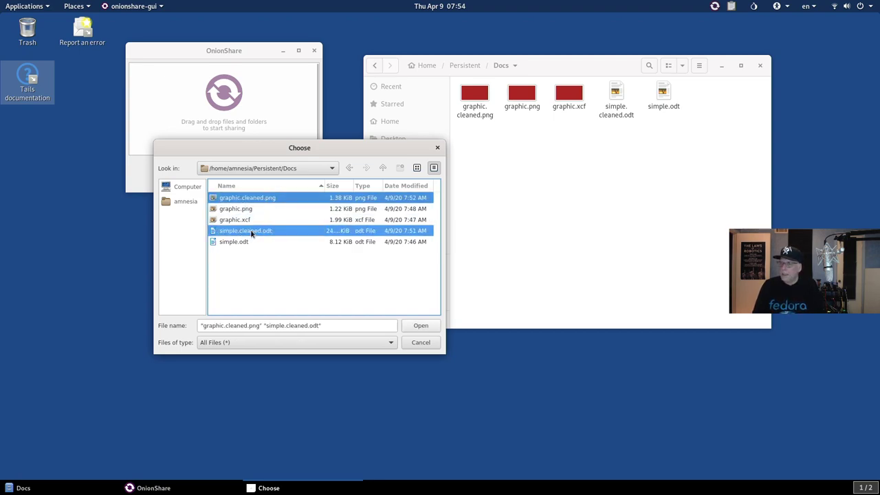
{"action": "left_click", "coordinate": [420, 326]}
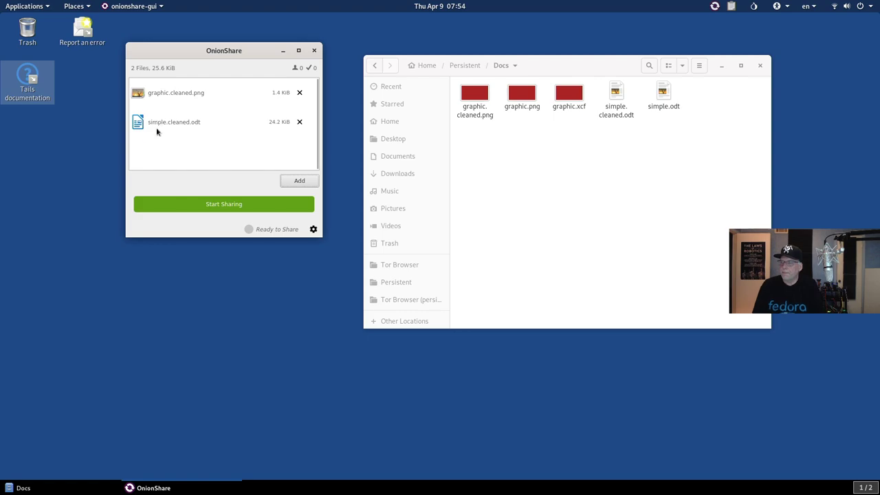
Step: Start sharing the two cleaned files and copy the resulting onion address to the clipboard
{"action": "left_click", "coordinate": [215, 206]}
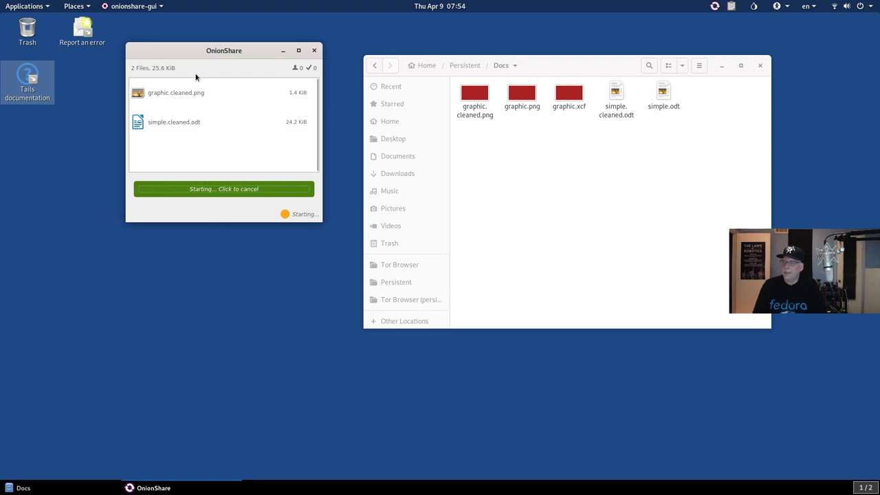
{"action": "left_click_drag", "start_coordinate": [191, 55], "coordinate": [412, 103]}
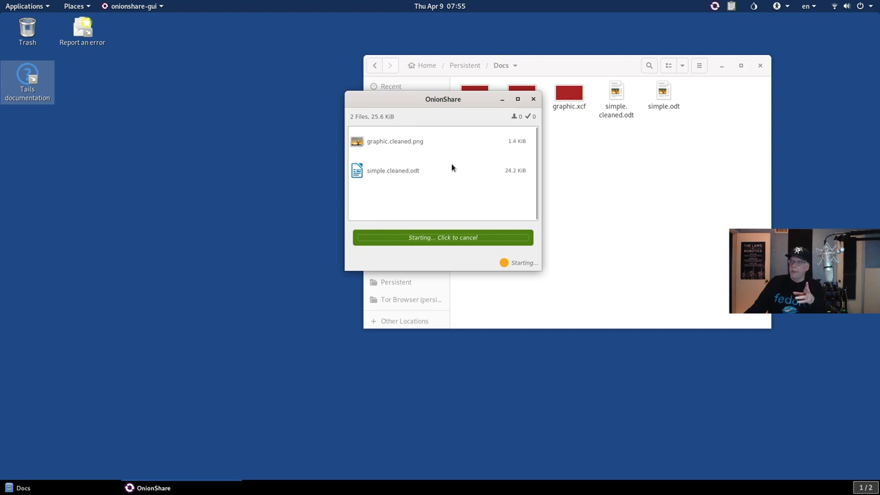
{"action": "left_click_drag", "start_coordinate": [410, 99], "coordinate": [489, 59]}
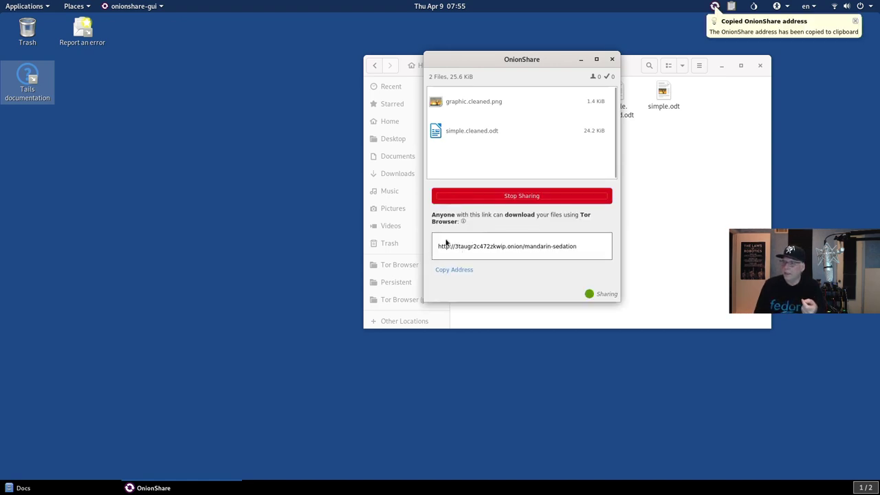
{"action": "left_click", "coordinate": [453, 274]}
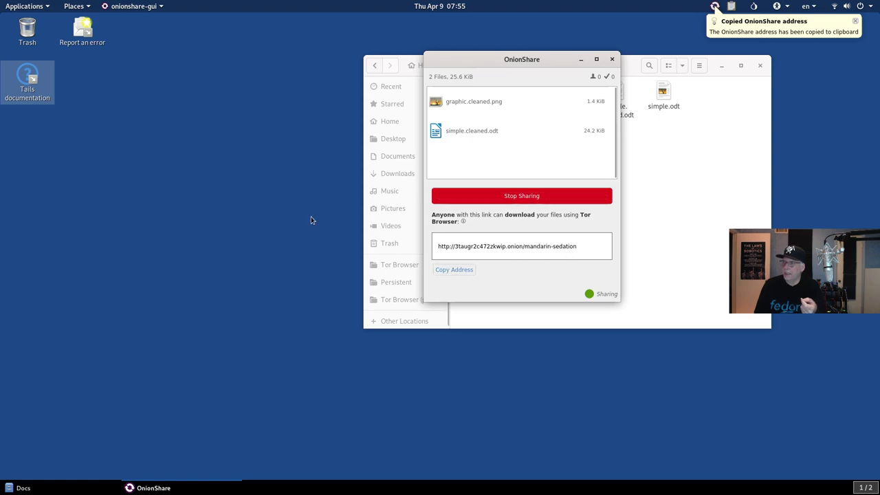
Step: Launch Tor Browser and load the pasted OnionShare onion address in a new tab
{"action": "left_click", "coordinate": [17, 6]}
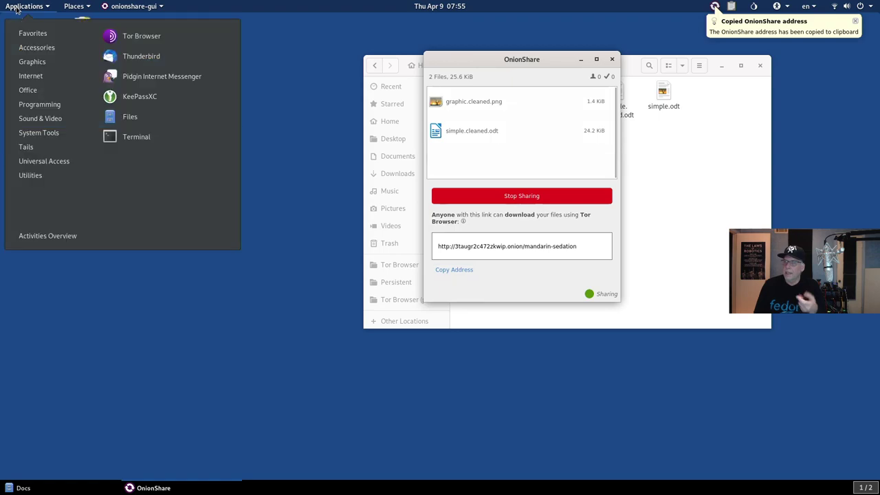
{"action": "left_click", "coordinate": [121, 40]}
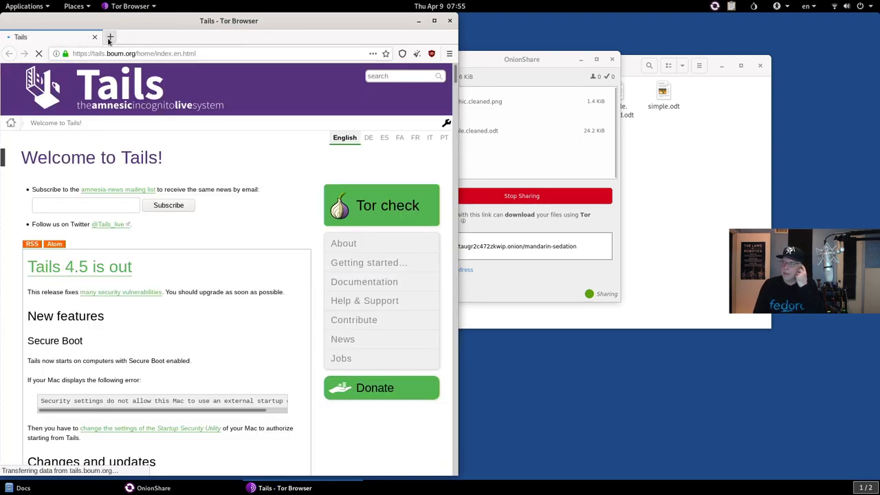
{"action": "left_click", "coordinate": [110, 37]}
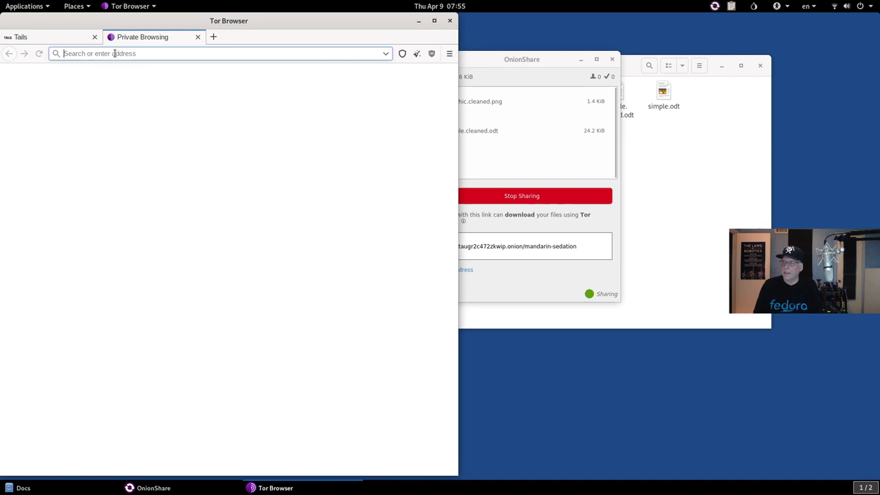
{"action": "right_click", "coordinate": [114, 51]}
{"action": "left_click", "coordinate": [134, 92]}
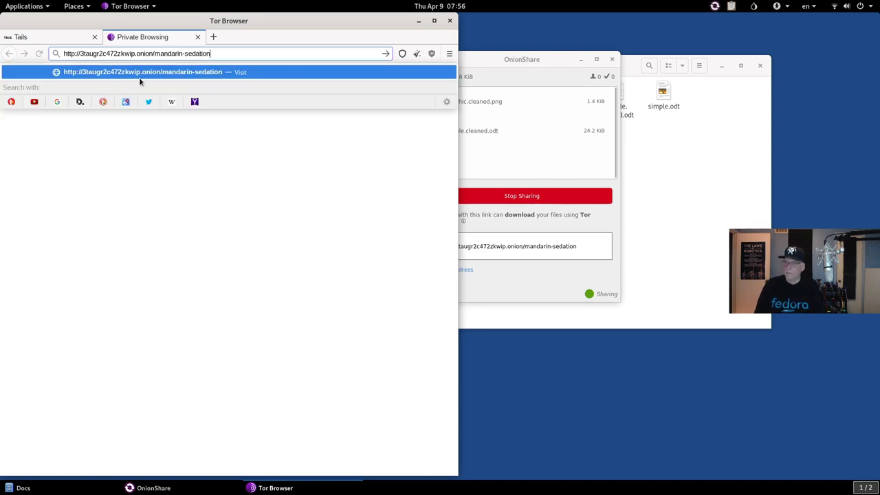
{"action": "left_click", "coordinate": [140, 77]}
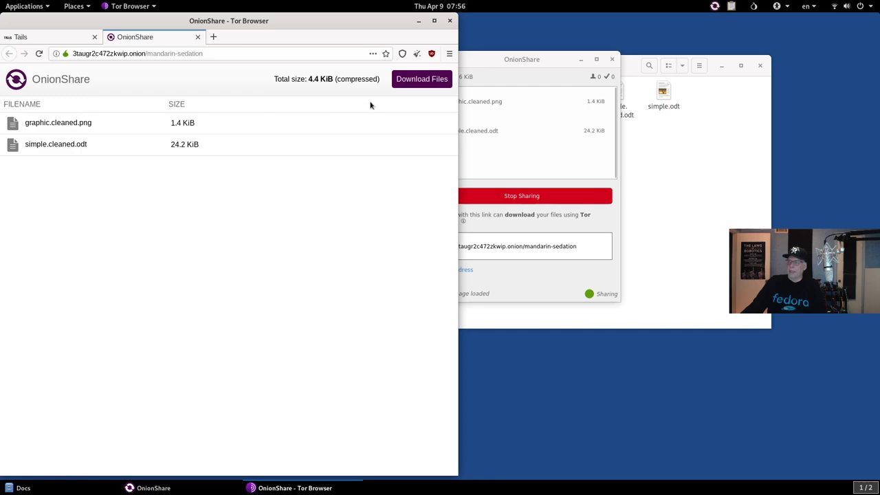
Step: Download the shared files and save onionshare_vl233b.zip into the Tor Browser folder
{"action": "left_click", "coordinate": [424, 81]}
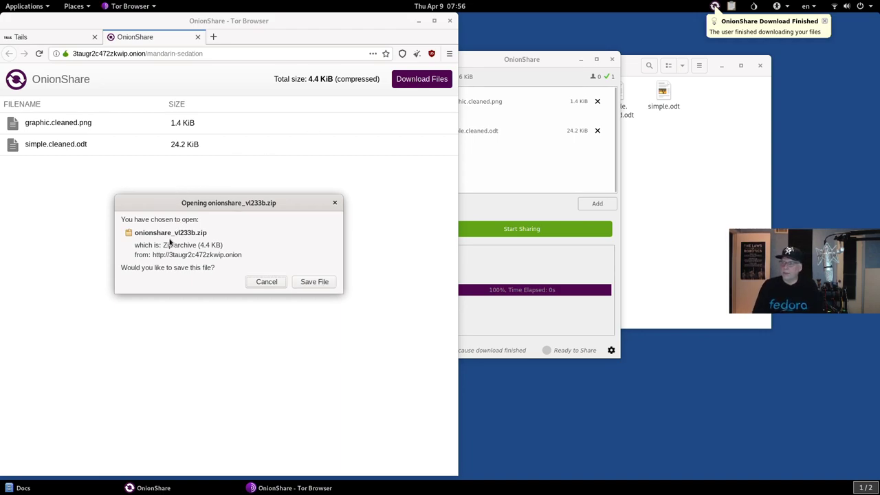
{"action": "left_click", "coordinate": [303, 283]}
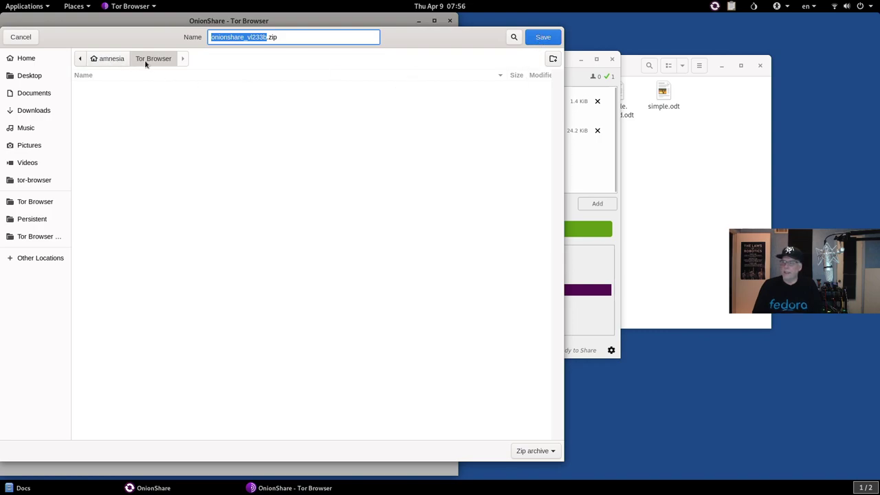
{"action": "left_click", "coordinate": [542, 38]}
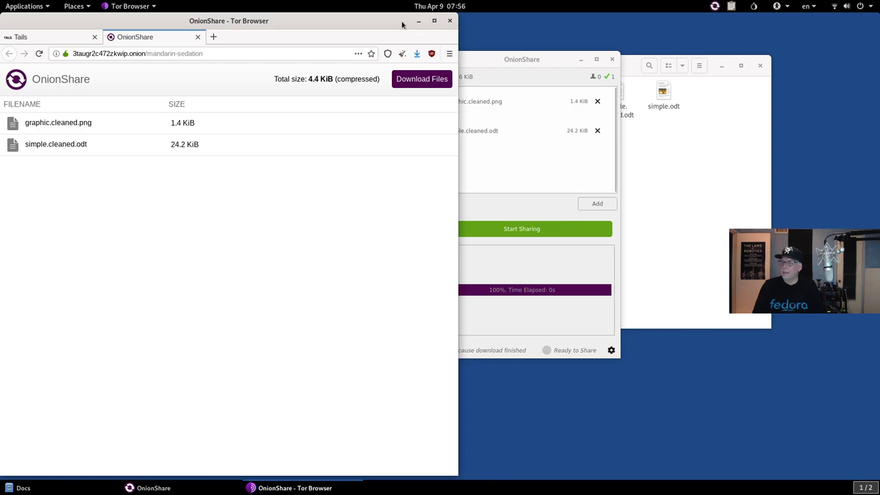
{"action": "left_click_drag", "start_coordinate": [396, 26], "coordinate": [458, 100]}
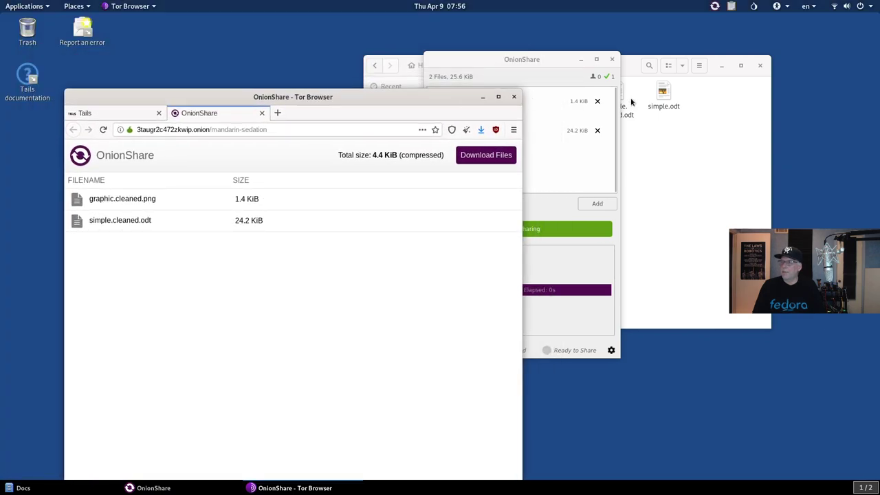
Step: Open the Tor Browser and Persistent folders side by side and copy onionshare_vl233b.zip into Persistent
{"action": "left_click", "coordinate": [725, 149]}
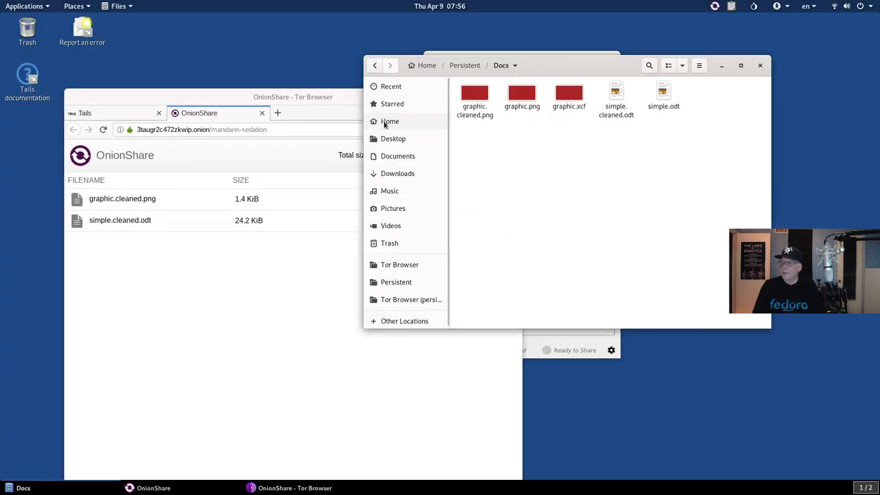
{"action": "left_click", "coordinate": [386, 122]}
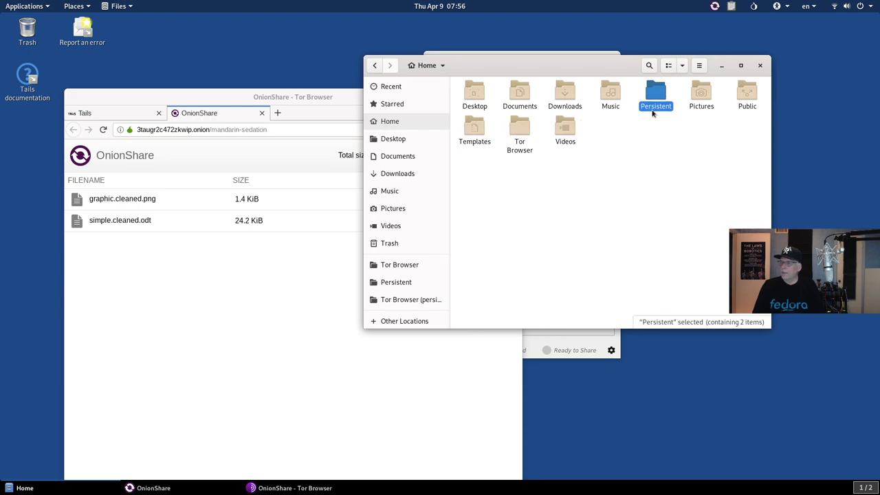
{"action": "left_click", "coordinate": [527, 131]}
{"action": "double_click", "coordinate": [527, 130]}
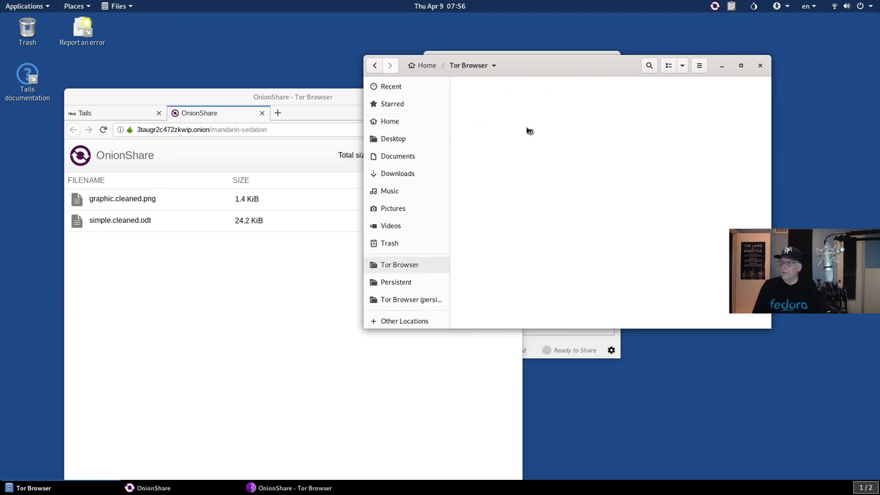
{"action": "left_click_drag", "start_coordinate": [524, 75], "coordinate": [314, 44]}
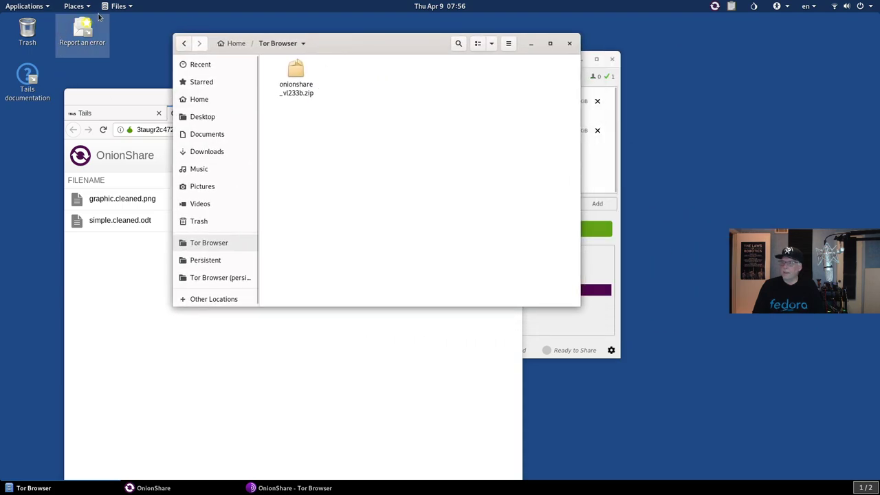
{"action": "left_click", "coordinate": [509, 44]}
{"action": "left_click", "coordinate": [509, 73]}
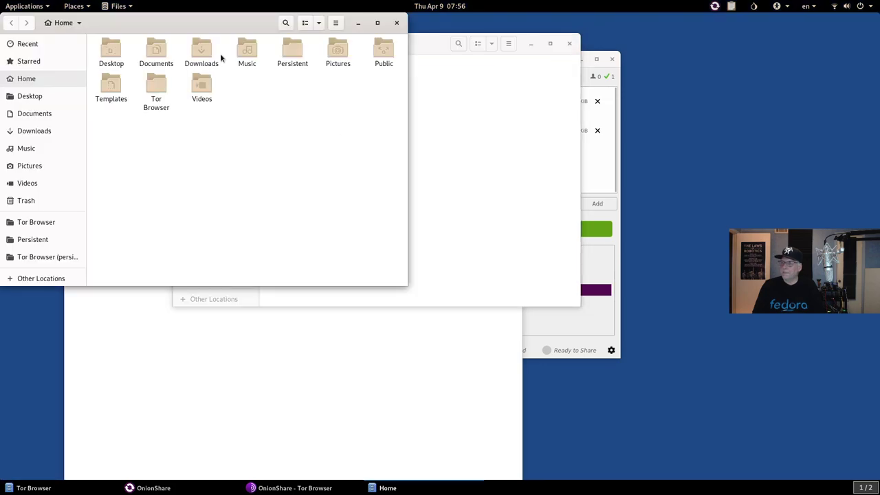
{"action": "double_click", "coordinate": [292, 55]}
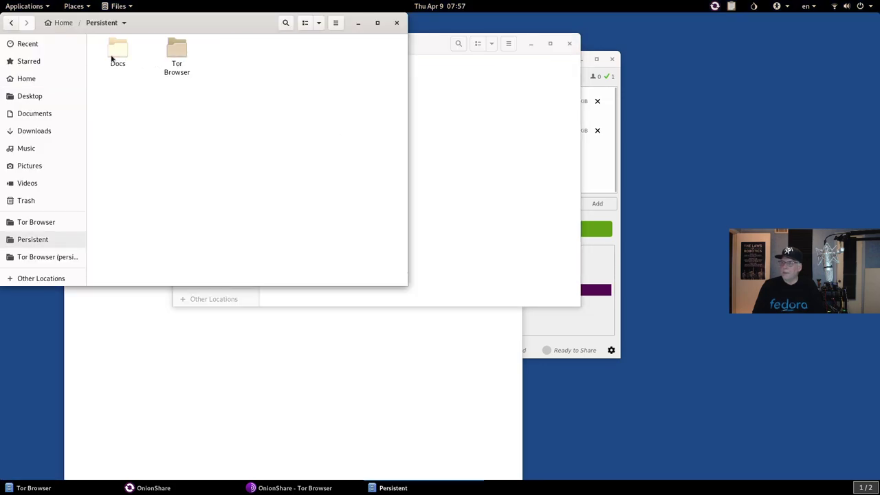
{"action": "left_click_drag", "start_coordinate": [172, 25], "coordinate": [269, 177]}
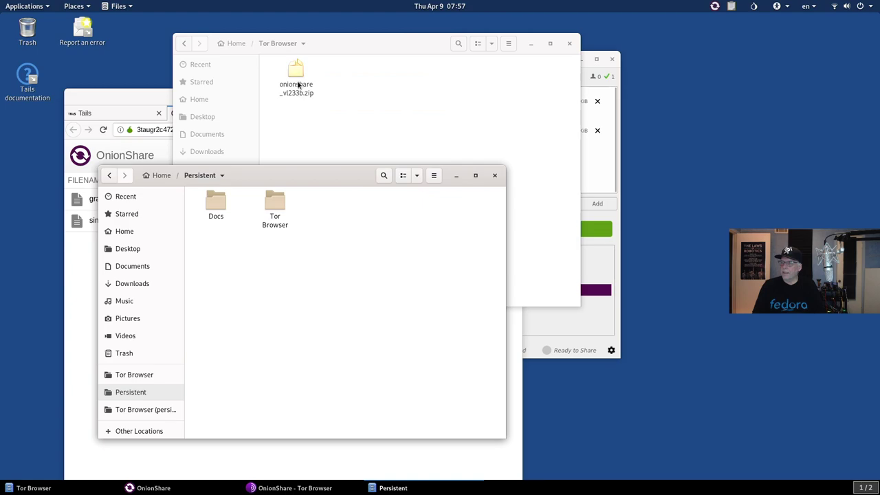
{"action": "left_click_drag", "start_coordinate": [296, 70], "coordinate": [349, 337]}
Step: Close the extra Tor Browser folder window and start quitting Tor Browser
{"action": "left_click_drag", "start_coordinate": [349, 42], "coordinate": [569, 43]}
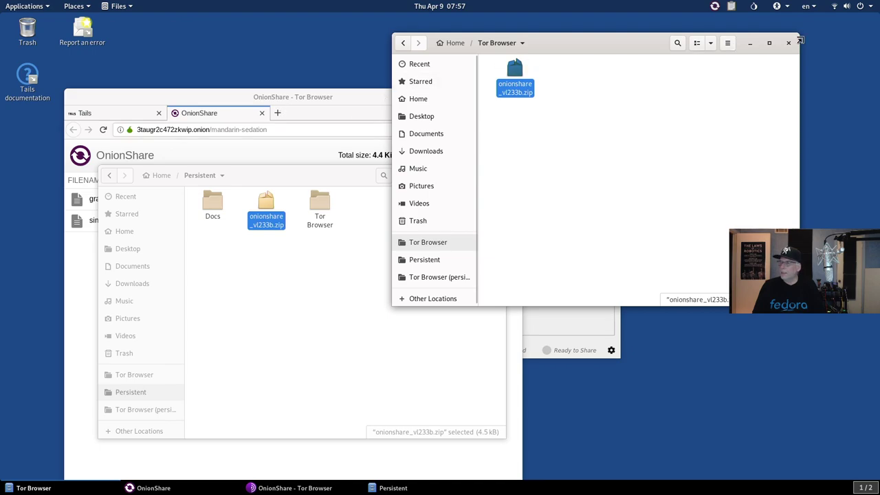
{"action": "left_click", "coordinate": [787, 43]}
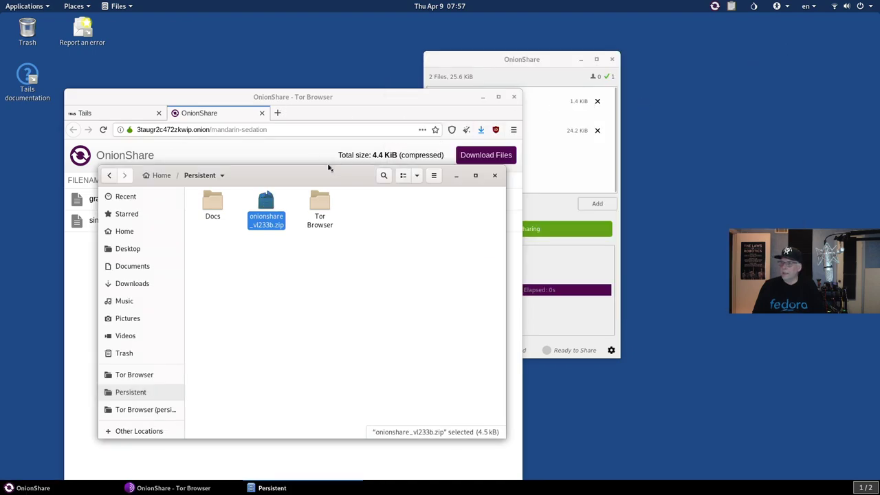
{"action": "left_click_drag", "start_coordinate": [314, 161], "coordinate": [316, 123]}
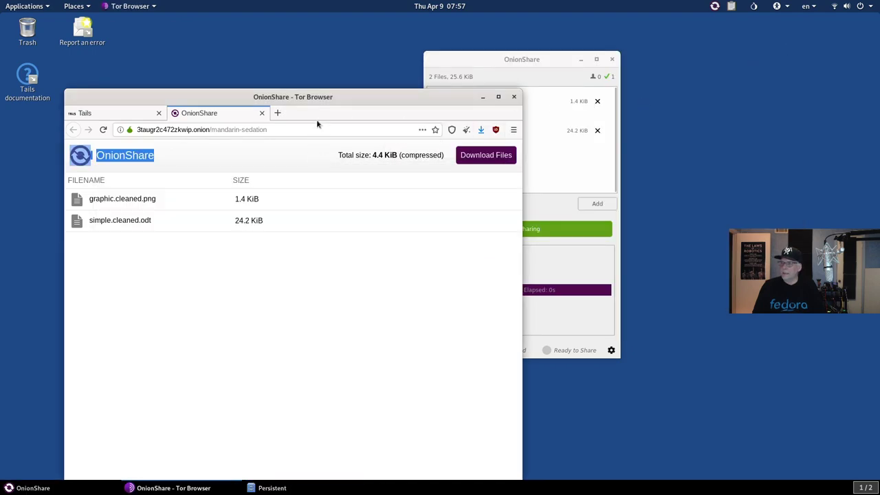
{"action": "left_click", "coordinate": [513, 97]}
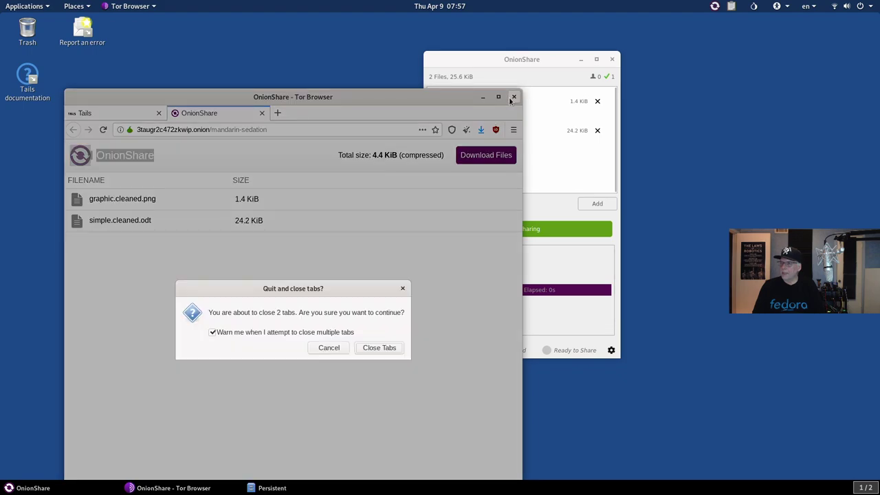
Step: Confirm closing Tor Browser's tabs, close OnionShare, and open the zip in Archive Manager
{"action": "left_click", "coordinate": [379, 348]}
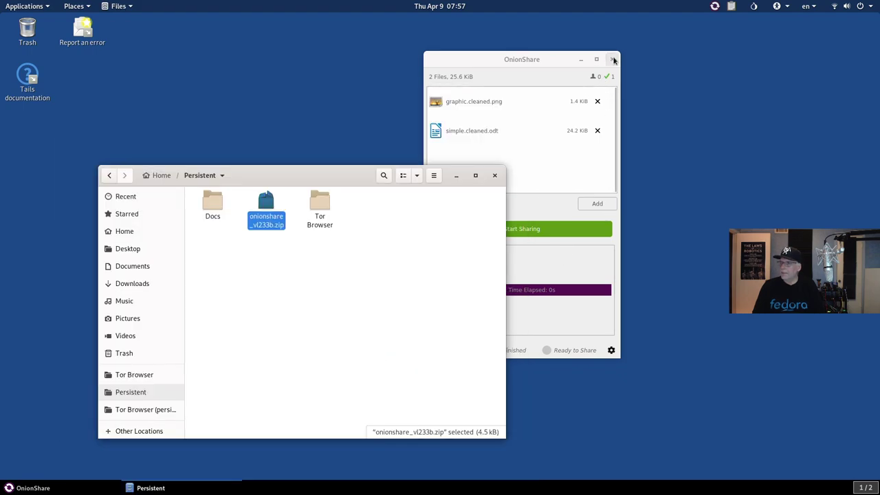
{"action": "left_click", "coordinate": [610, 60]}
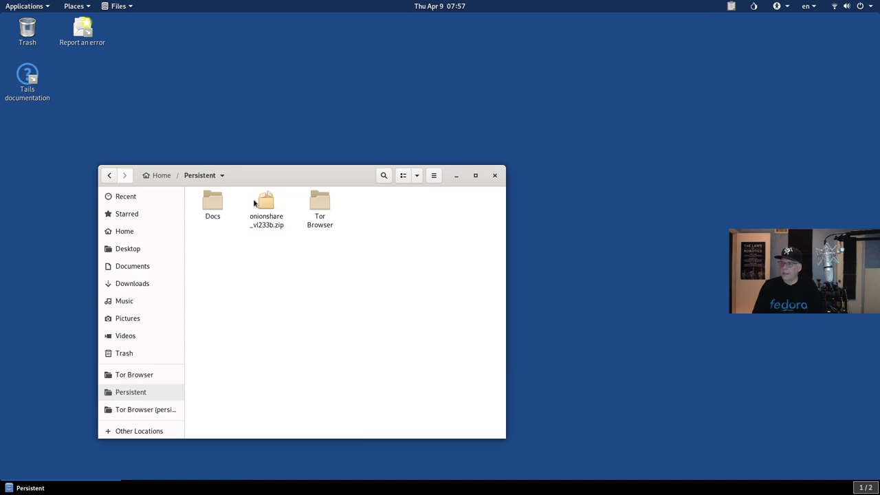
{"action": "double_click", "coordinate": [266, 201]}
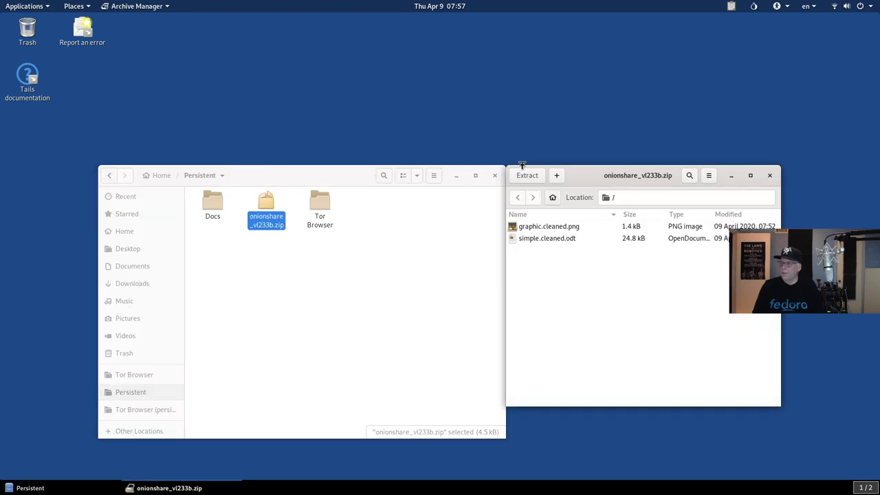
{"action": "left_click_drag", "start_coordinate": [573, 177], "coordinate": [337, 92]}
Step: Extract graphic.cleaned.png and simple.cleaned.odt into Persistent, close Archive Manager, and select simple.cleaned.odt
{"action": "left_click", "coordinate": [289, 91]}
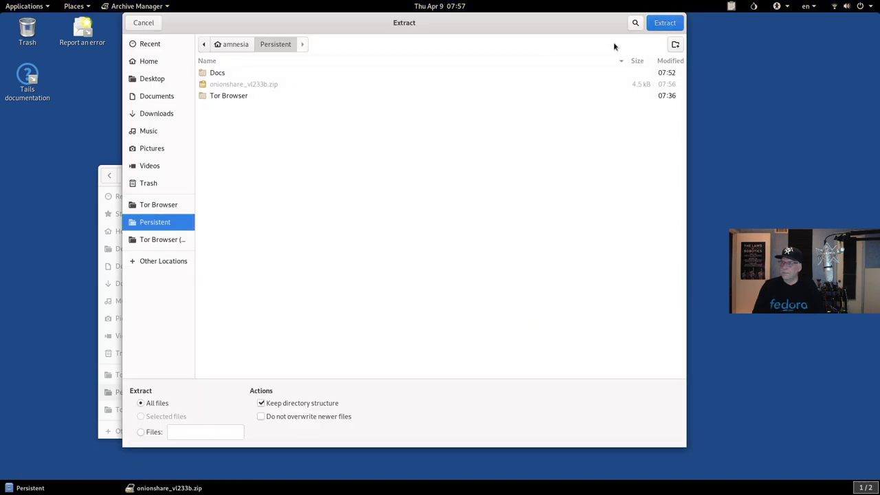
{"action": "left_click", "coordinate": [664, 22]}
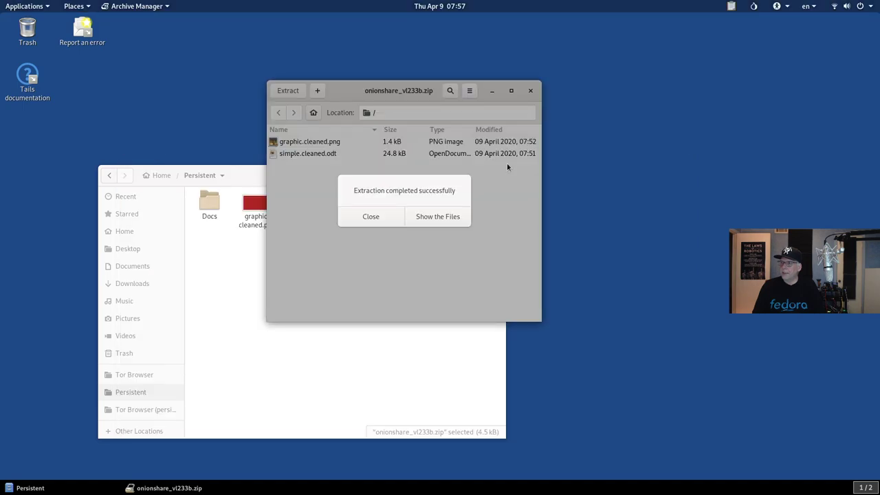
{"action": "left_click", "coordinate": [371, 216]}
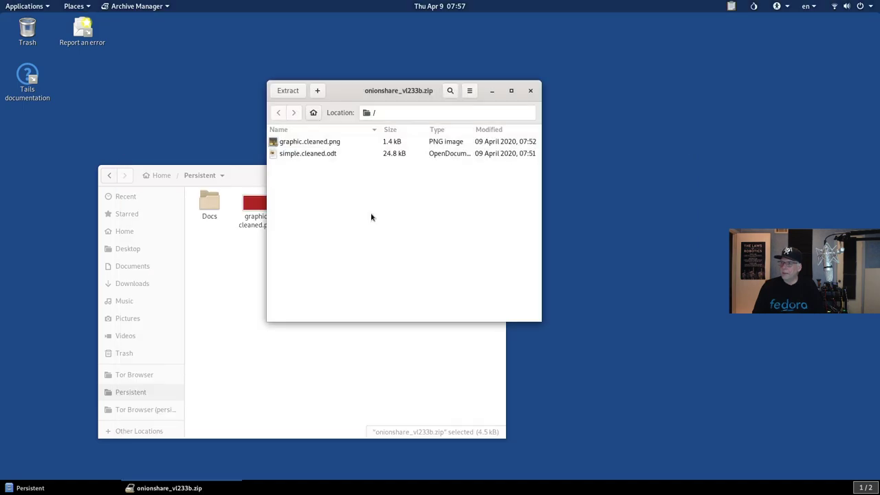
{"action": "left_click", "coordinate": [530, 94]}
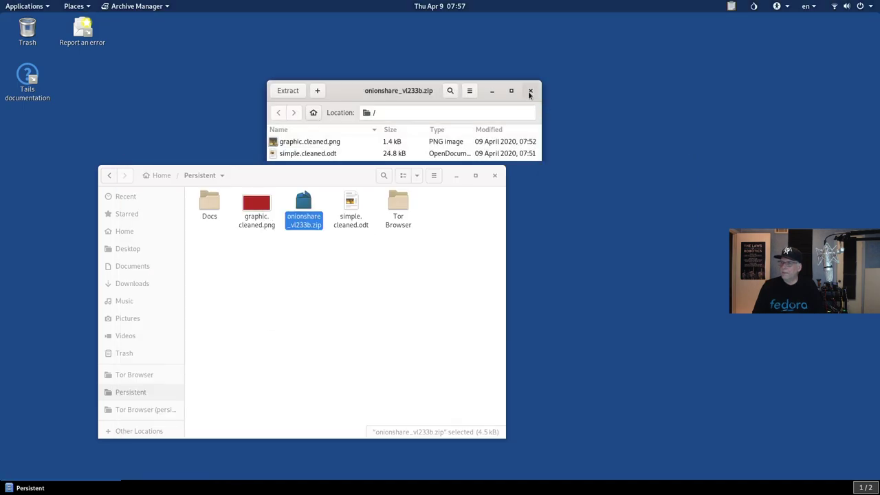
{"action": "left_click", "coordinate": [350, 211]}
Step: Open simple.cleaned.odt in Writer, confirm it reads 'Now is the time for all', then close it
{"action": "double_click", "coordinate": [351, 211]}
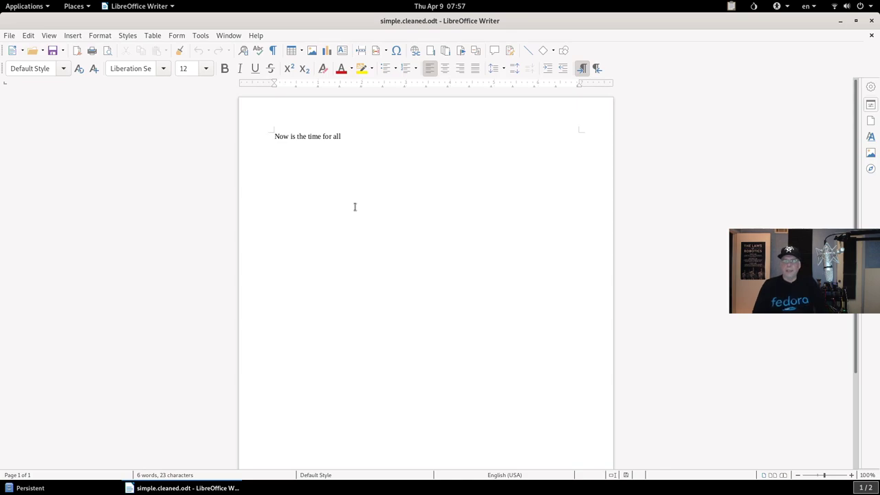
{"action": "left_click", "coordinate": [870, 22]}
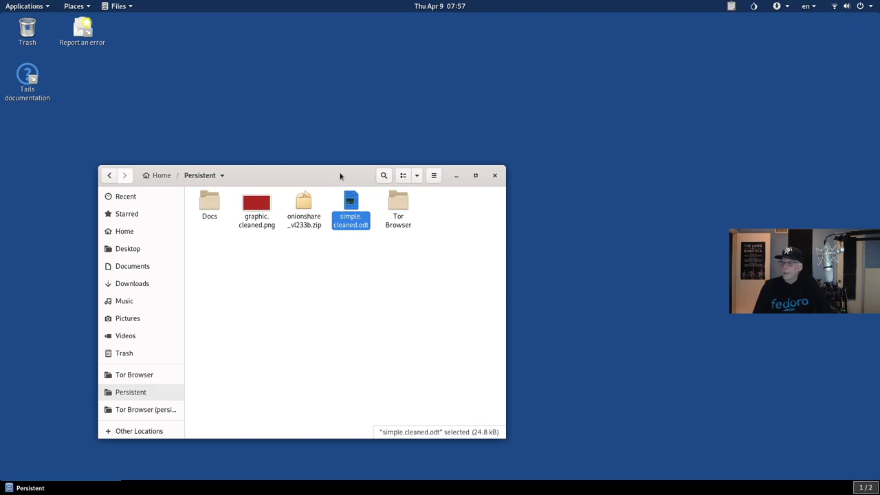
Step: Launch Unlock VeraCrypt Volumes from Utilities, then start Tor Browser from Favorites
{"action": "left_click_drag", "start_coordinate": [313, 174], "coordinate": [429, 93]}
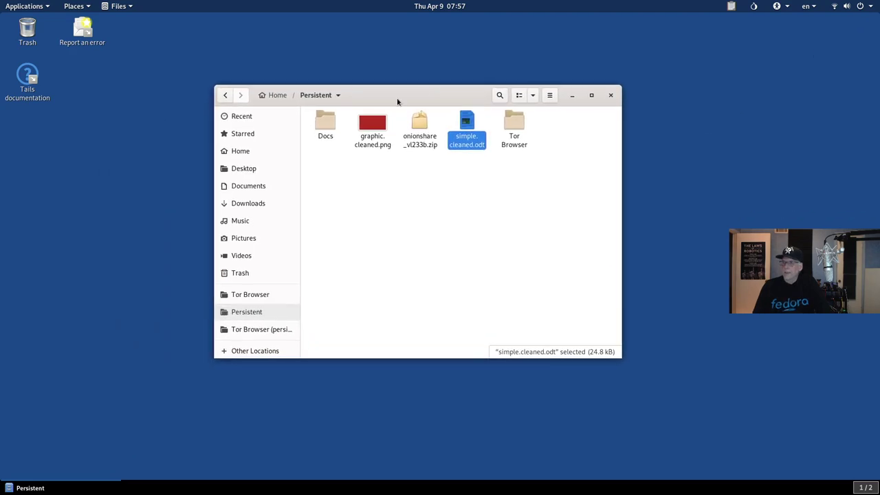
{"action": "left_click", "coordinate": [15, 6]}
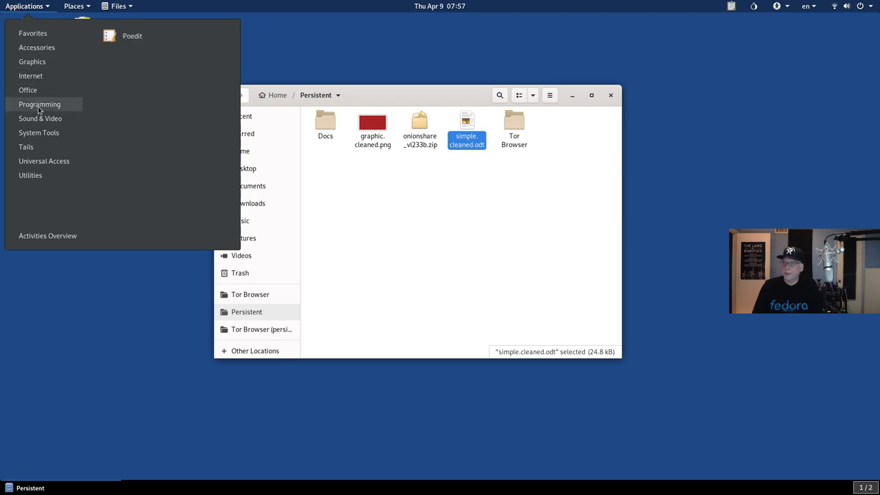
{"action": "mouse_move", "coordinate": [33, 177]}
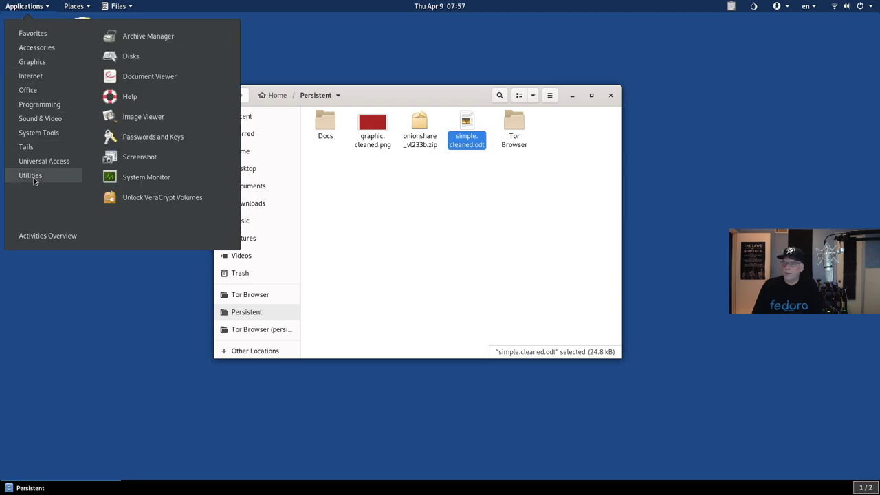
{"action": "left_click", "coordinate": [169, 203]}
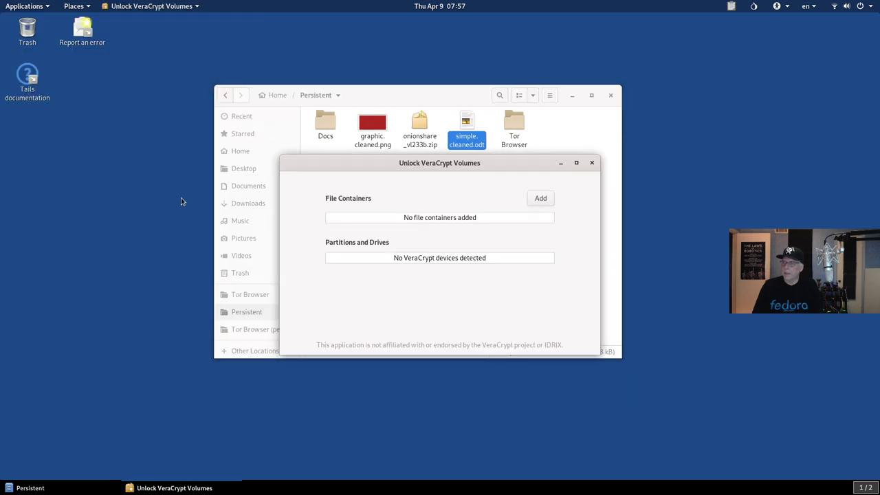
{"action": "left_click", "coordinate": [24, 6]}
{"action": "left_click", "coordinate": [122, 38]}
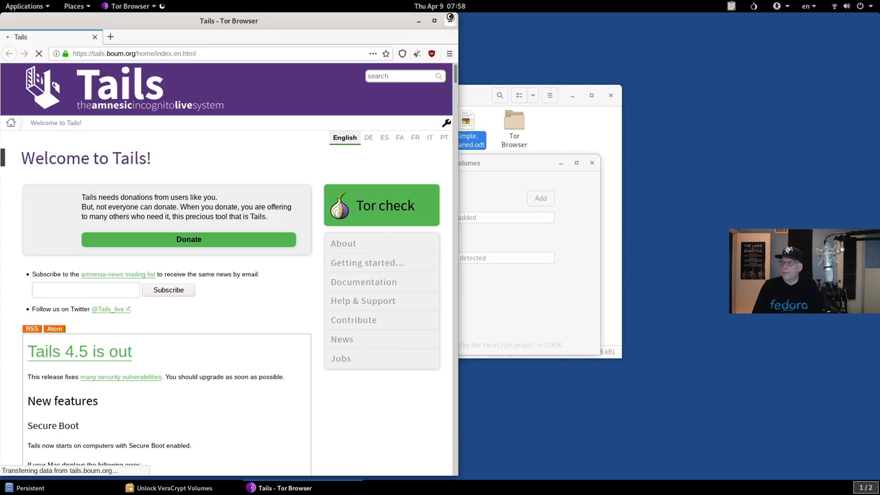
Step: Close Tor Browser and go from the Tails 4.5 news page to the Documentation index
{"action": "left_click", "coordinate": [450, 20]}
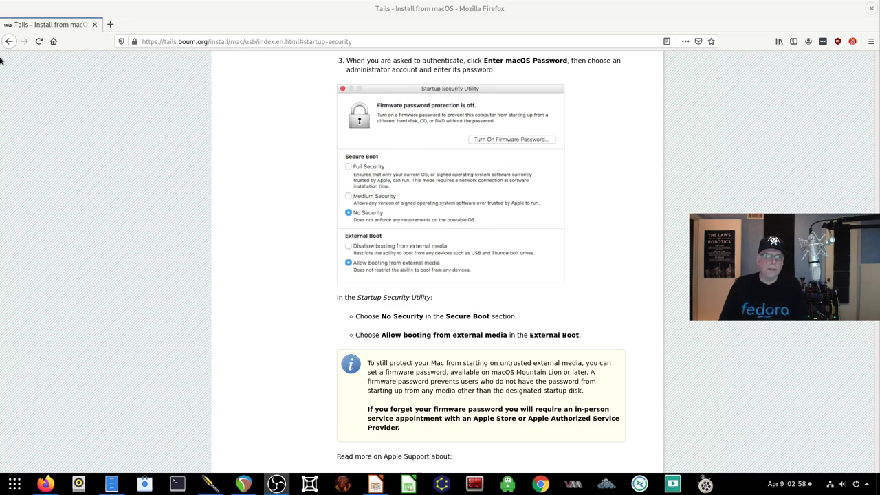
{"action": "left_click", "coordinate": [9, 40]}
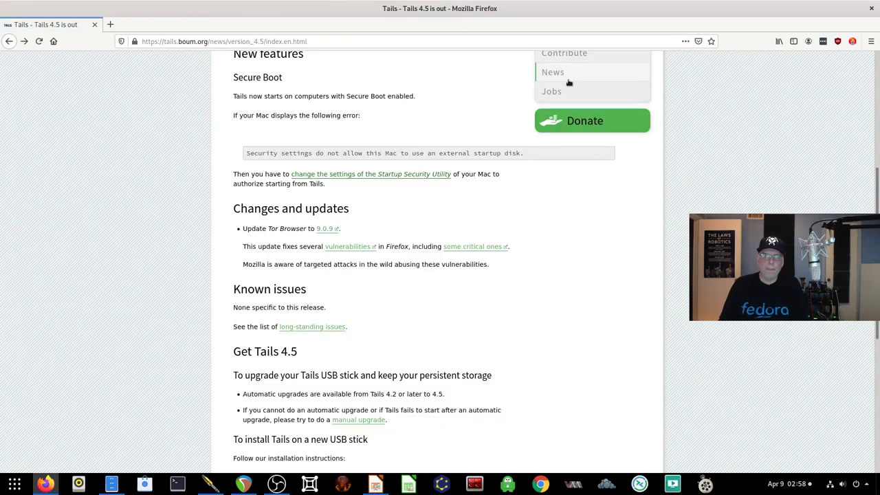
{"action": "scroll", "coordinate": [571, 82], "scroll_direction": "up", "scroll_amount": 2}
{"action": "left_click", "coordinate": [563, 97]}
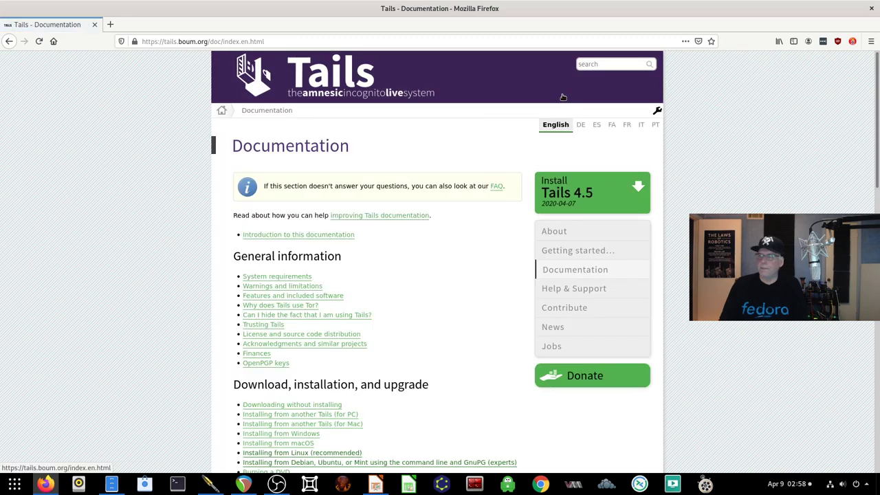
Step: Open the 'Using VeraCrypt encrypted volumes' guide from the documentation index
{"action": "scroll", "coordinate": [432, 249], "scroll_direction": "down", "scroll_amount": 5}
{"action": "scroll", "coordinate": [432, 250], "scroll_direction": "down", "scroll_amount": 2}
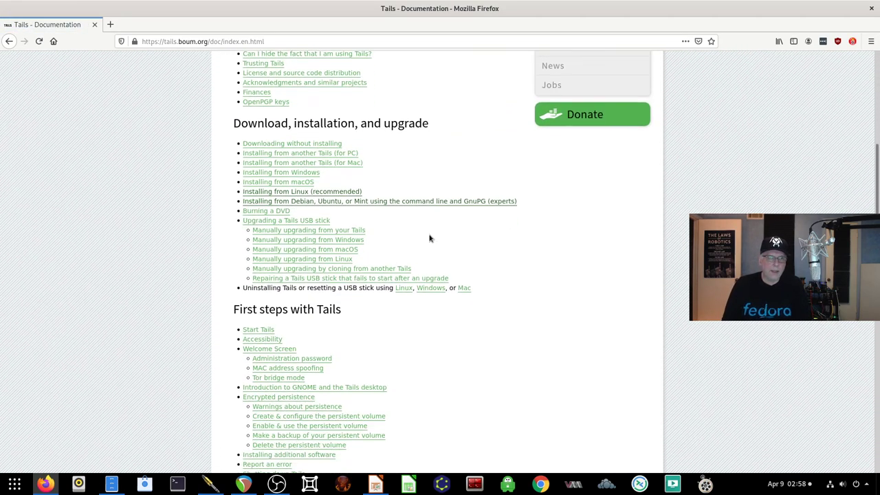
{"action": "scroll", "coordinate": [413, 234], "scroll_direction": "down", "scroll_amount": 9}
{"action": "scroll", "coordinate": [408, 230], "scroll_direction": "down", "scroll_amount": 4}
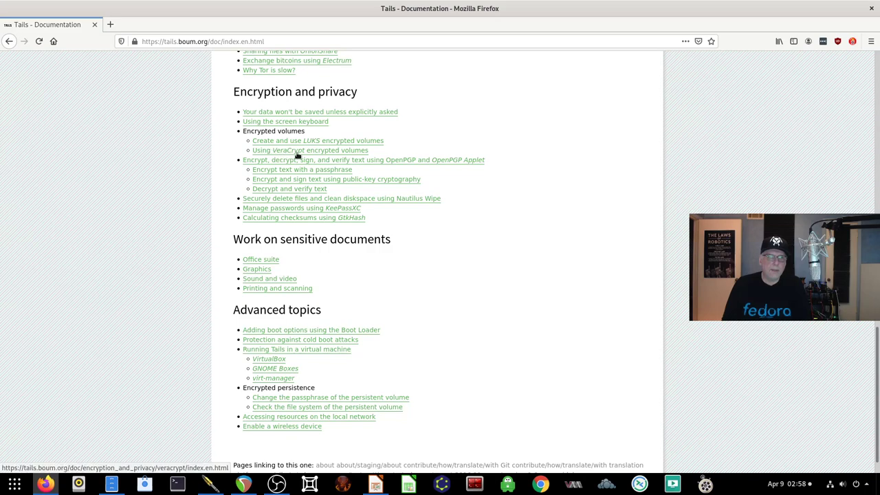
{"action": "left_click", "coordinate": [328, 153]}
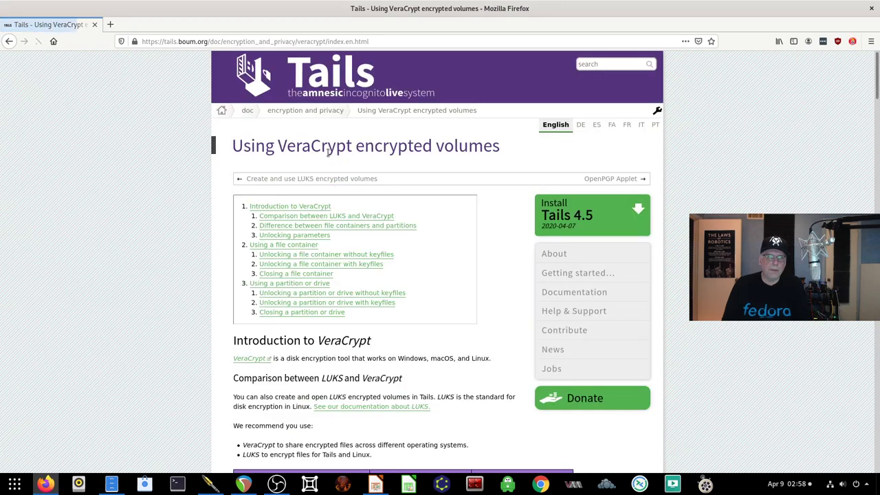
{"action": "scroll", "coordinate": [372, 272], "scroll_direction": "down", "scroll_amount": 7}
{"action": "scroll", "coordinate": [370, 273], "scroll_direction": "down", "scroll_amount": 1}
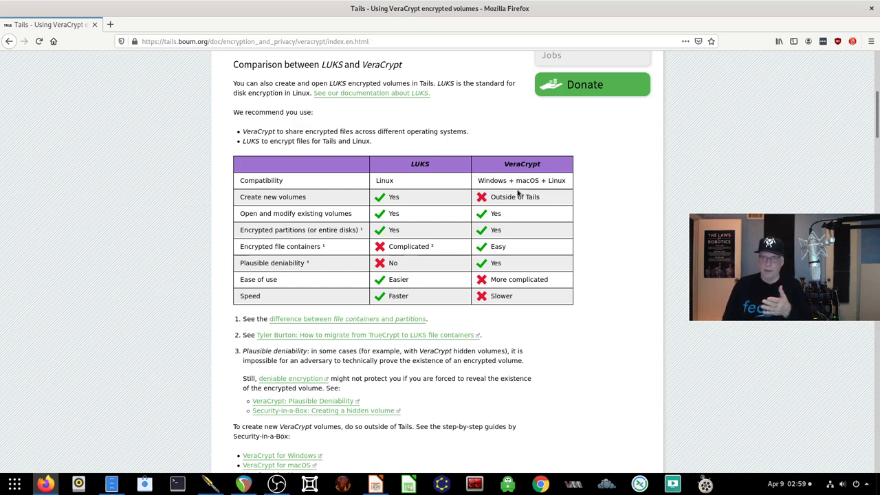
{"action": "scroll", "coordinate": [485, 236], "scroll_direction": "down", "scroll_amount": 4}
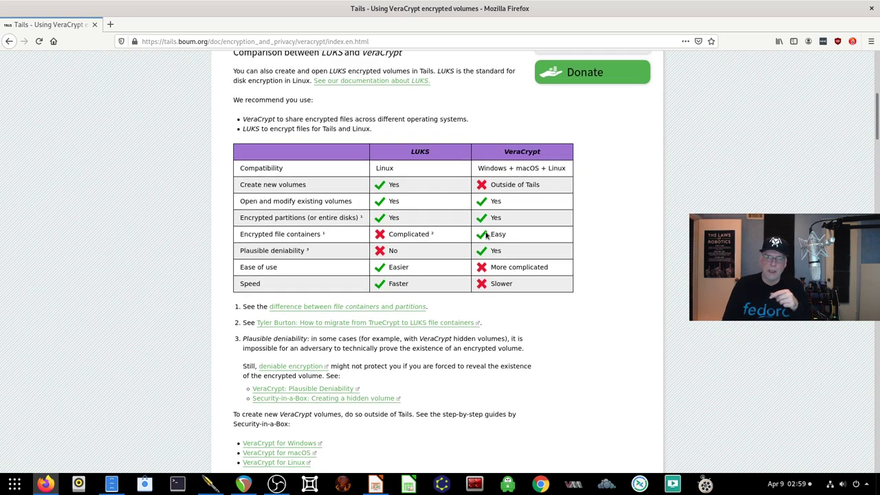
{"action": "scroll", "coordinate": [485, 235], "scroll_direction": "up", "scroll_amount": 3}
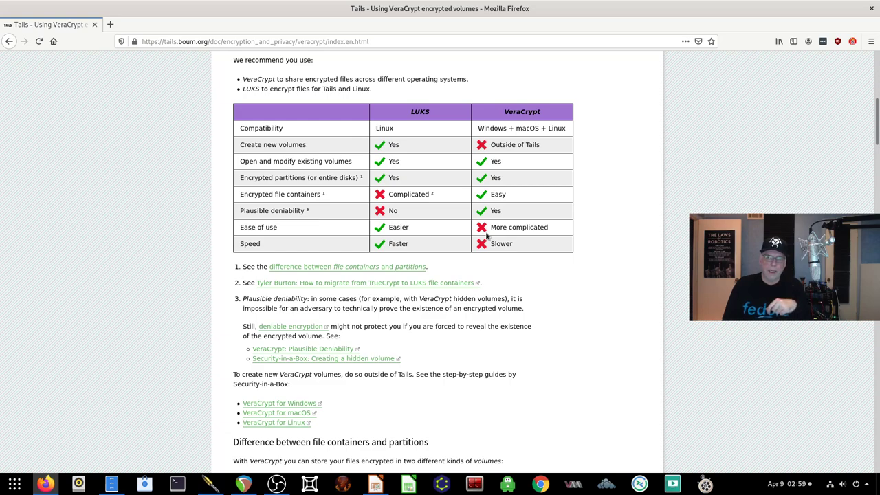
{"action": "scroll", "coordinate": [485, 236], "scroll_direction": "down", "scroll_amount": 1}
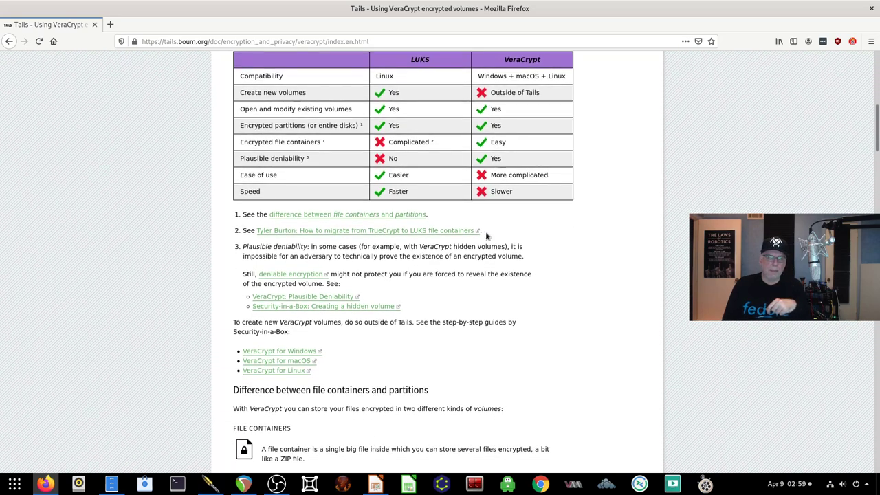
{"action": "scroll", "coordinate": [414, 254], "scroll_direction": "up", "scroll_amount": 1}
{"action": "scroll", "coordinate": [414, 254], "scroll_direction": "up", "scroll_amount": 3}
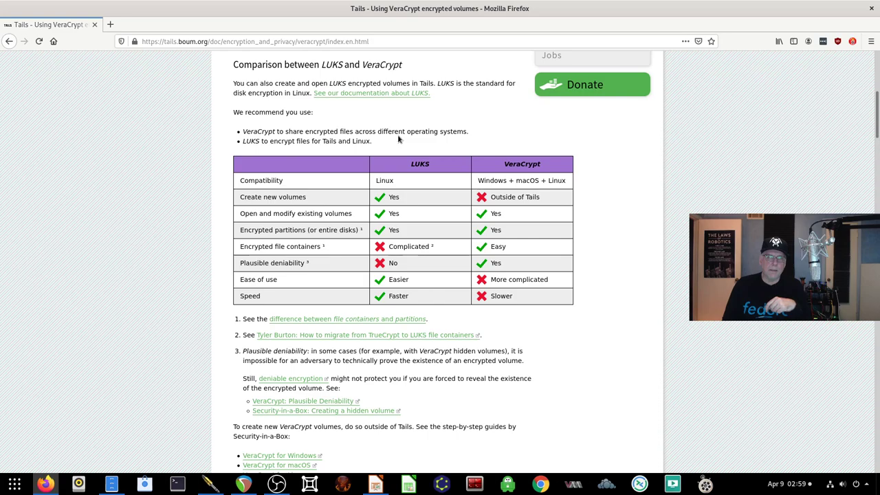
{"action": "scroll", "coordinate": [395, 220], "scroll_direction": "down", "scroll_amount": 4}
{"action": "scroll", "coordinate": [395, 220], "scroll_direction": "down", "scroll_amount": 2}
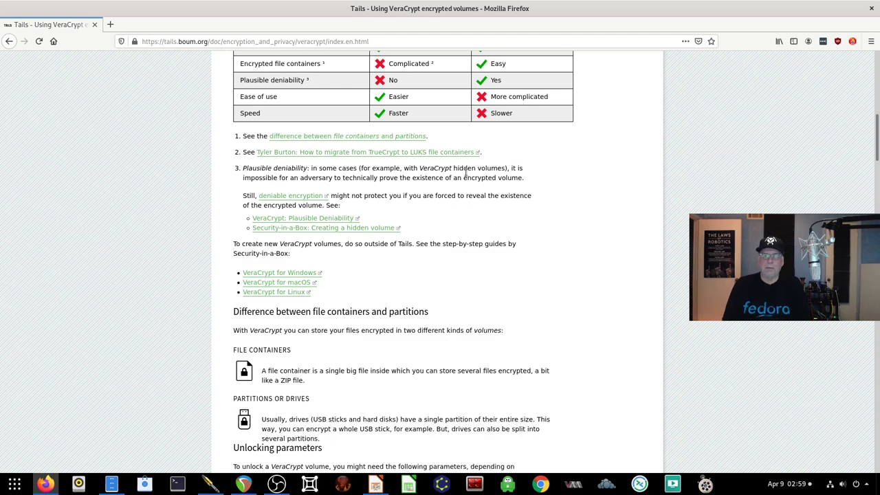
{"action": "scroll", "coordinate": [399, 242], "scroll_direction": "down", "scroll_amount": 1}
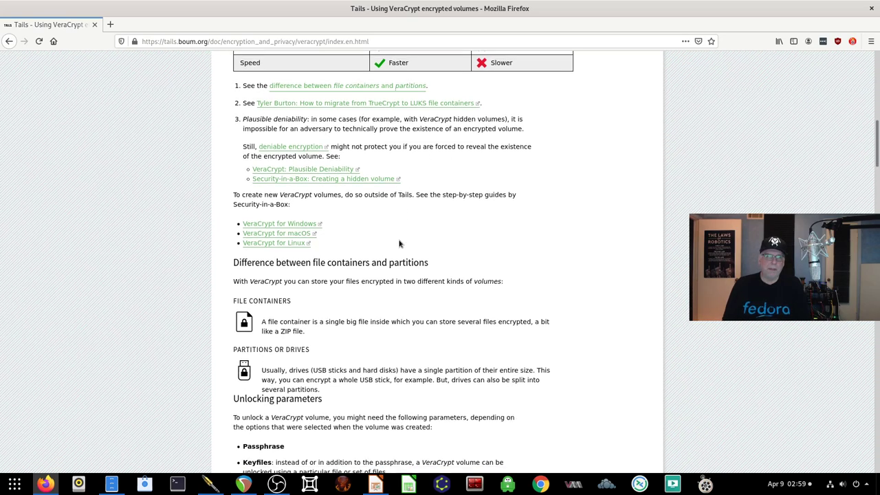
{"action": "scroll", "coordinate": [399, 242], "scroll_direction": "down", "scroll_amount": 1}
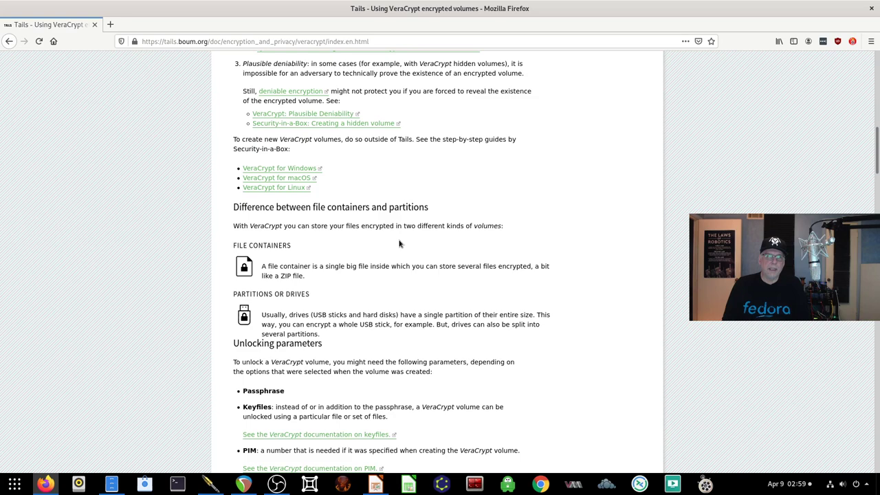
{"action": "scroll", "coordinate": [399, 243], "scroll_direction": "up", "scroll_amount": 1}
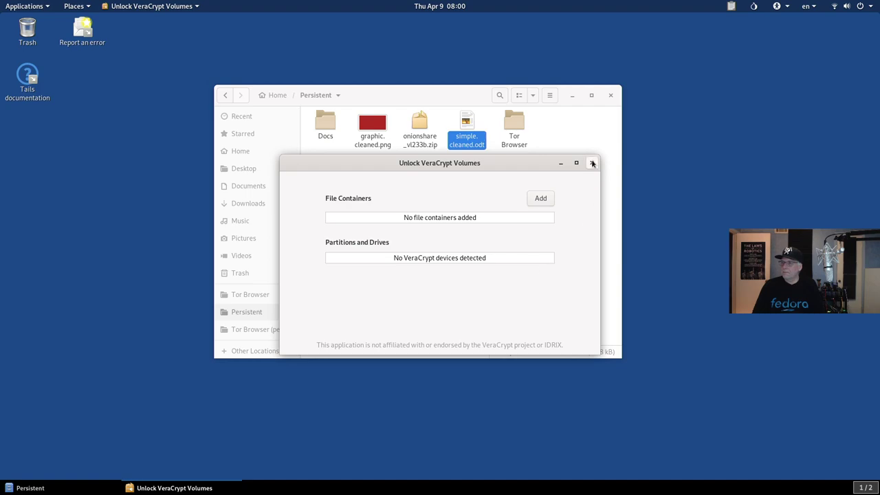
Step: Browse for a file container, cancel without adding one, and close Unlock VeraCrypt Volumes
{"action": "left_click", "coordinate": [540, 198]}
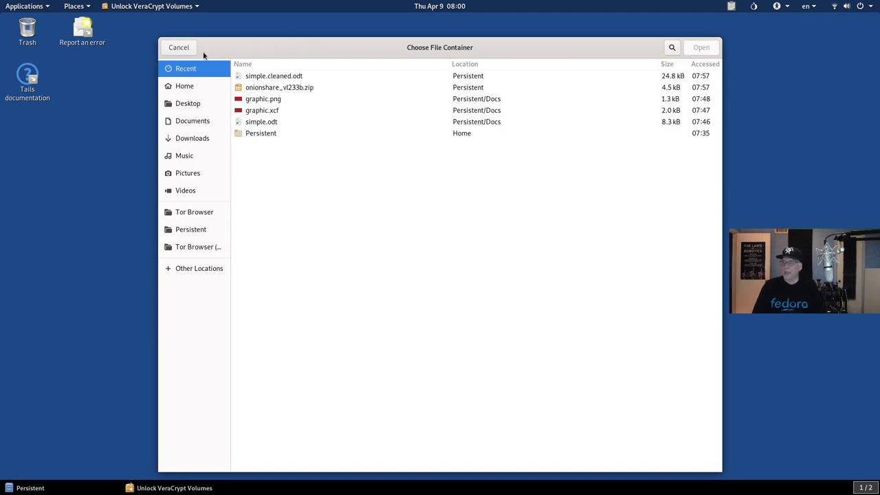
{"action": "left_click", "coordinate": [179, 47]}
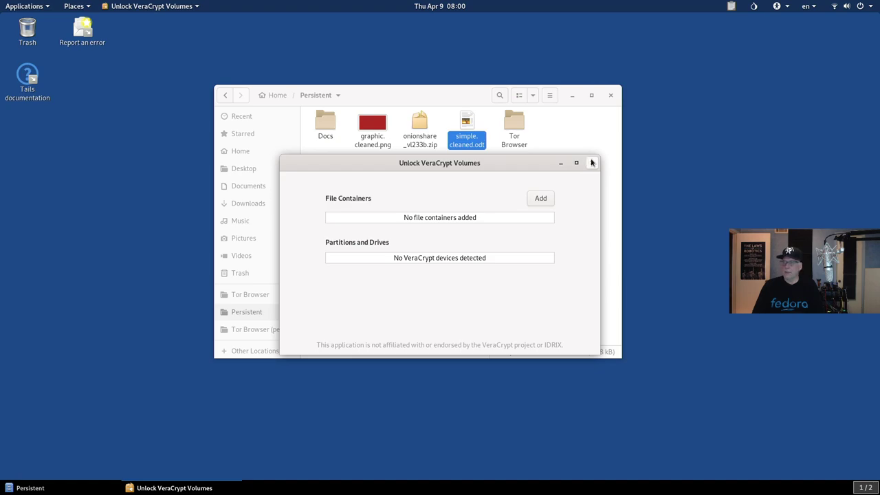
{"action": "left_click", "coordinate": [592, 162]}
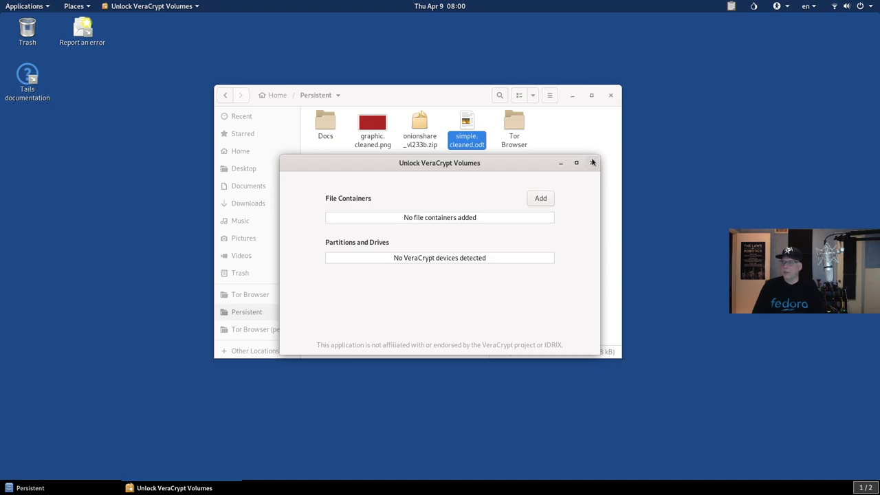
Step: Close the Persistent folder window and browse the Accessories, Tails and Graphics application categories
{"action": "left_click", "coordinate": [610, 95]}
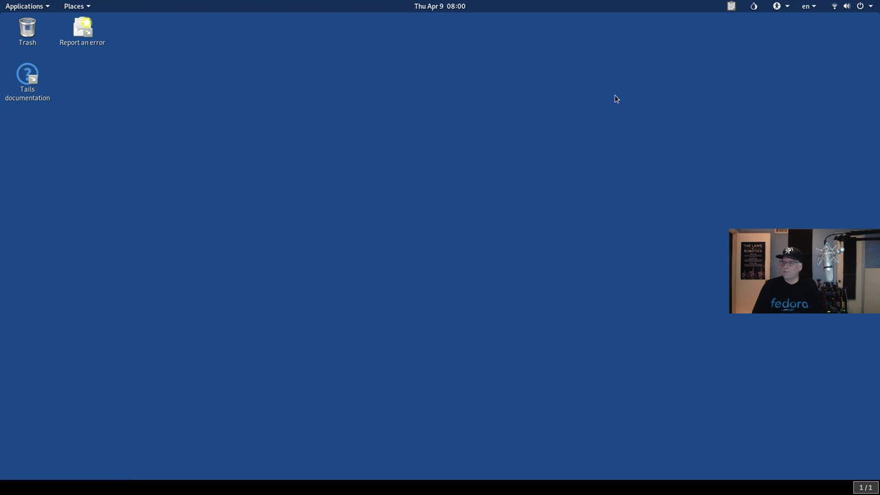
{"action": "left_click", "coordinate": [14, 7]}
{"action": "mouse_move", "coordinate": [30, 46]}
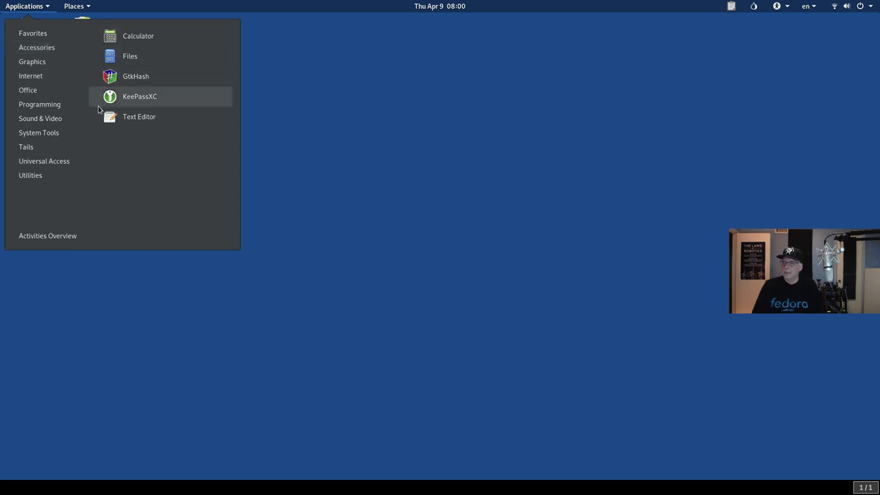
{"action": "mouse_move", "coordinate": [29, 146]}
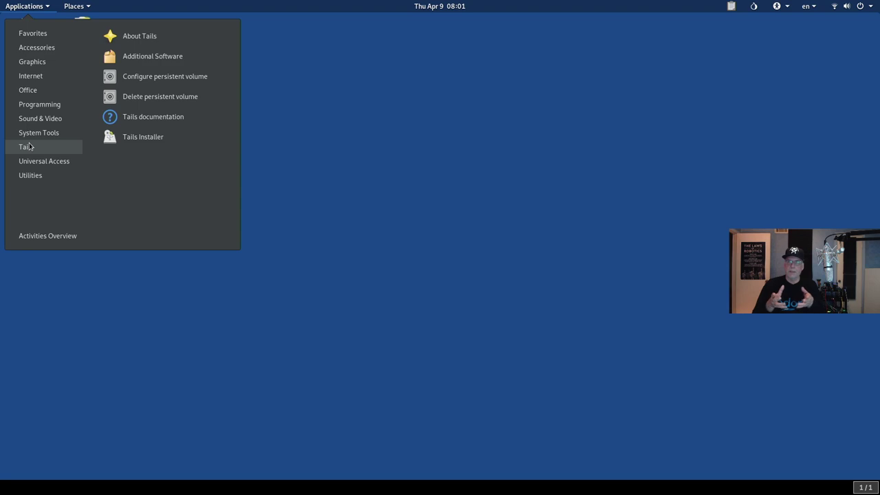
{"action": "mouse_move", "coordinate": [39, 63]}
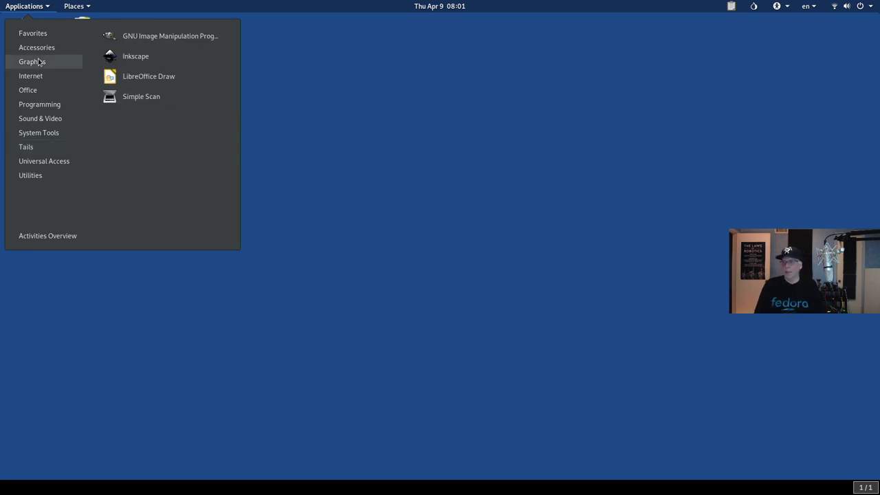